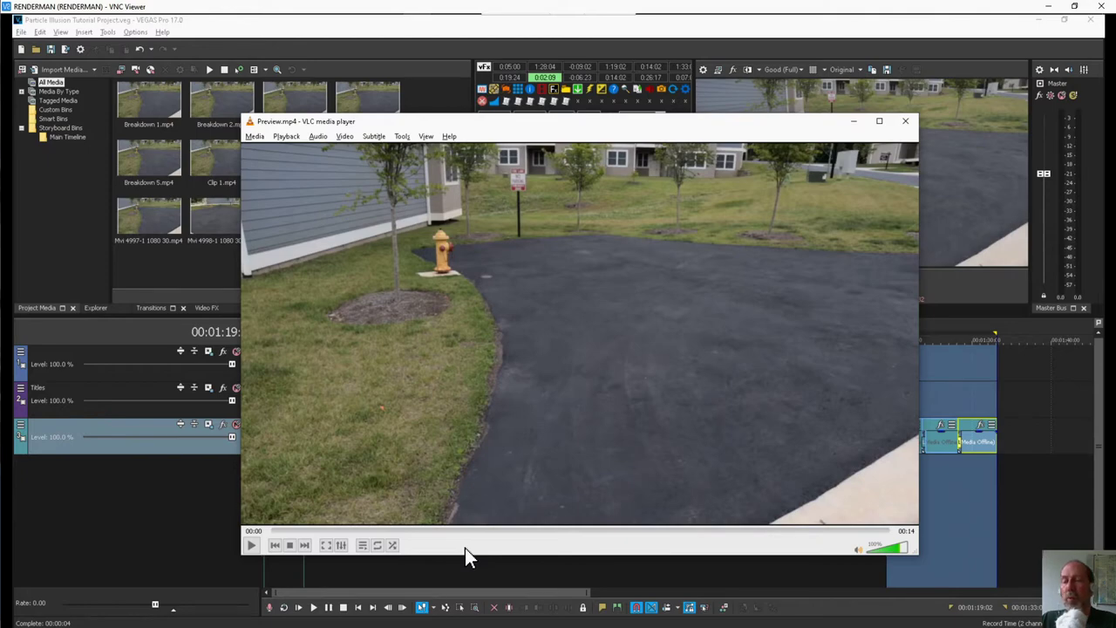
Play Preview.mp4 full screen in VLC media player, then close the player to return to the VEGAS Pro project
left_click(251, 544)
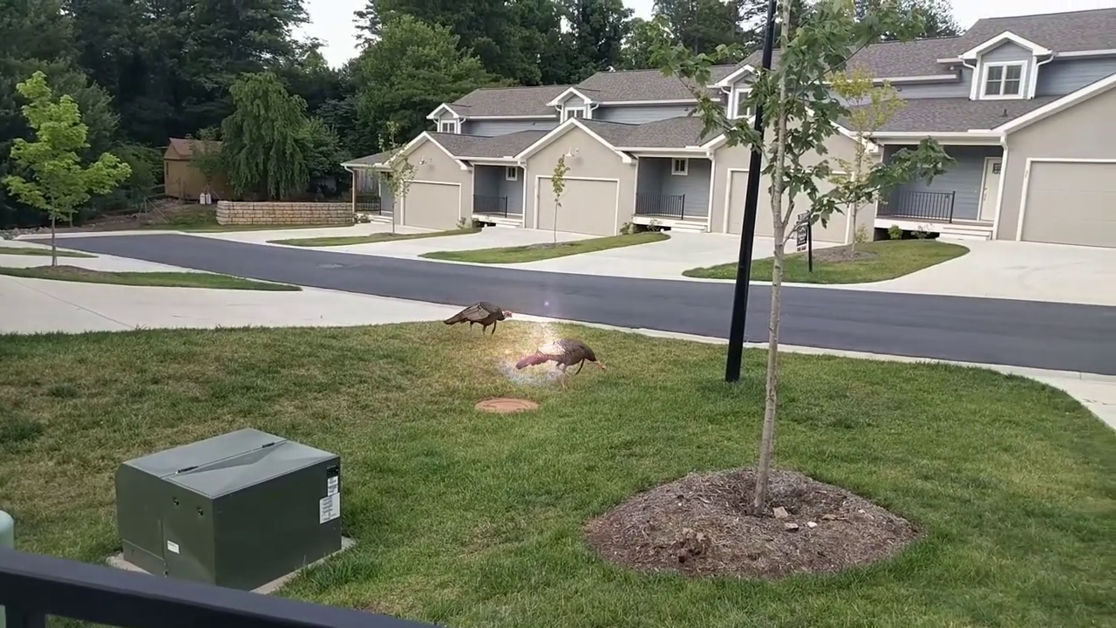
key("Escape")
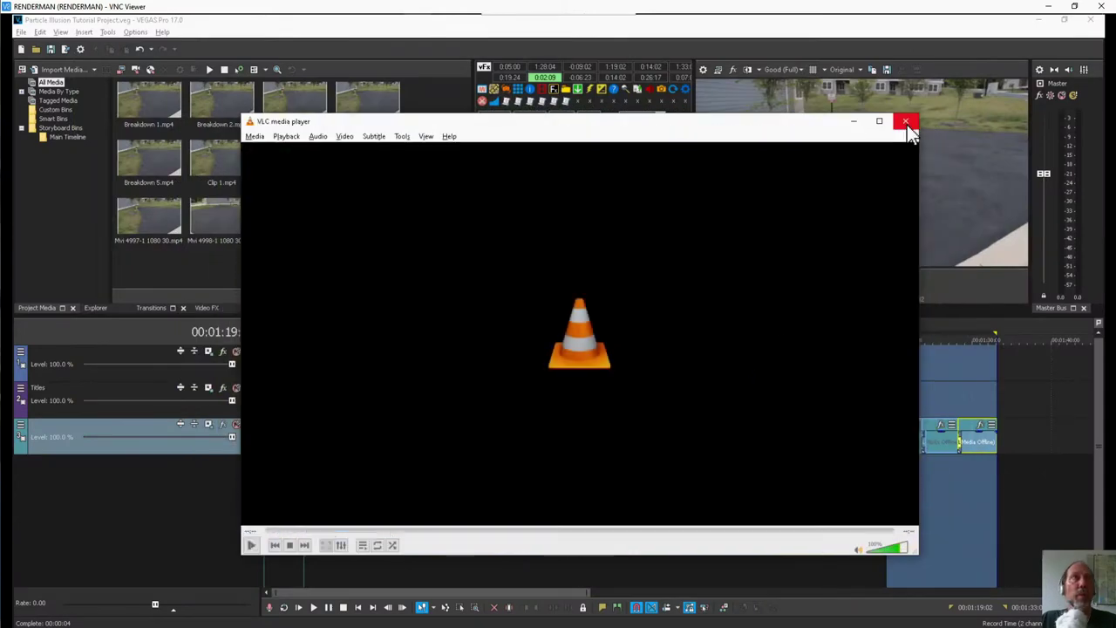
left_click(903, 122)
left_click(314, 367)
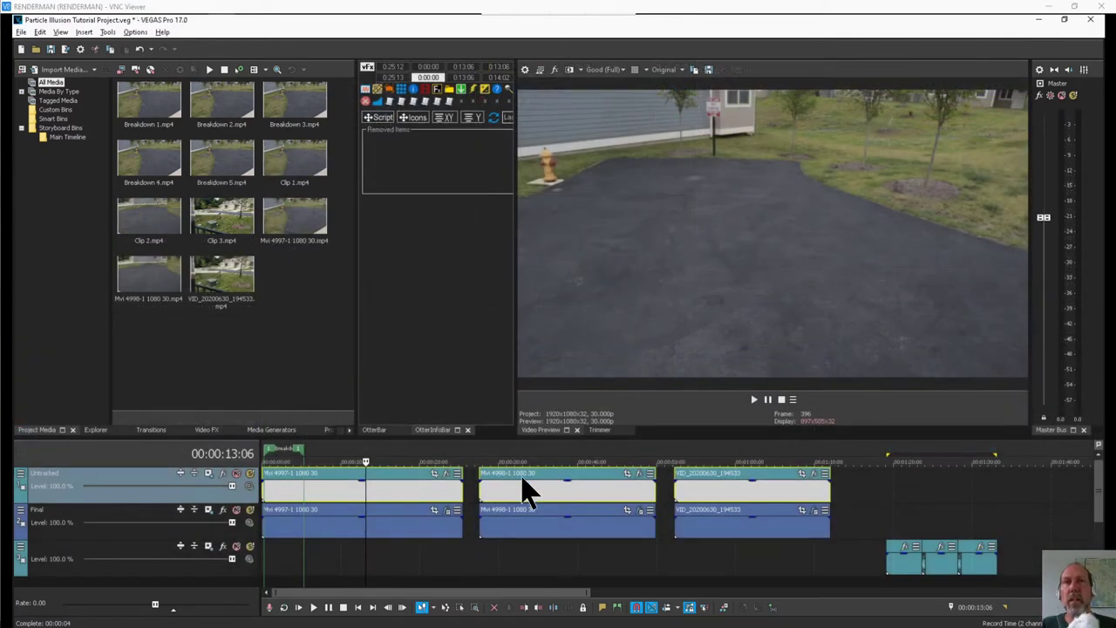
Review several points of the first clip on the Final track and inspect its Video Event FX chain
left_click(321, 531)
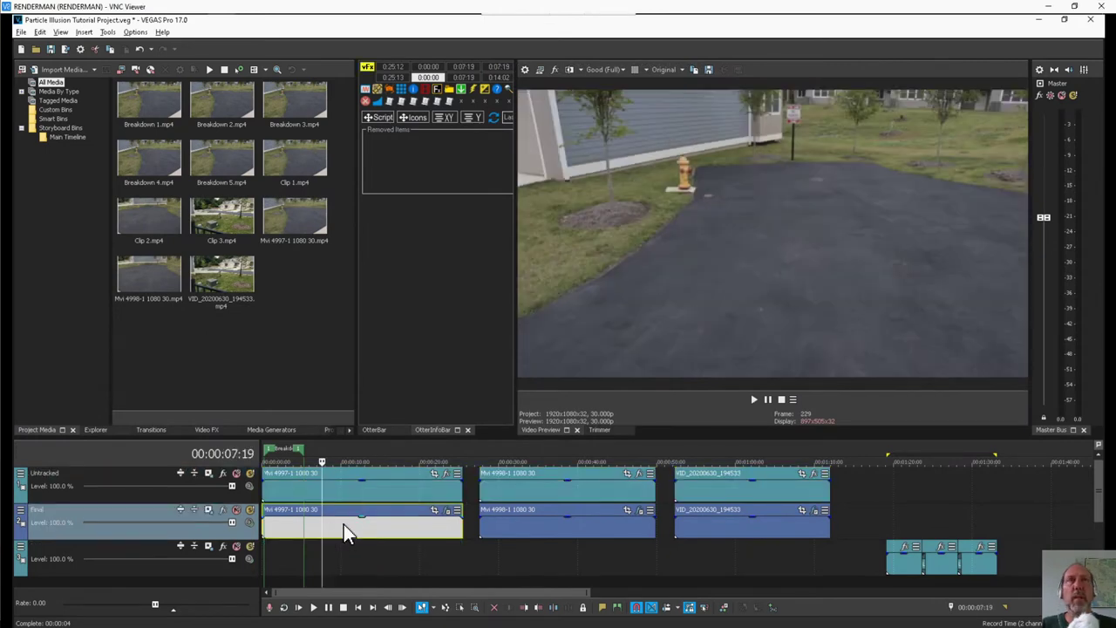
left_click(342, 524)
left_click(380, 529)
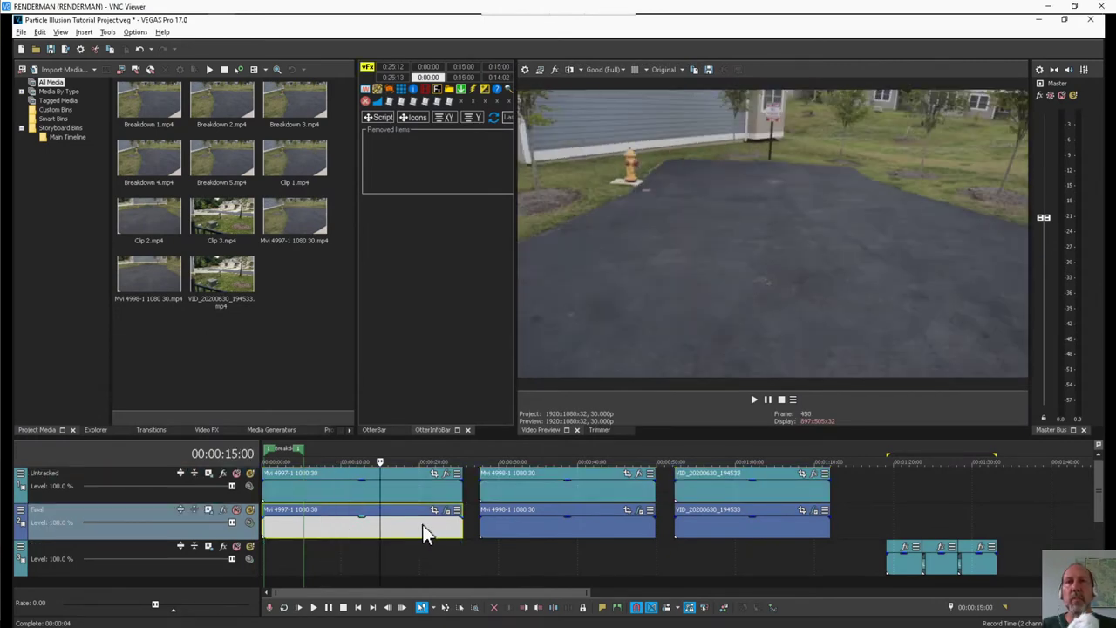
left_click(448, 510)
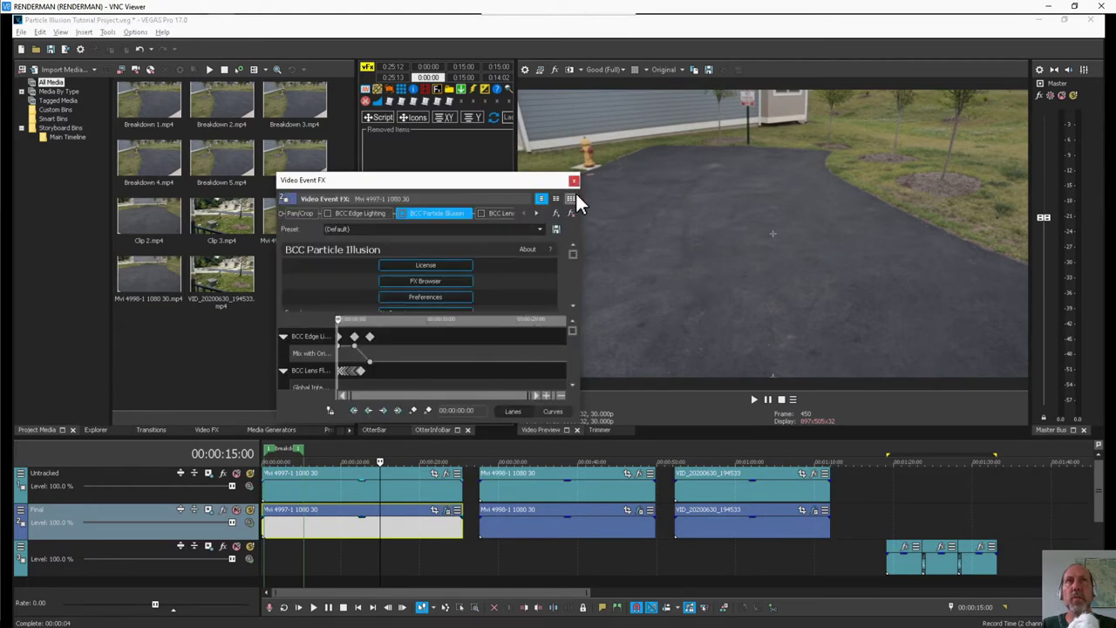
left_click(574, 181)
left_click(445, 473)
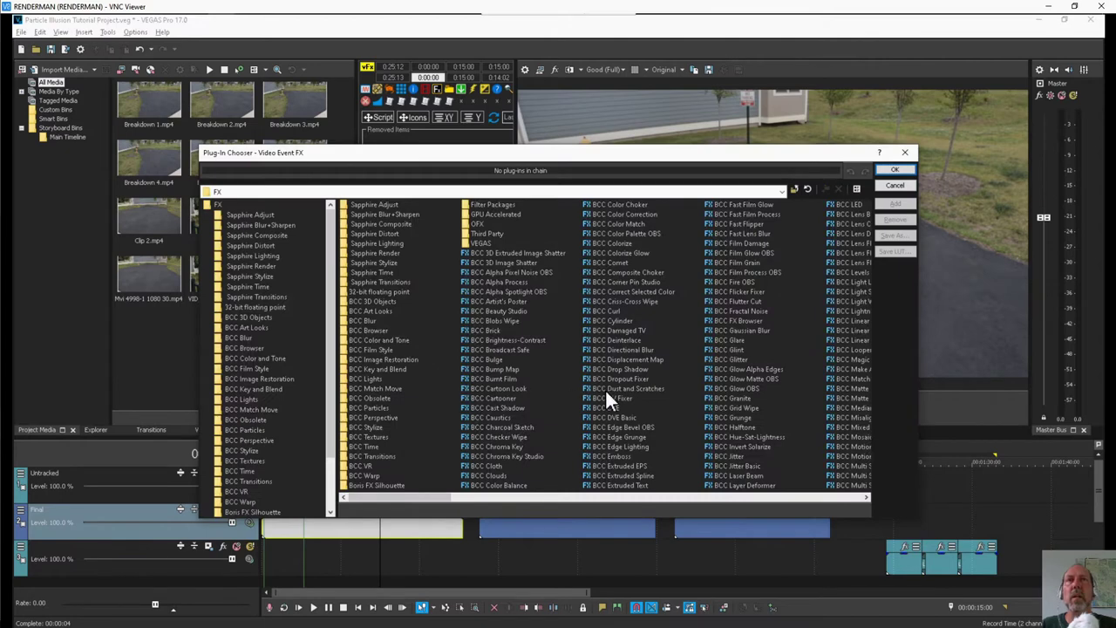
scroll(700, 391, "down", 3)
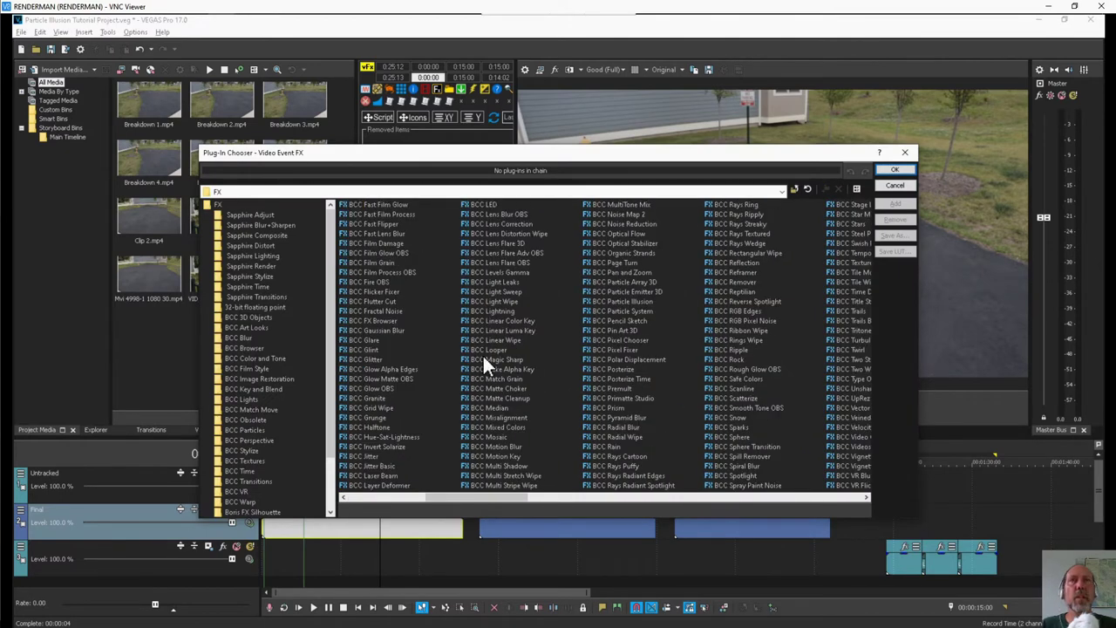
left_click(262, 432)
left_click(387, 244)
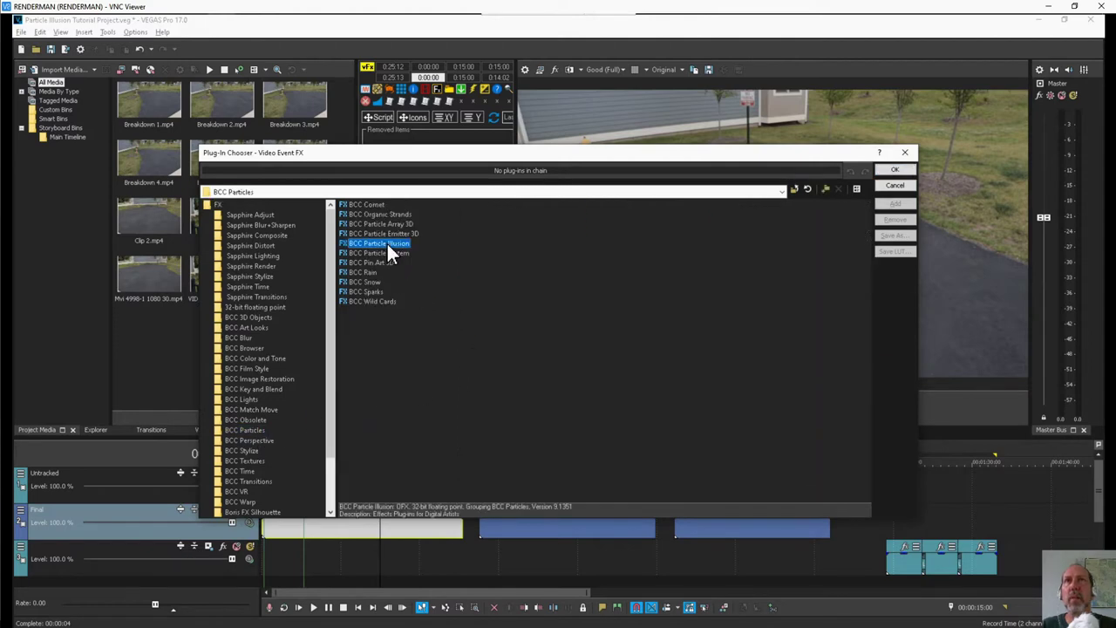
double_click(388, 245)
left_click(894, 170)
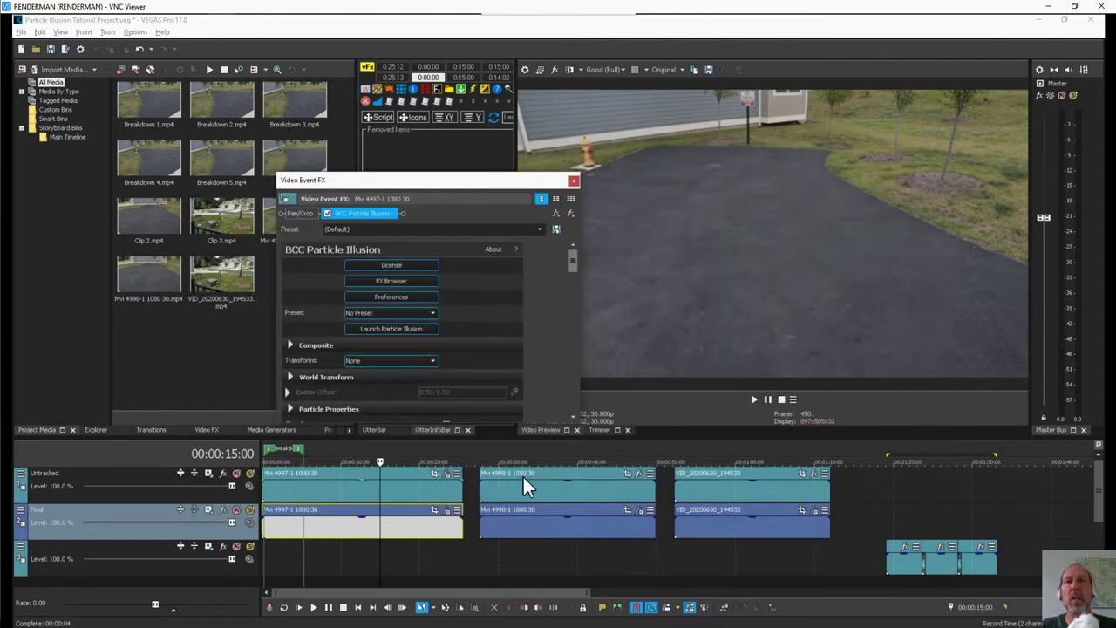
Enlarge the effect window, expand the Motion Tracker / Mocha settings and set Transforms to World
left_click_drag(426, 175, 484, 45)
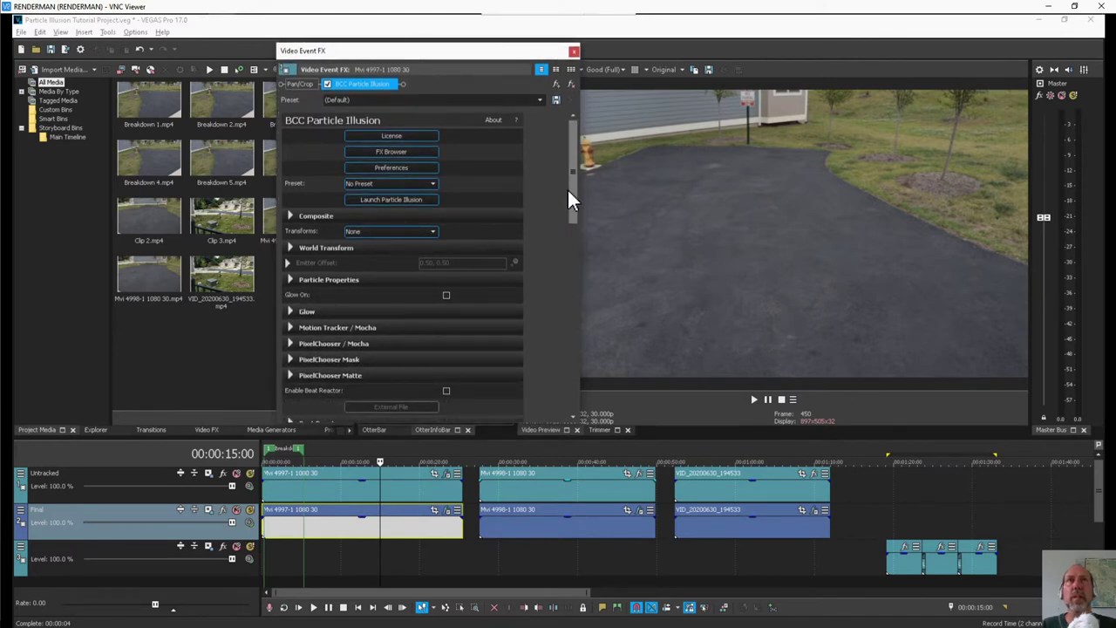
left_click_drag(568, 195, 581, 280)
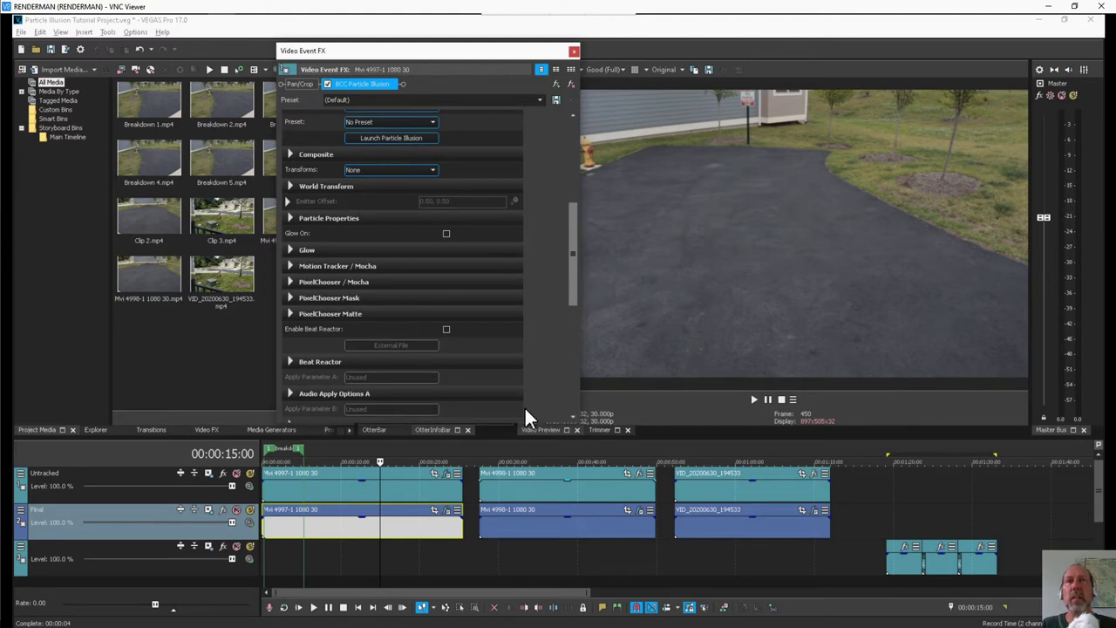
left_click_drag(538, 422, 552, 515)
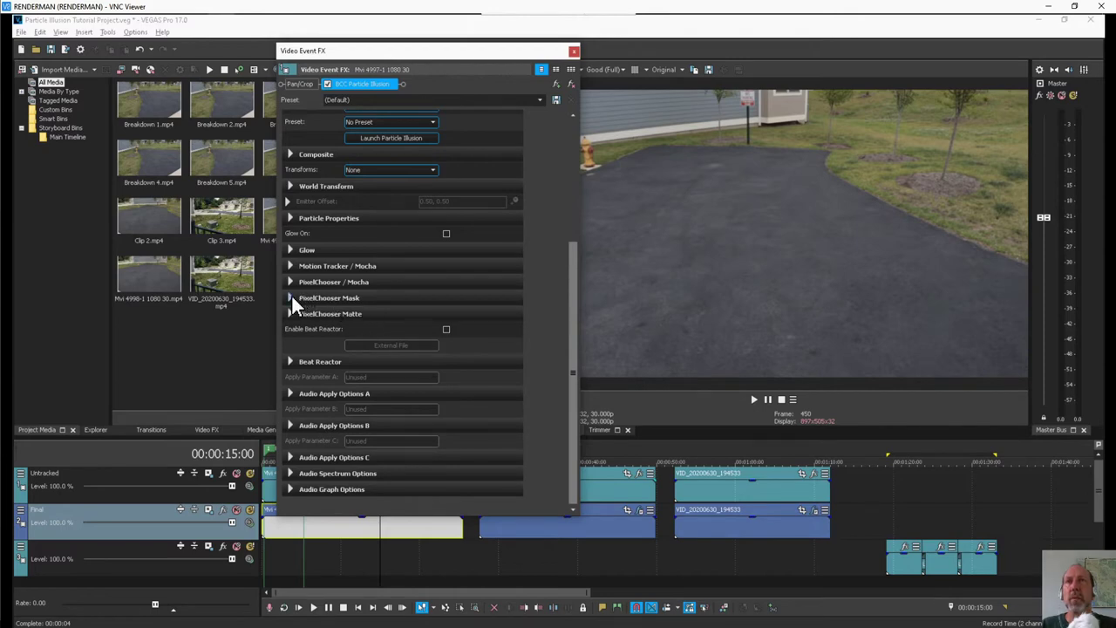
left_click_drag(343, 54, 303, 38)
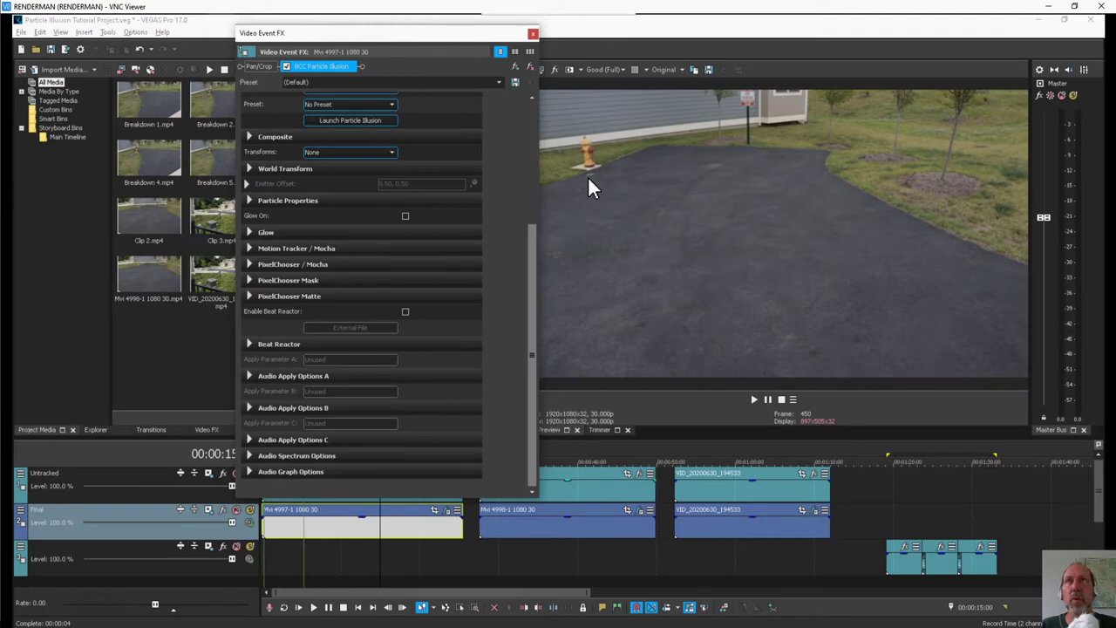
left_click(377, 151)
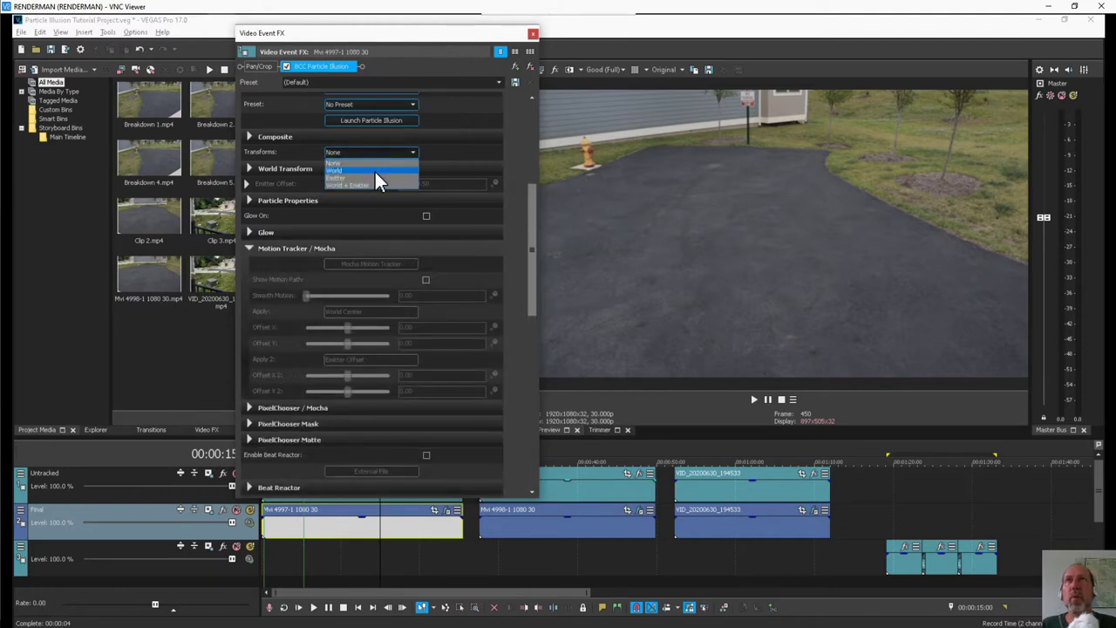
left_click(375, 171)
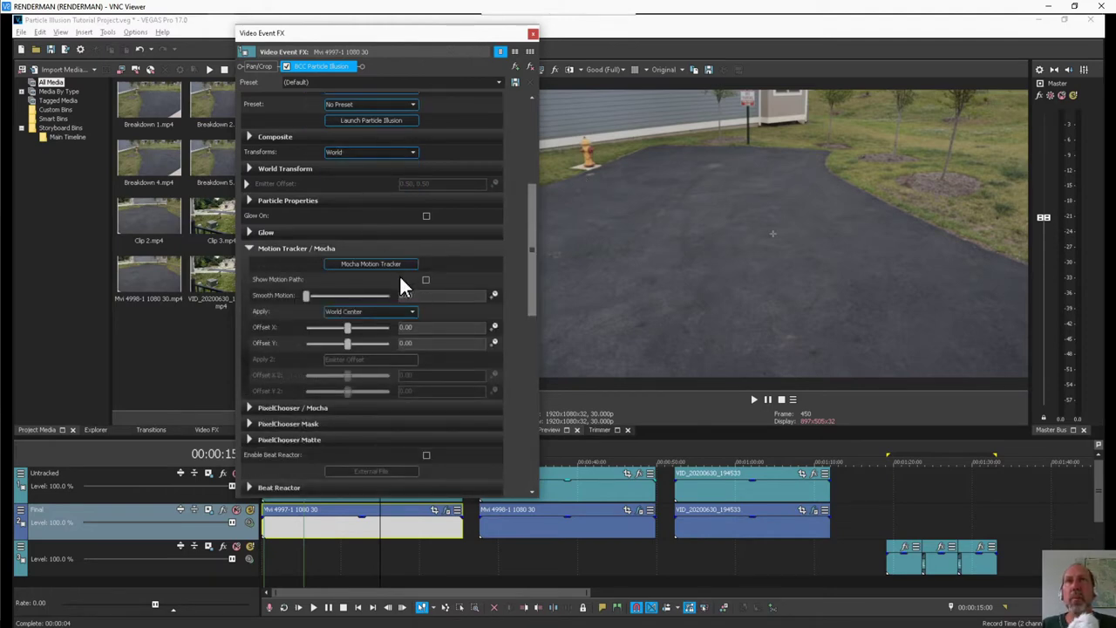
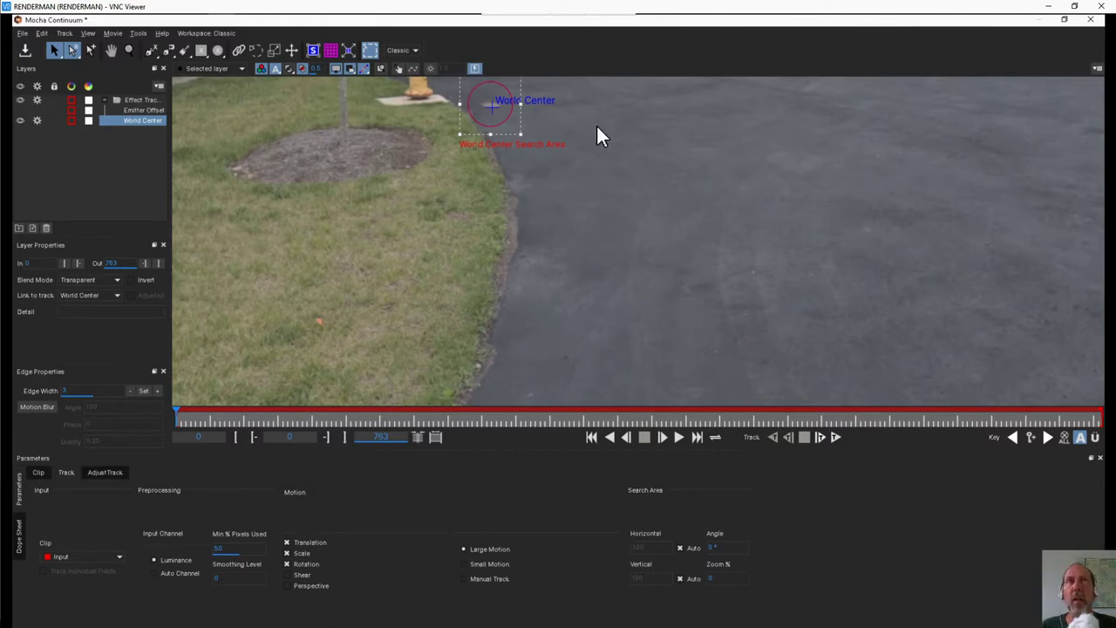
Place the World Center point on the pale spot in the asphalt beside the fire hydrant
key("z")
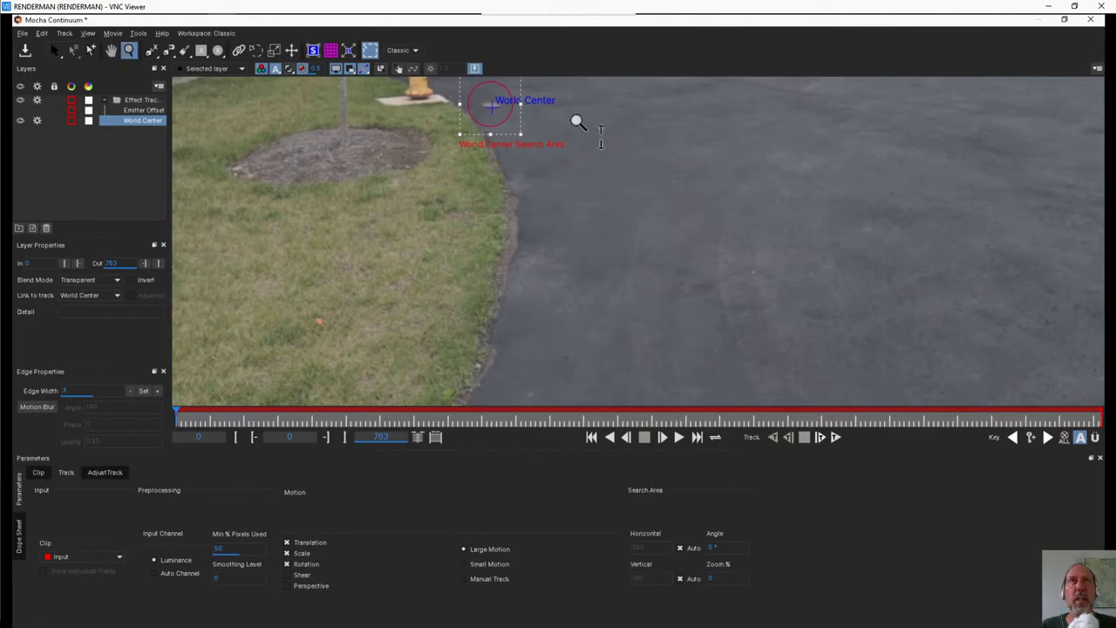
left_click(578, 131)
key("x")
left_click_drag(576, 116, 639, 278)
key("z")
left_click(632, 309)
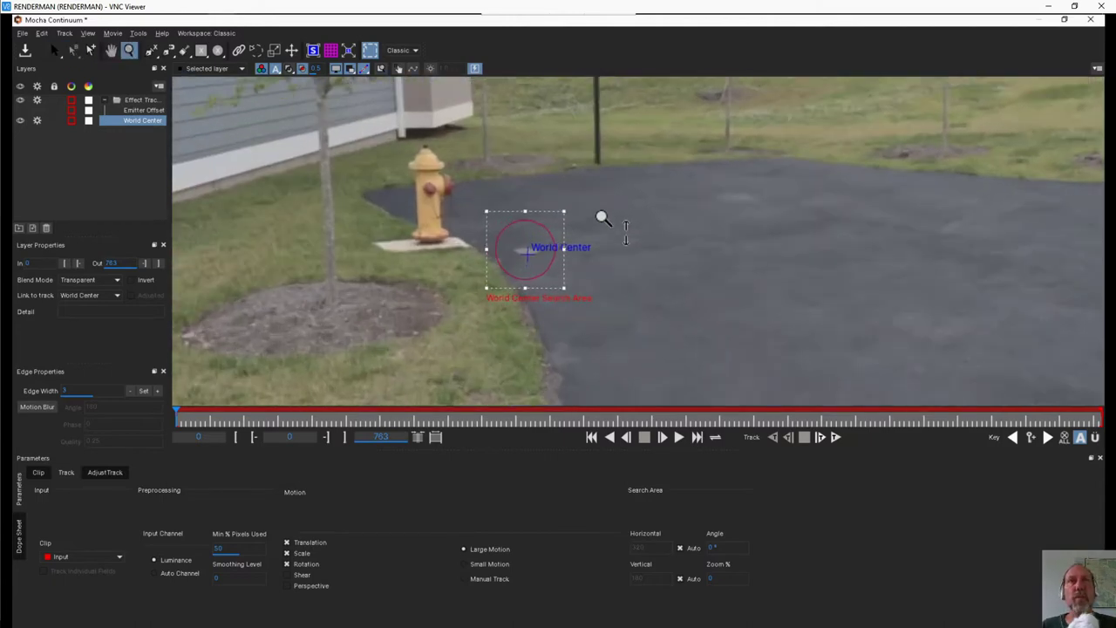
left_click(592, 269)
key("s")
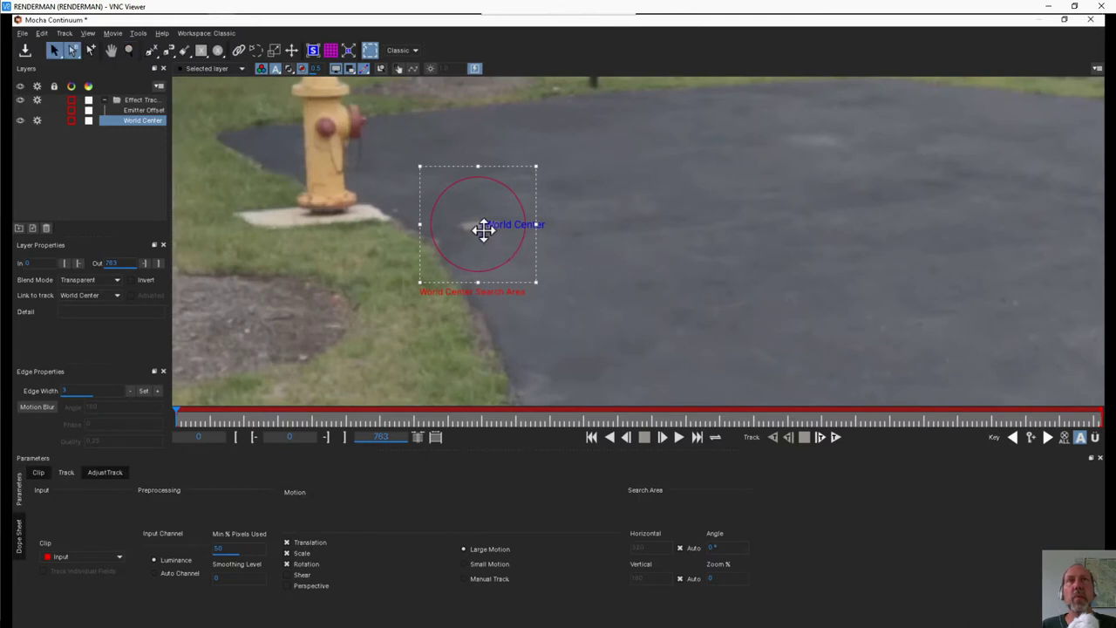
left_click_drag(480, 227, 477, 228)
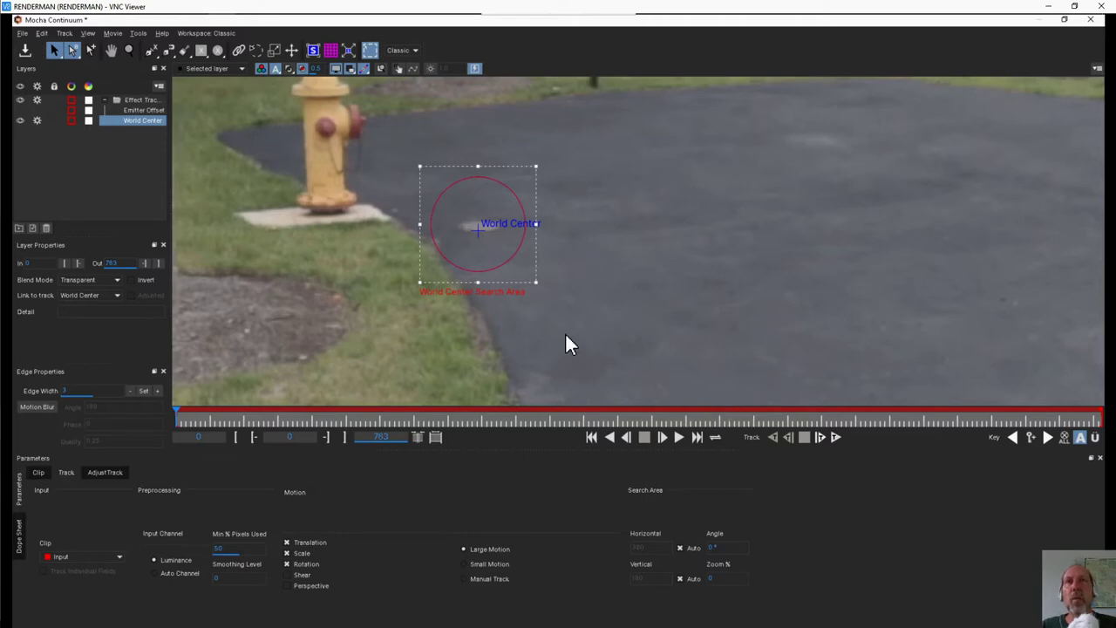
Enlarge the World Center Search Area to cover the hydrant's base, the pavement edge and the surrounding asphalt
left_click_drag(535, 282, 695, 394)
left_click_drag(650, 343, 529, 285)
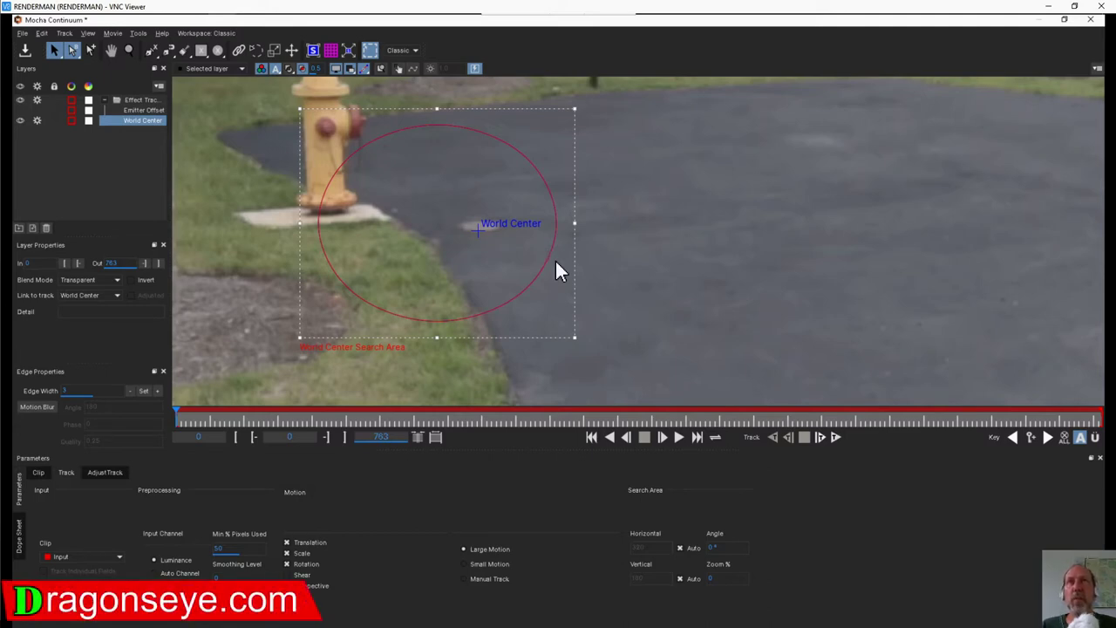
key("z")
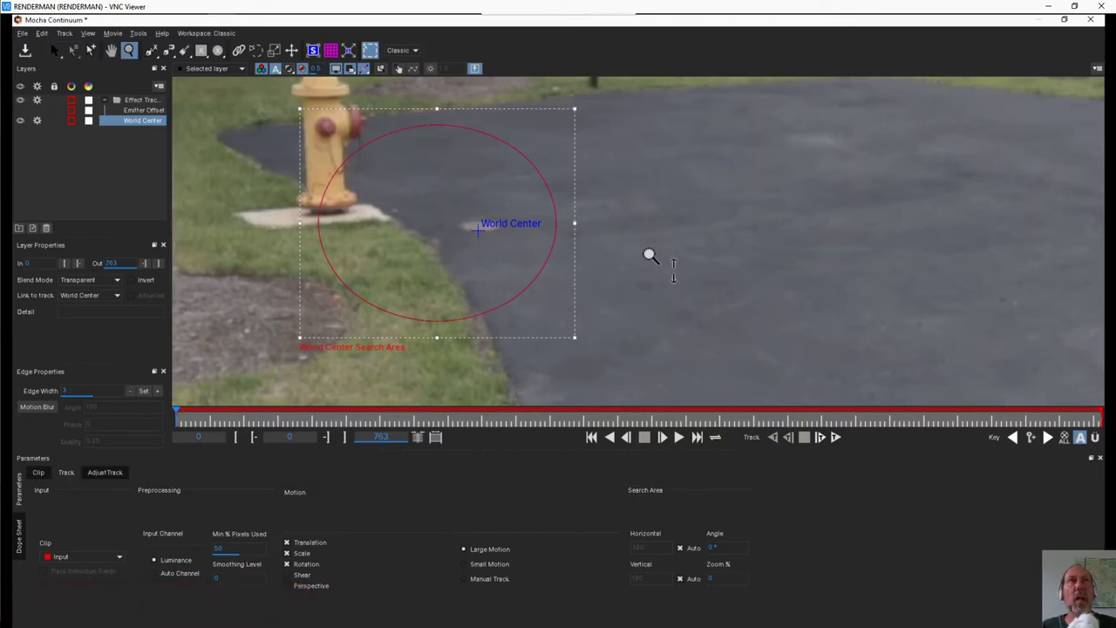
scroll(650, 255, "down", 4)
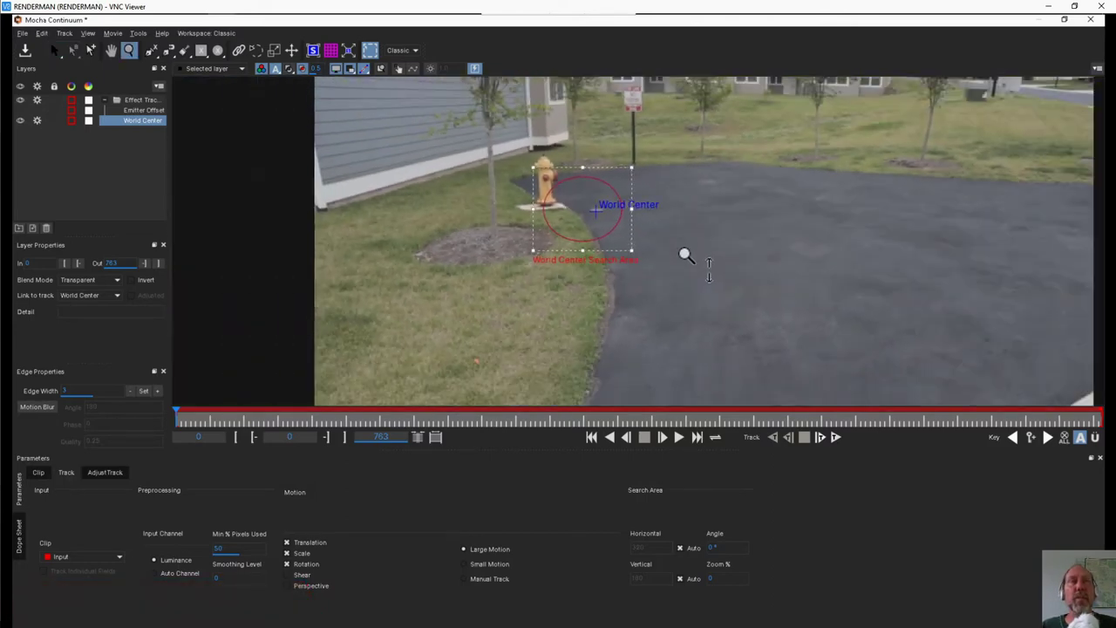
key("s")
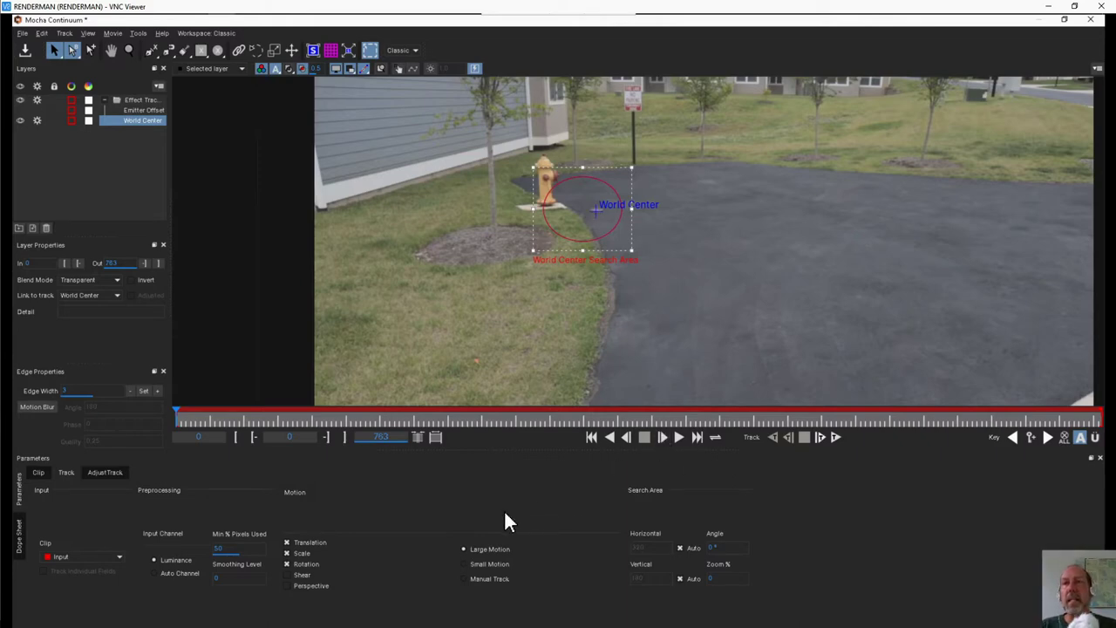
Track World Center forward using translation, scale and rotation, stop at frame 226 and return to frame 0
left_click(286, 564)
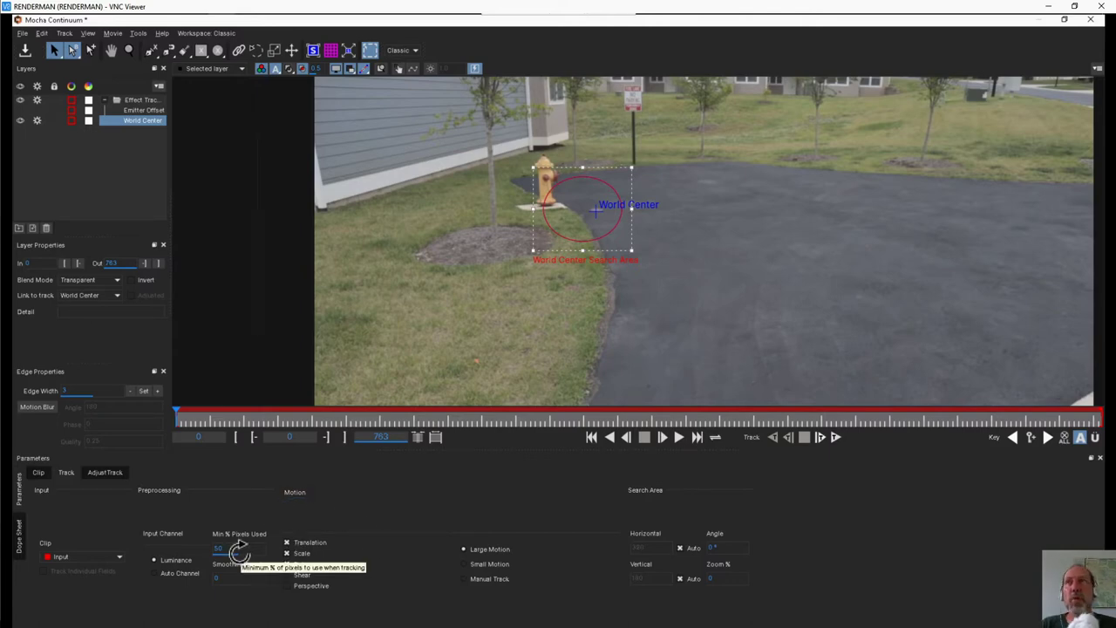
left_click(835, 437)
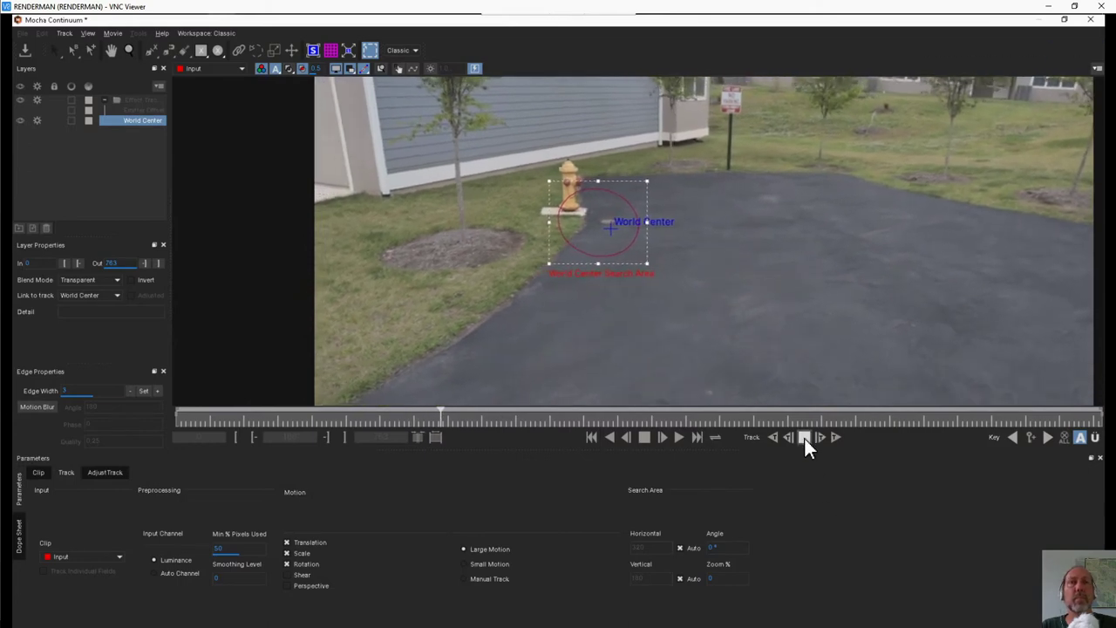
left_click(805, 436)
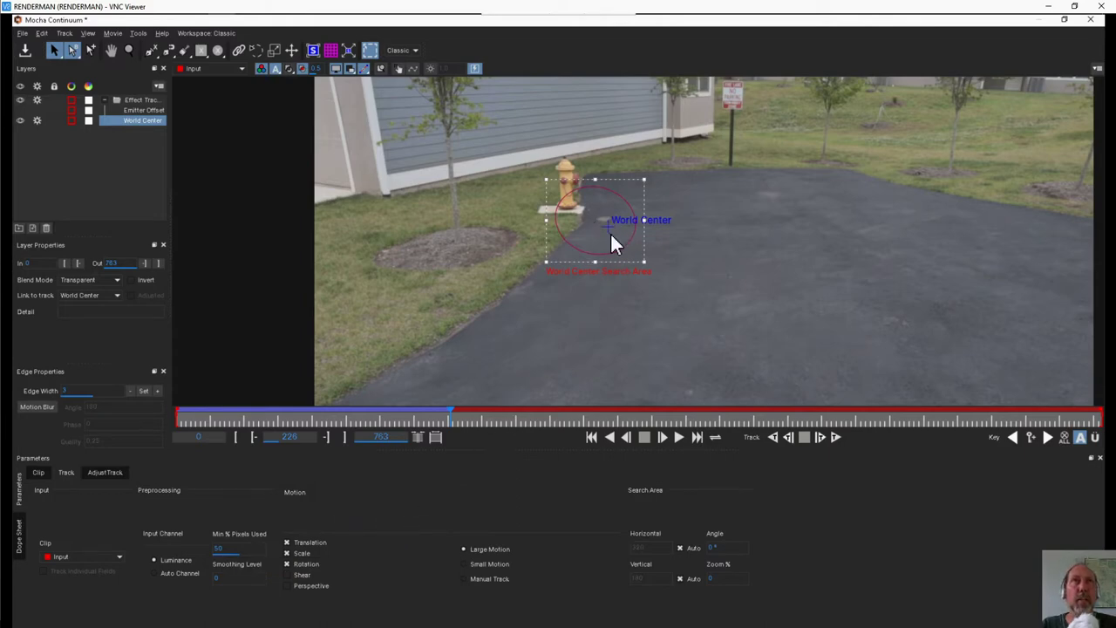
left_click_drag(459, 418, 160, 418)
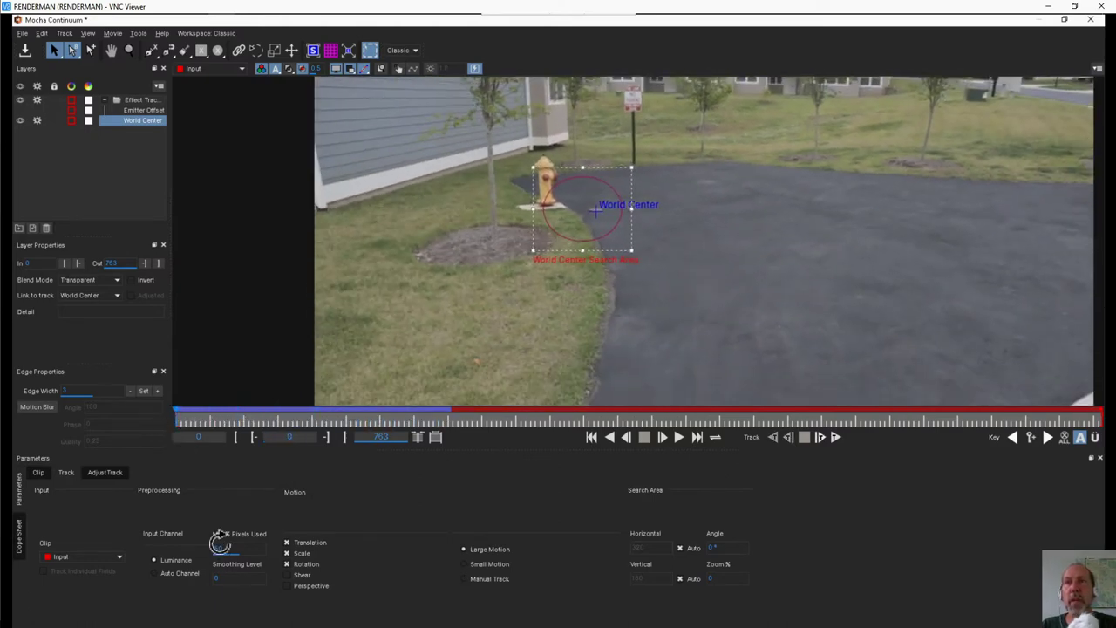
Enable Shear and Perspective motion for the tracker and set Min % Pixels Used to 90
left_click(287, 586)
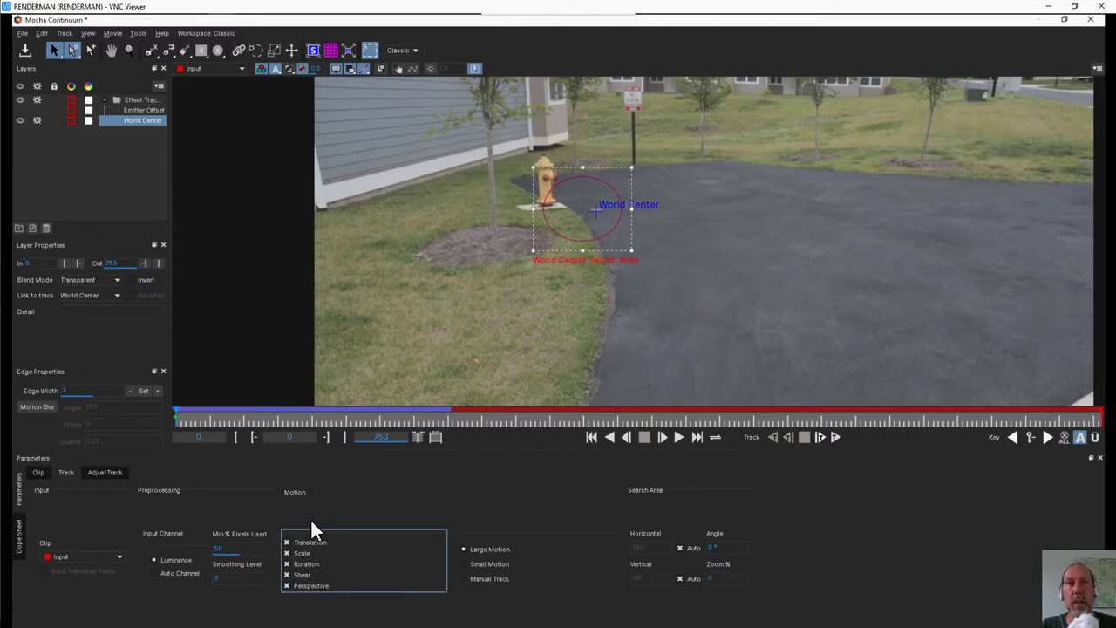
left_click(220, 548)
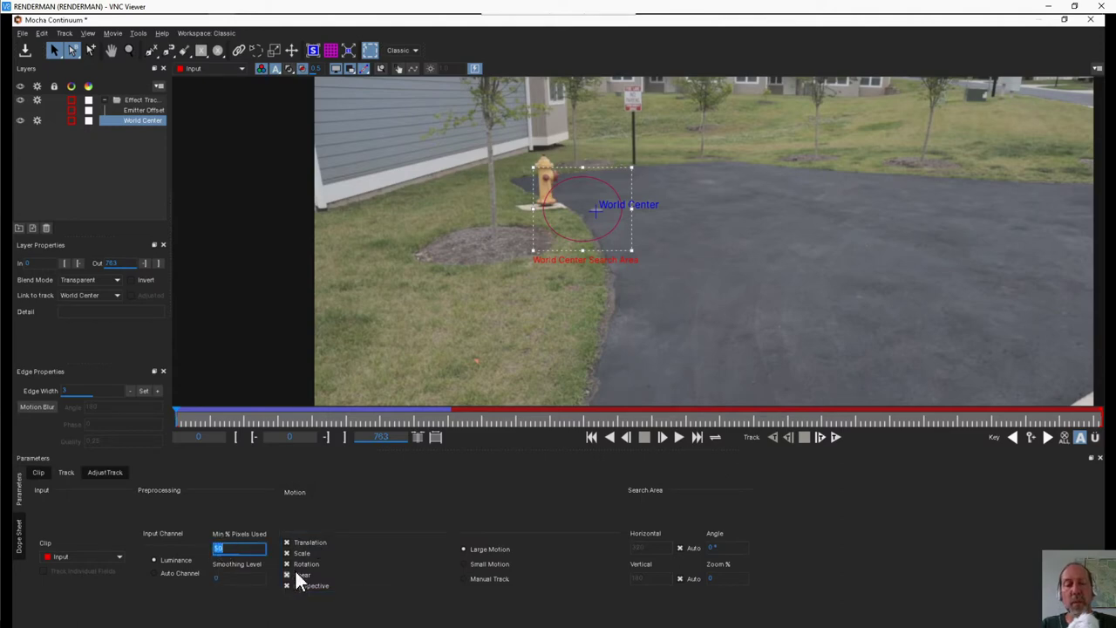
type("700")
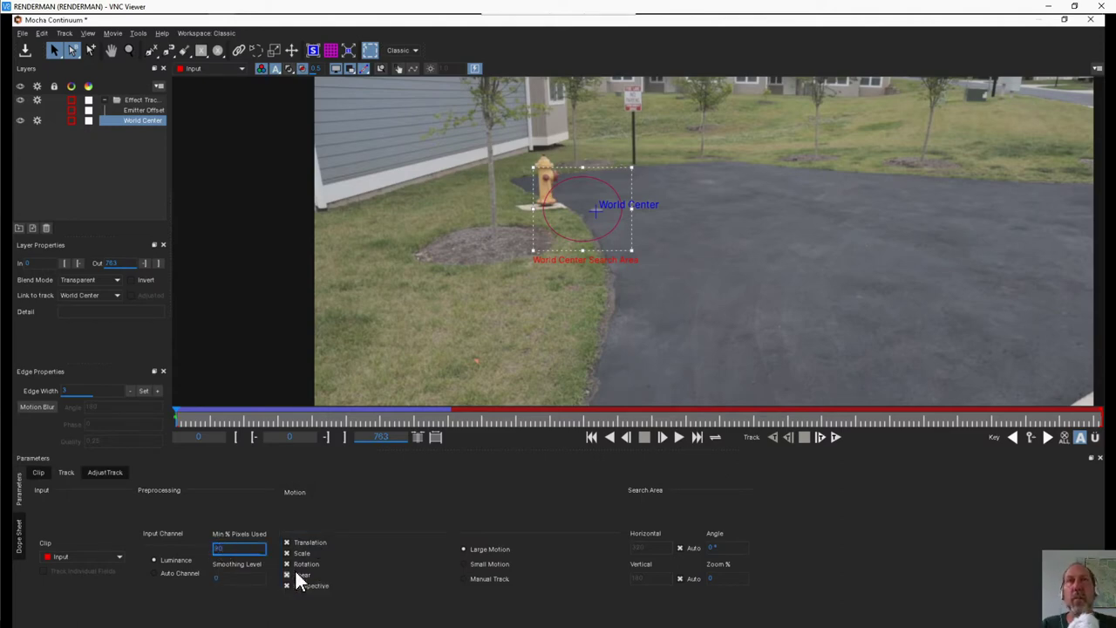
Track World Center forward again with the perspective settings, dismiss the message and return to frame 0
left_click(835, 437)
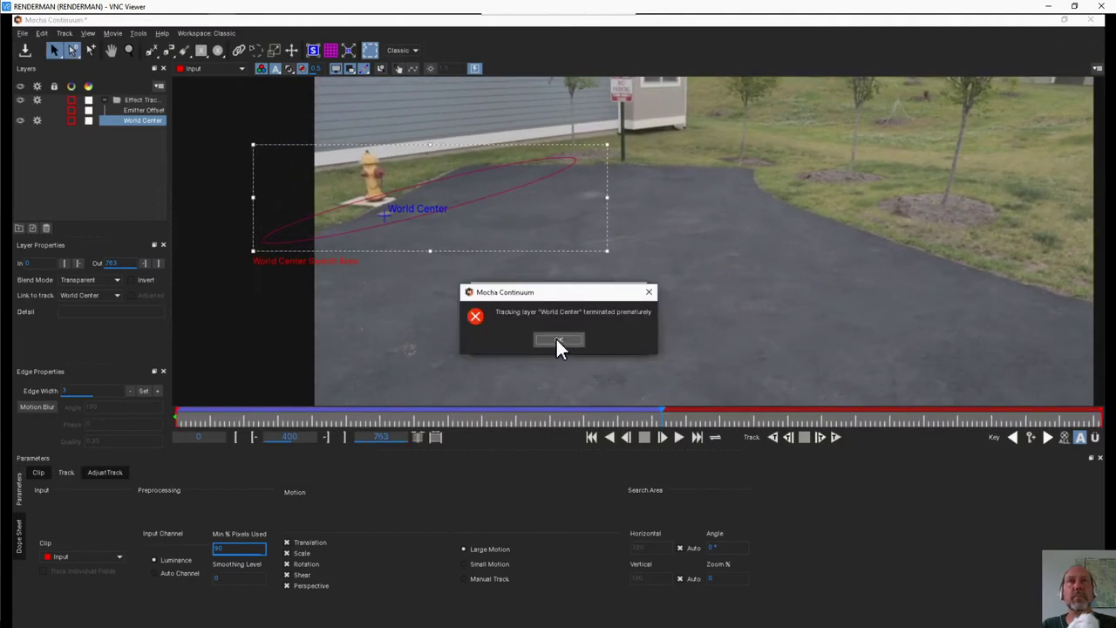
left_click(558, 340)
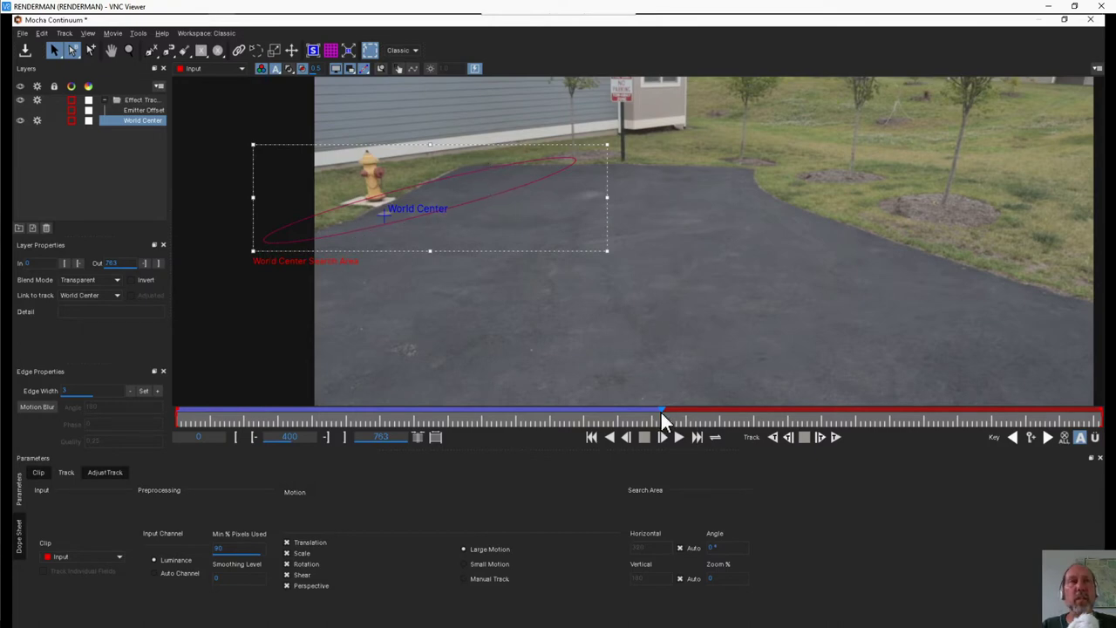
left_click_drag(655, 416, 165, 421)
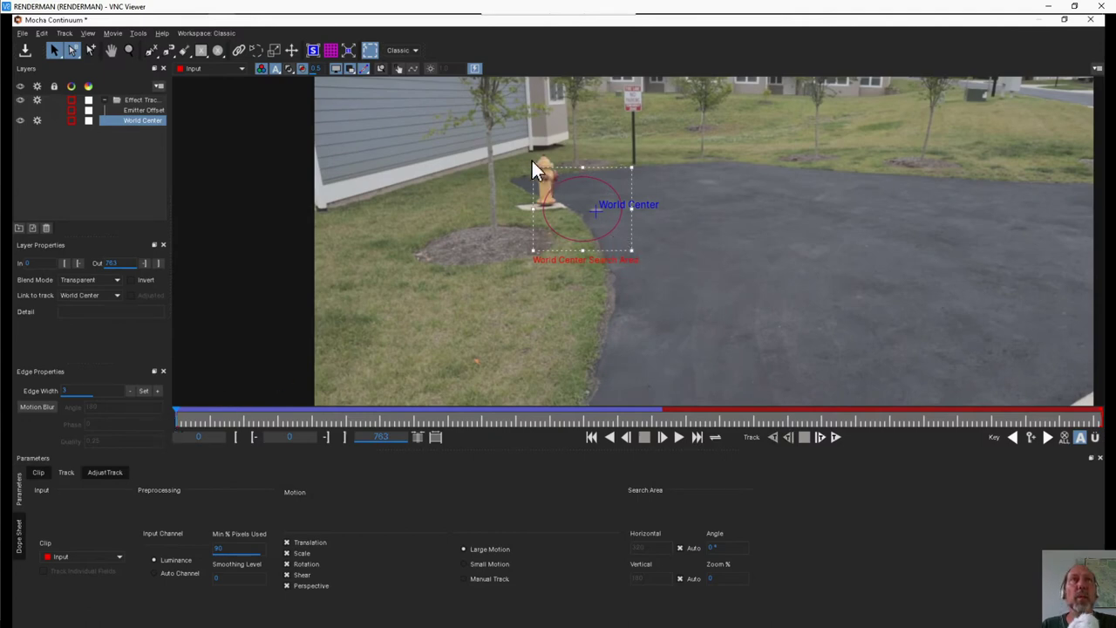
Extend the World Center Search Area around the whole hydrant, track it forward with Auto Channel, and review the result from frame 0
left_click_drag(533, 166, 481, 133)
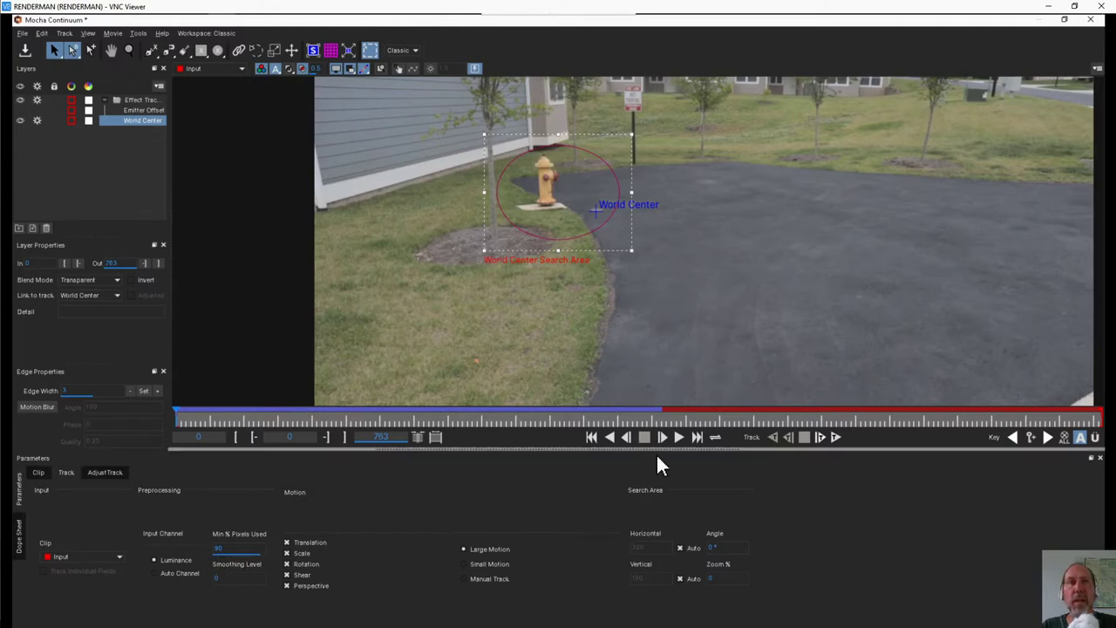
left_click(835, 439)
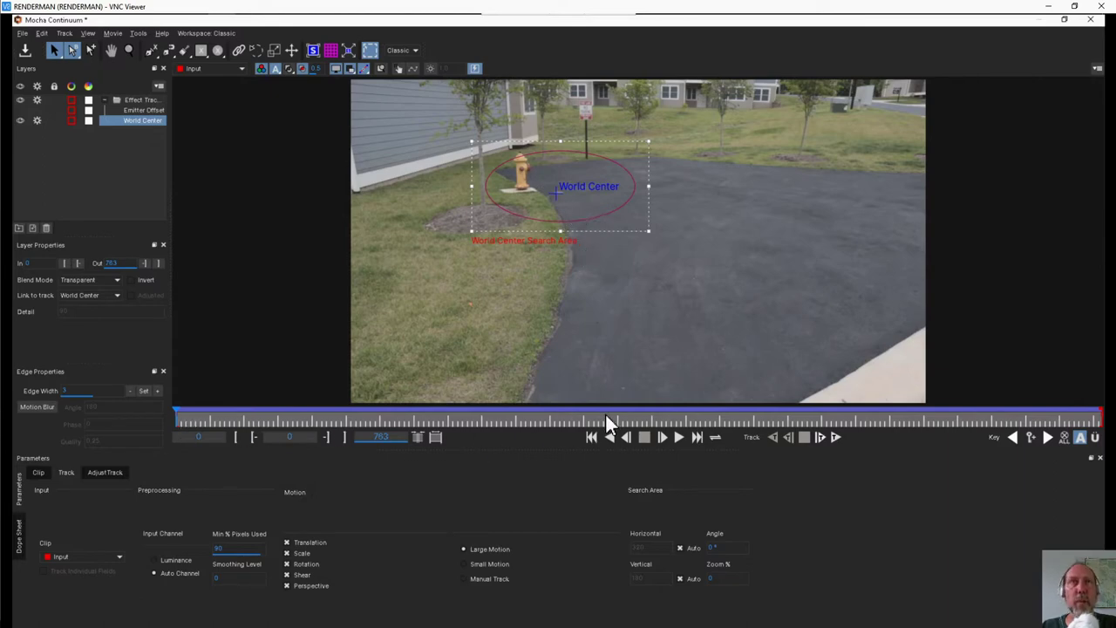
left_click(699, 418)
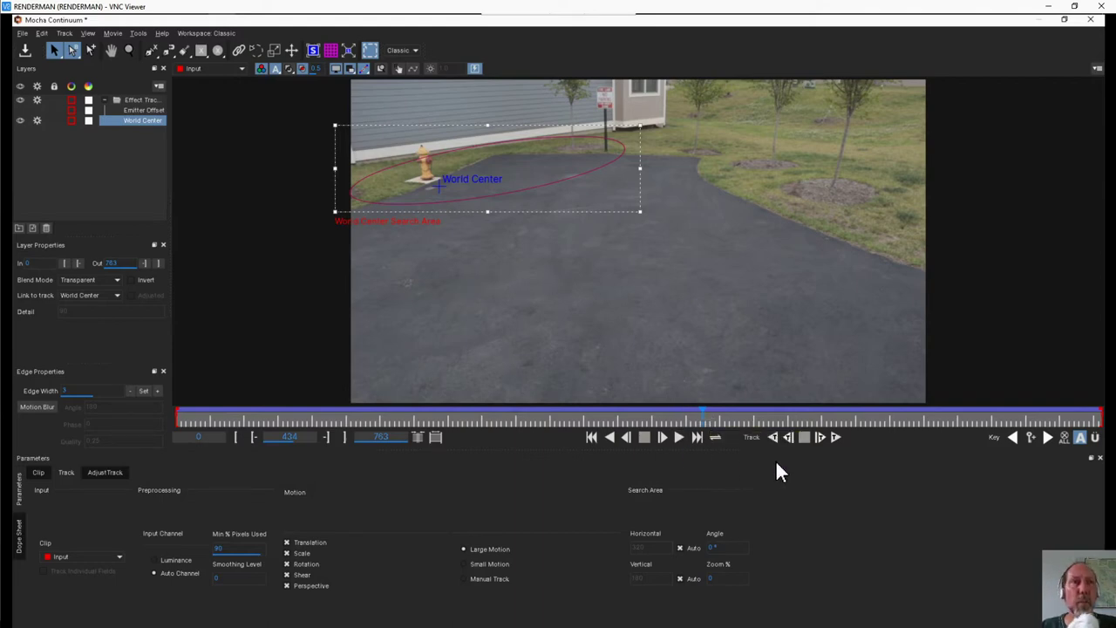
left_click(180, 416)
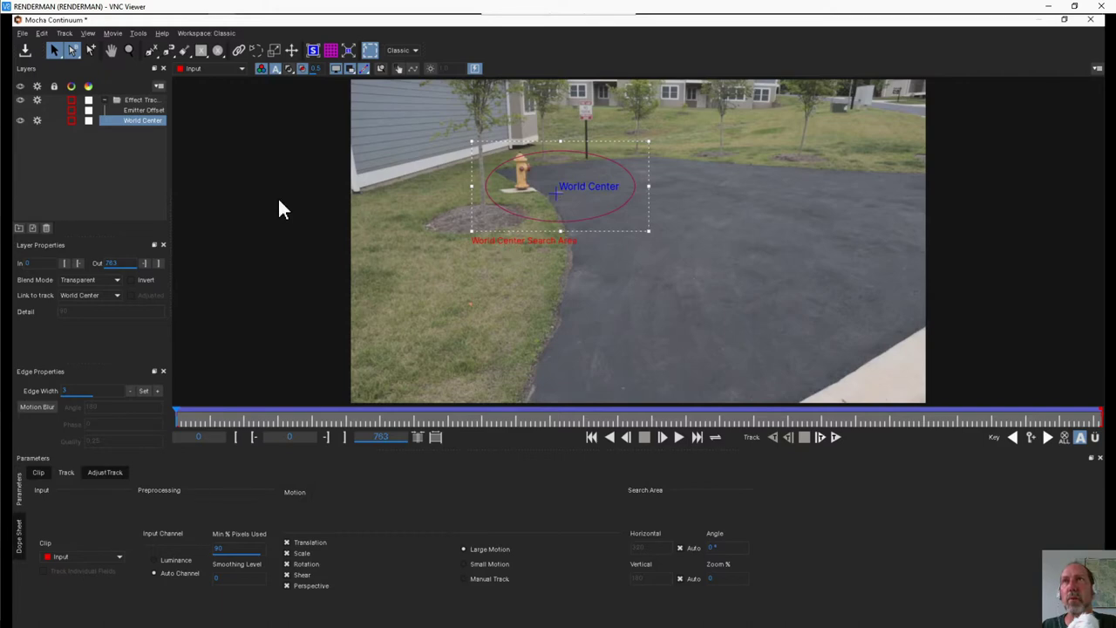
Disable and hide the World Center layer, then draw a closed X-spline from the hydrant along the asphalt's far edge and back
left_click(36, 119)
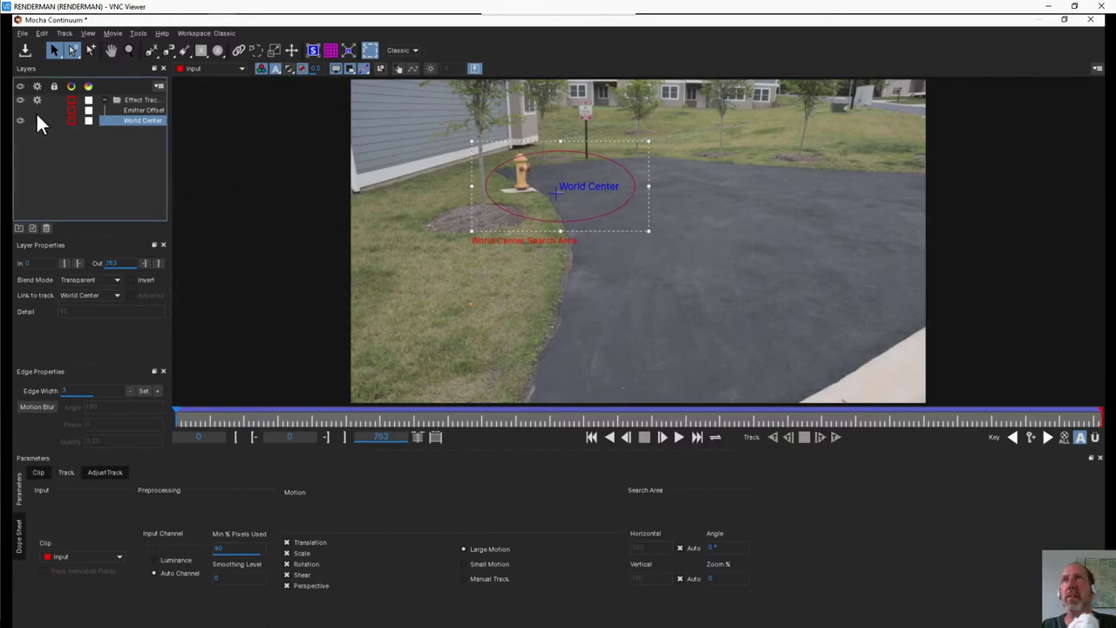
left_click(20, 120)
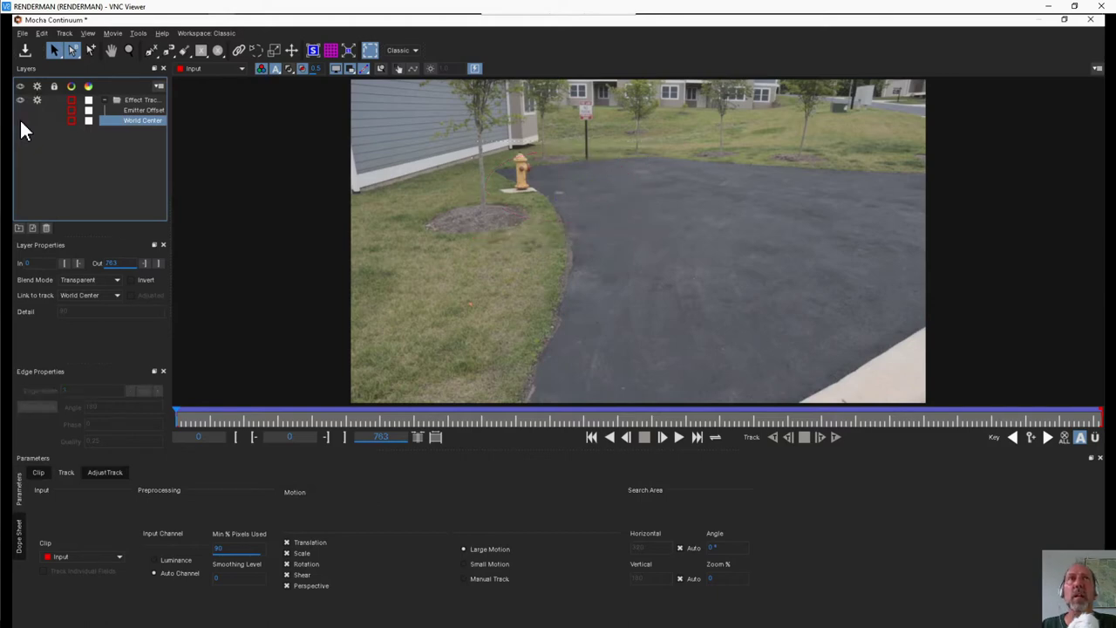
left_click(151, 48)
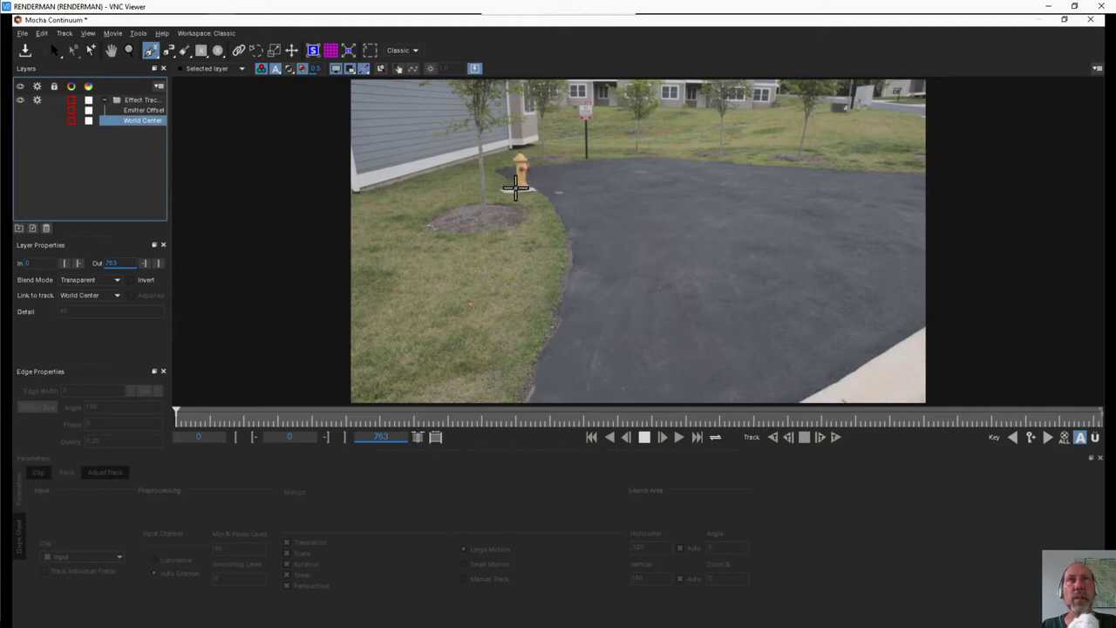
left_click(515, 179)
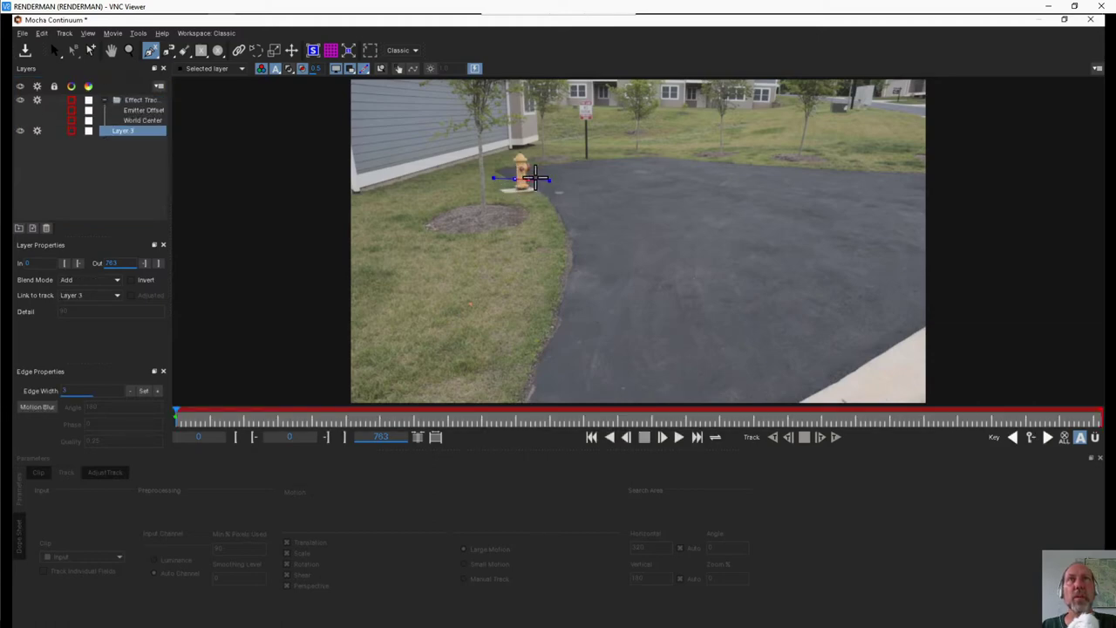
left_click(551, 163)
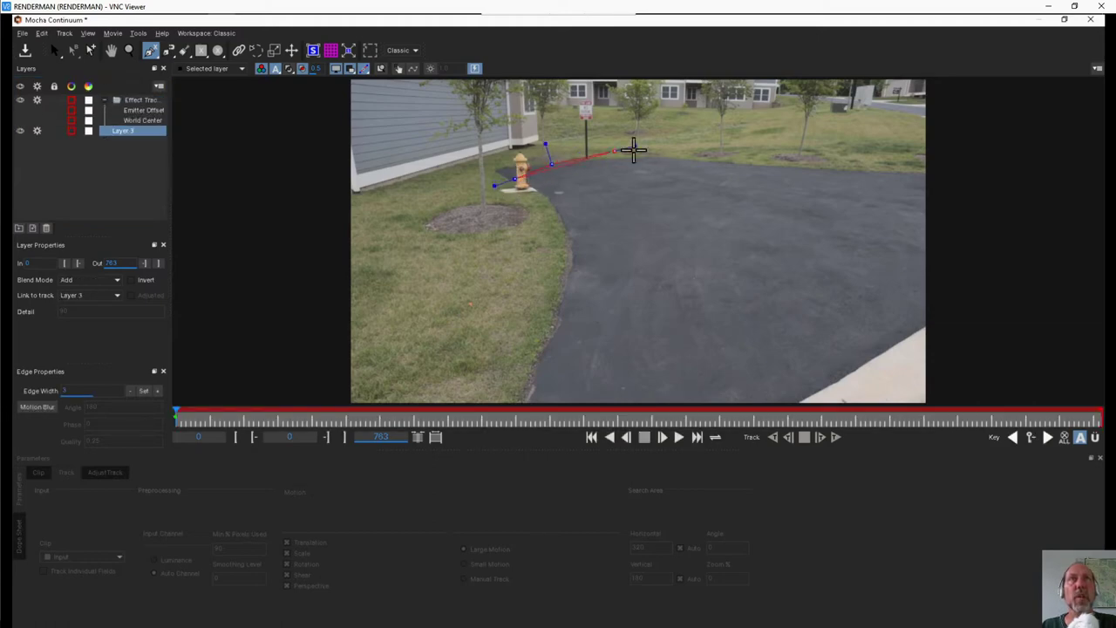
left_click(656, 155)
left_click(771, 163)
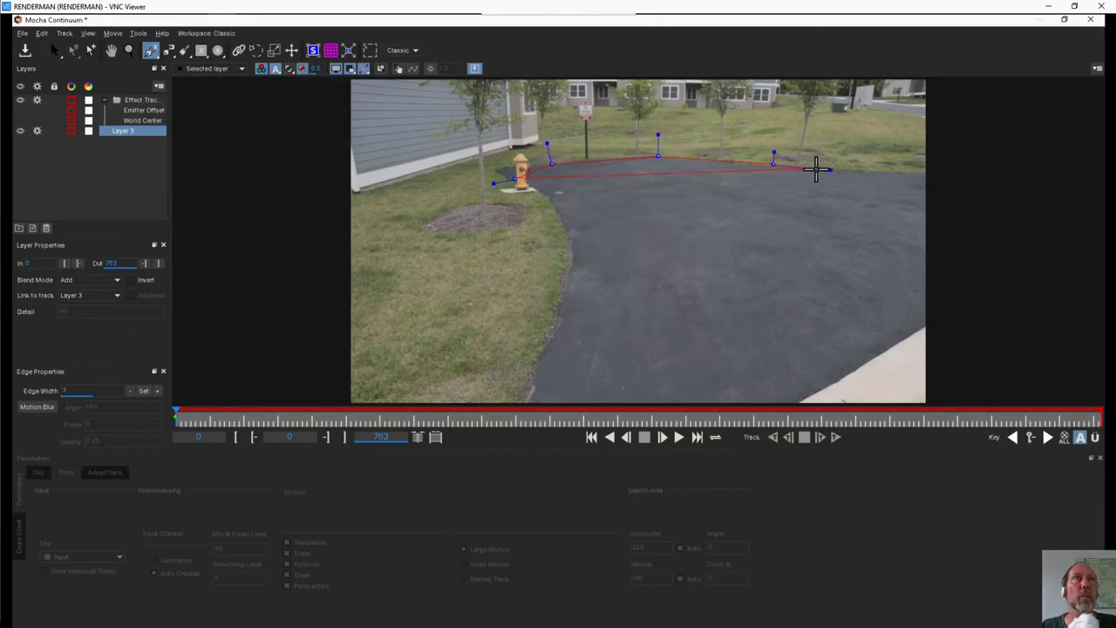
left_click(838, 169)
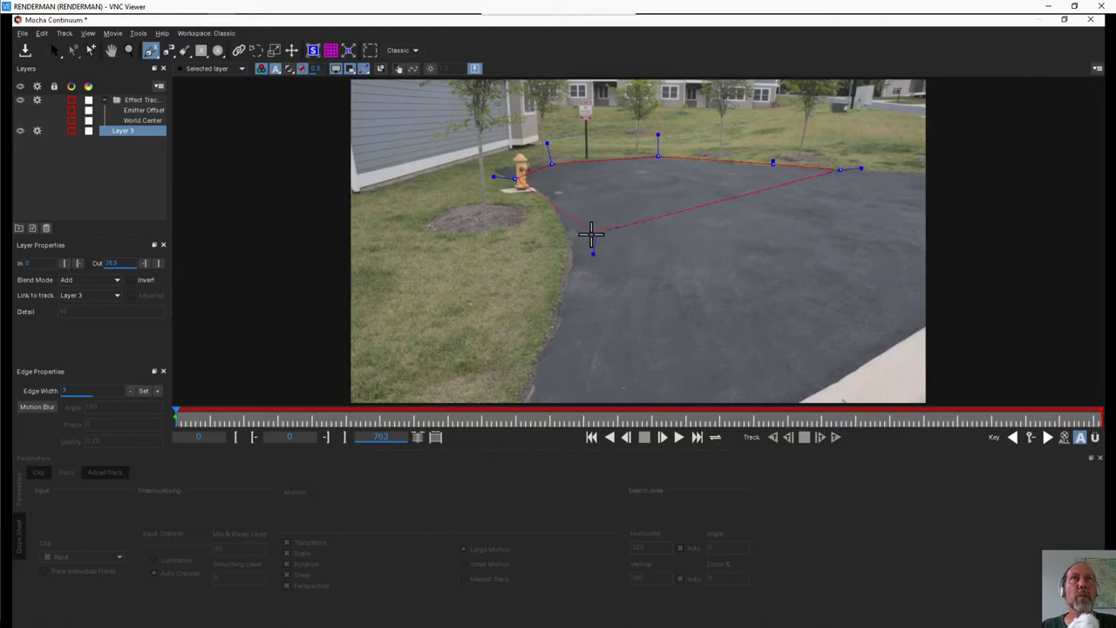
right_click(548, 243)
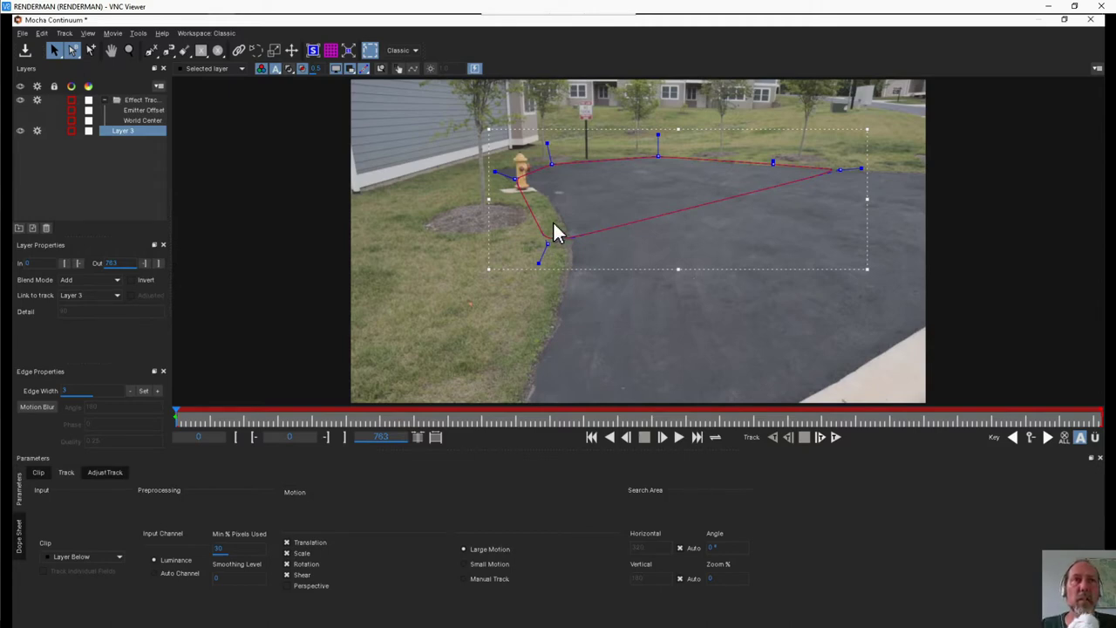
Configure the new layer's tracking with Min % Pixels Used at 90, Perspective motion enabled and Auto Channel as input
double_click(224, 547)
type("90")
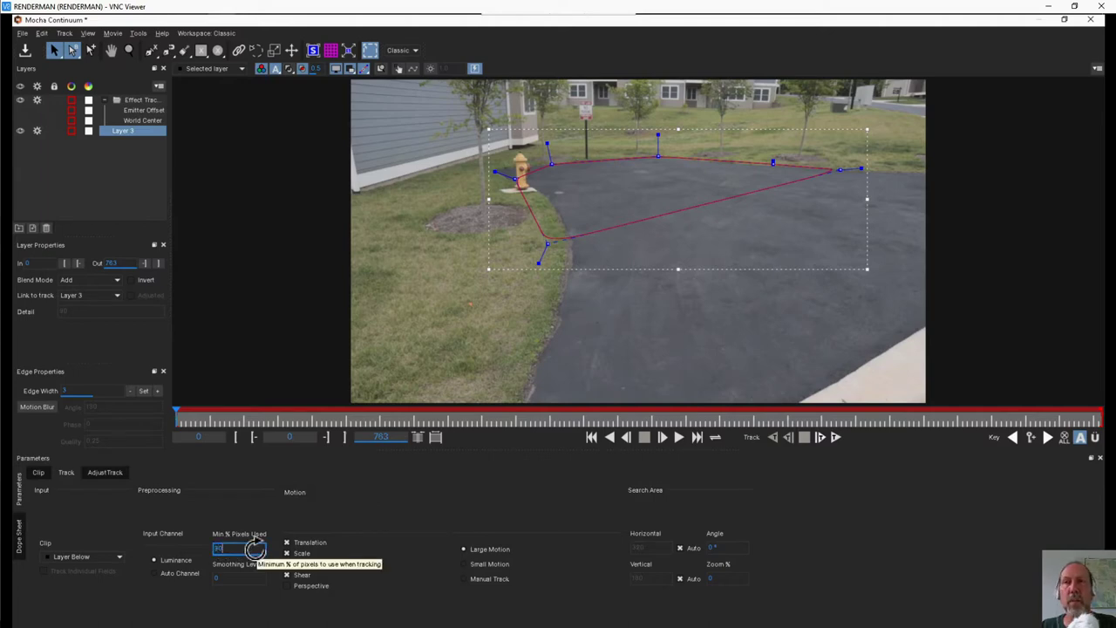
left_click(285, 585)
left_click(170, 574)
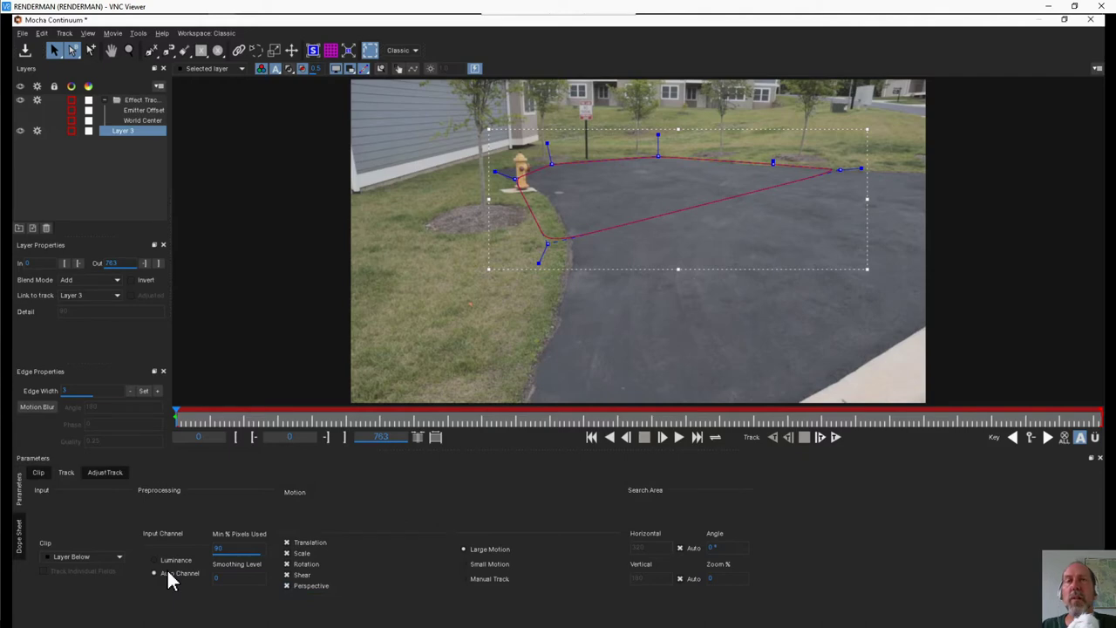
Show the layer's planar surface, shrink it and centre it on the light spot on the asphalt beside the hydrant
left_click(313, 50)
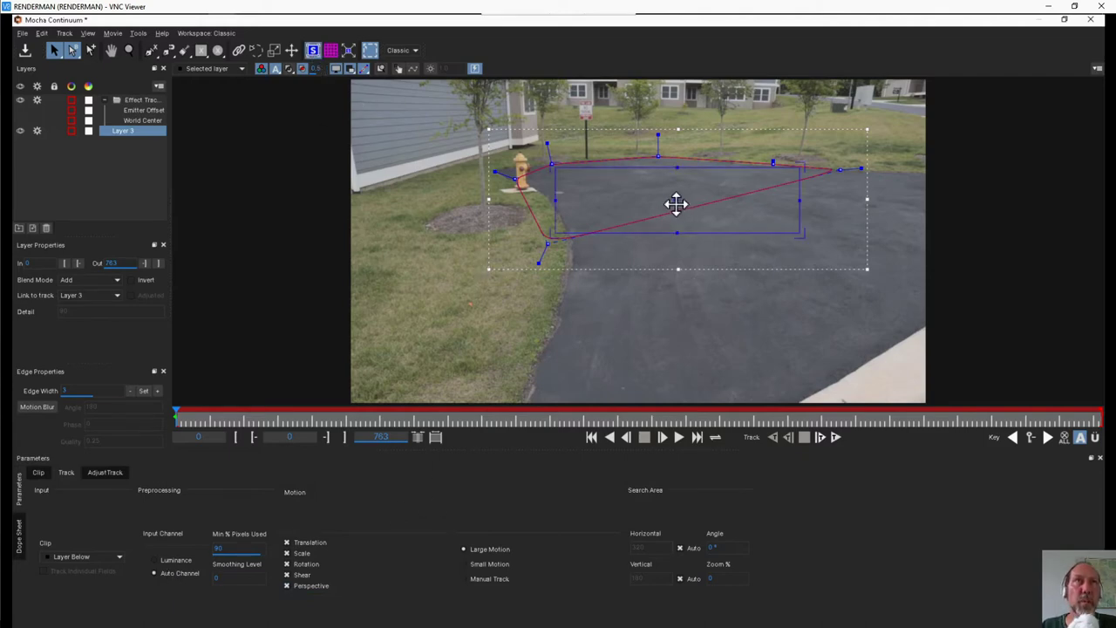
left_click_drag(679, 199, 558, 194)
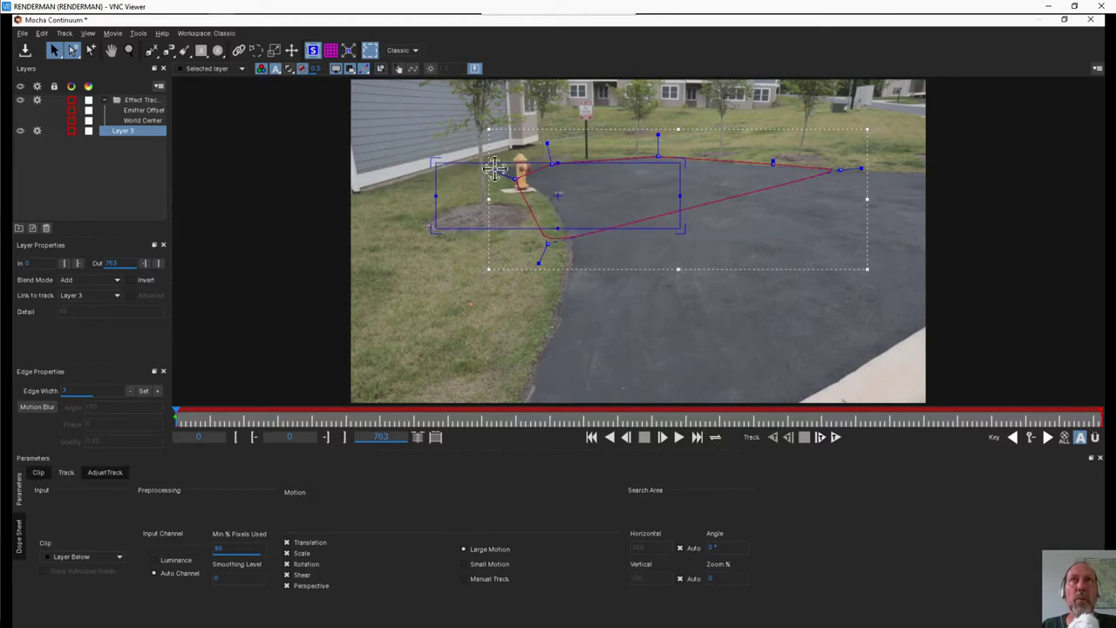
left_click_drag(432, 159, 541, 183)
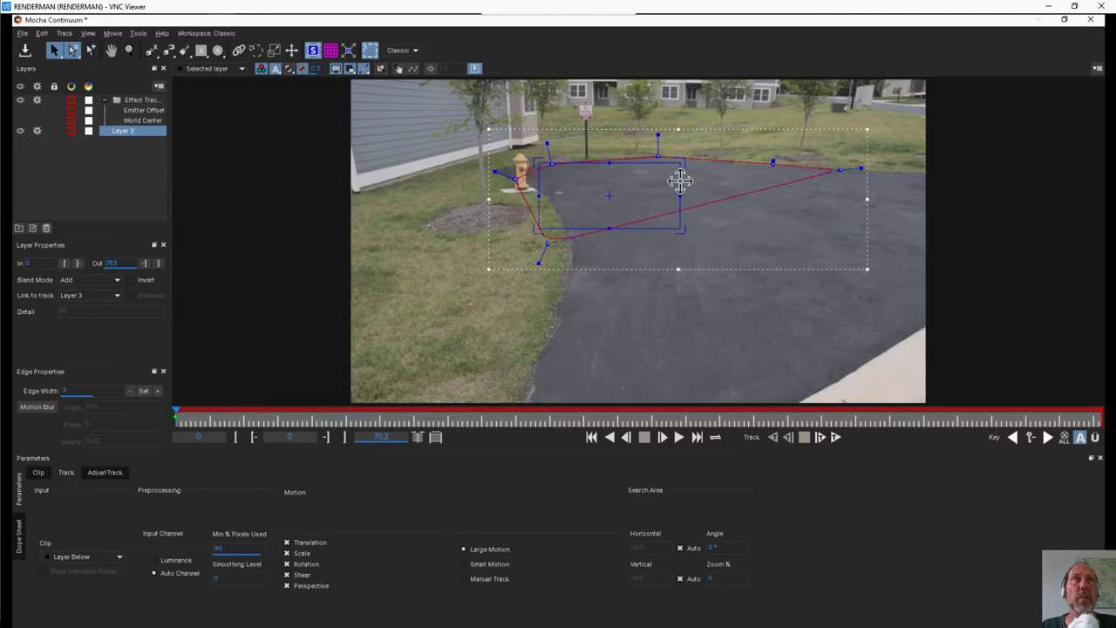
left_click_drag(679, 180, 575, 166)
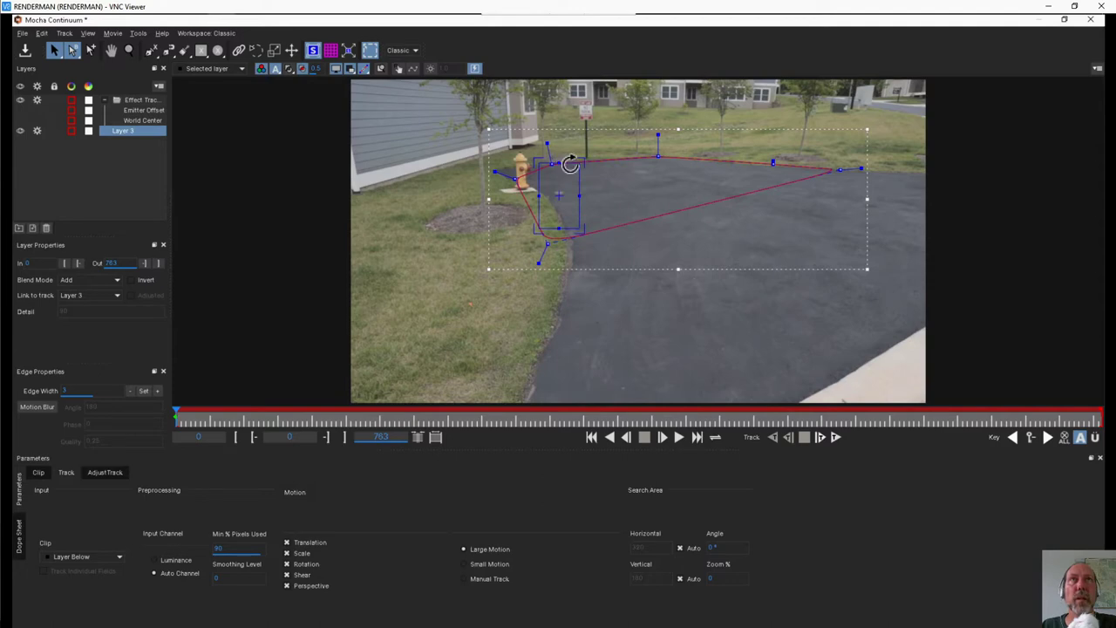
left_click_drag(566, 158, 559, 194)
key("z")
left_click_drag(621, 252, 557, 167)
key("x")
left_click_drag(604, 206, 617, 322)
key("s")
left_click_drag(498, 231, 498, 228)
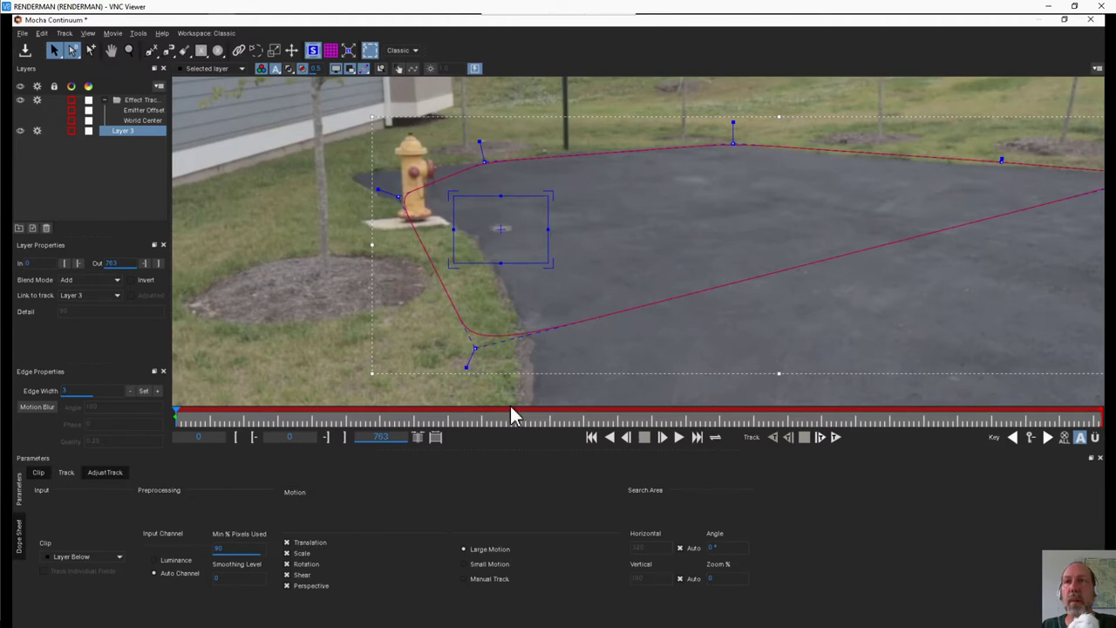
Track Layer 3 forward through the whole clip, then scrub back to frame 0 to check the surface
left_click(835, 436)
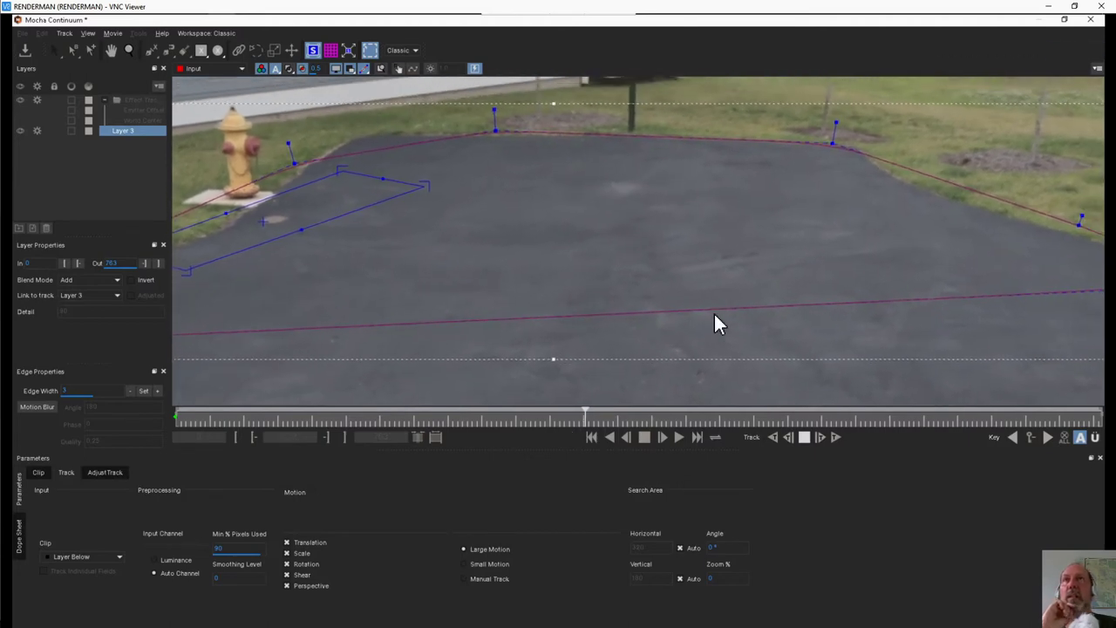
scroll(642, 279, "down", 3)
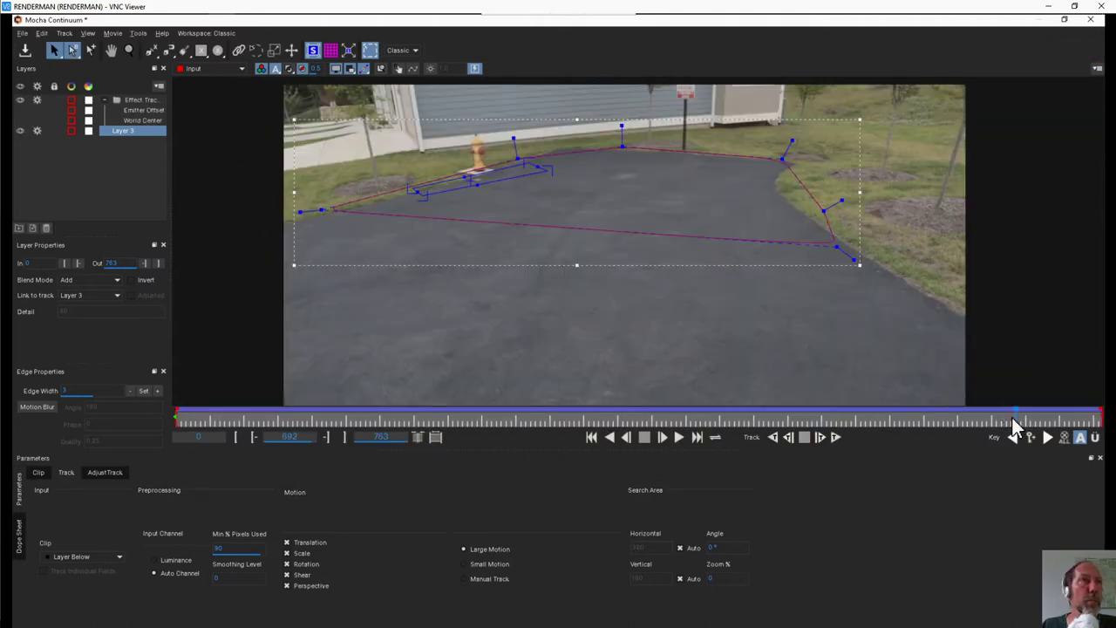
left_click_drag(1014, 418, 165, 418)
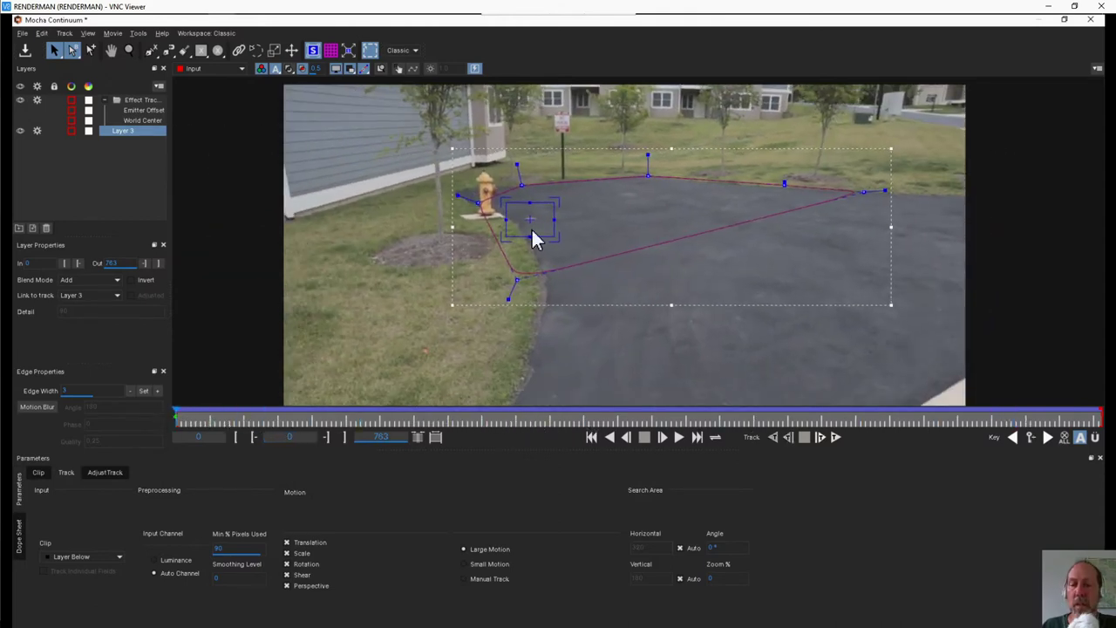
Link the World Center layer to Layer 3's track
left_click(148, 119)
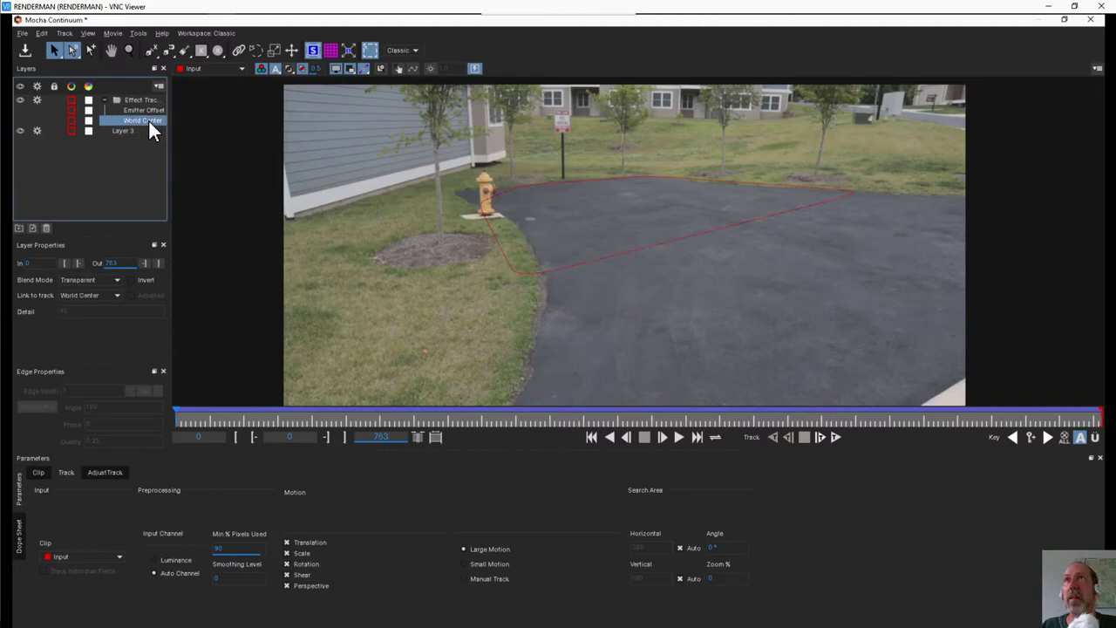
left_click(117, 295)
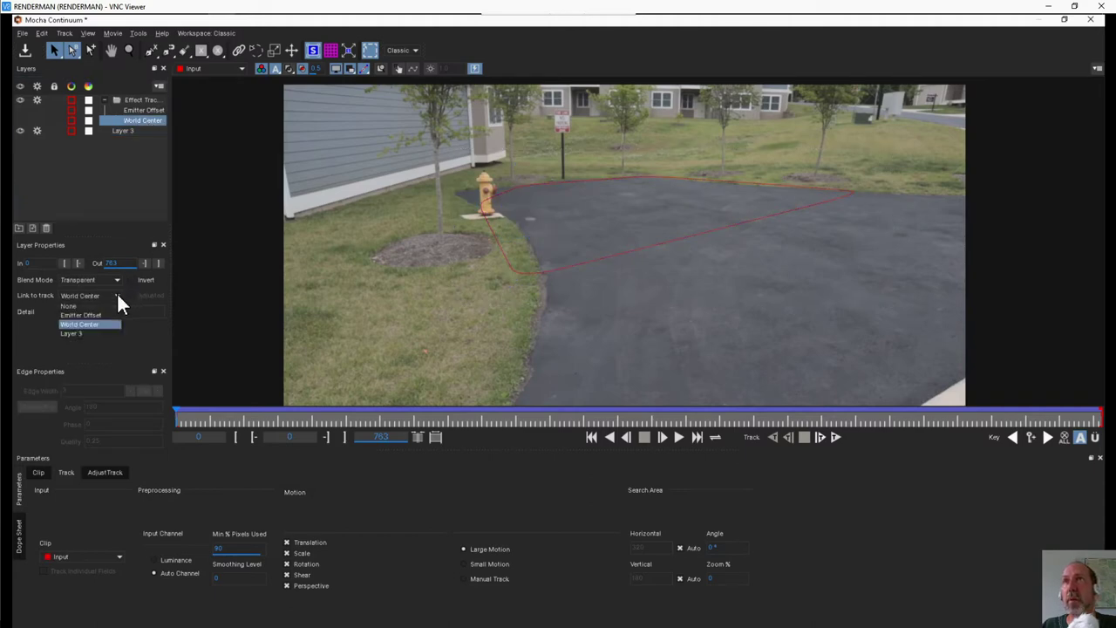
left_click(100, 334)
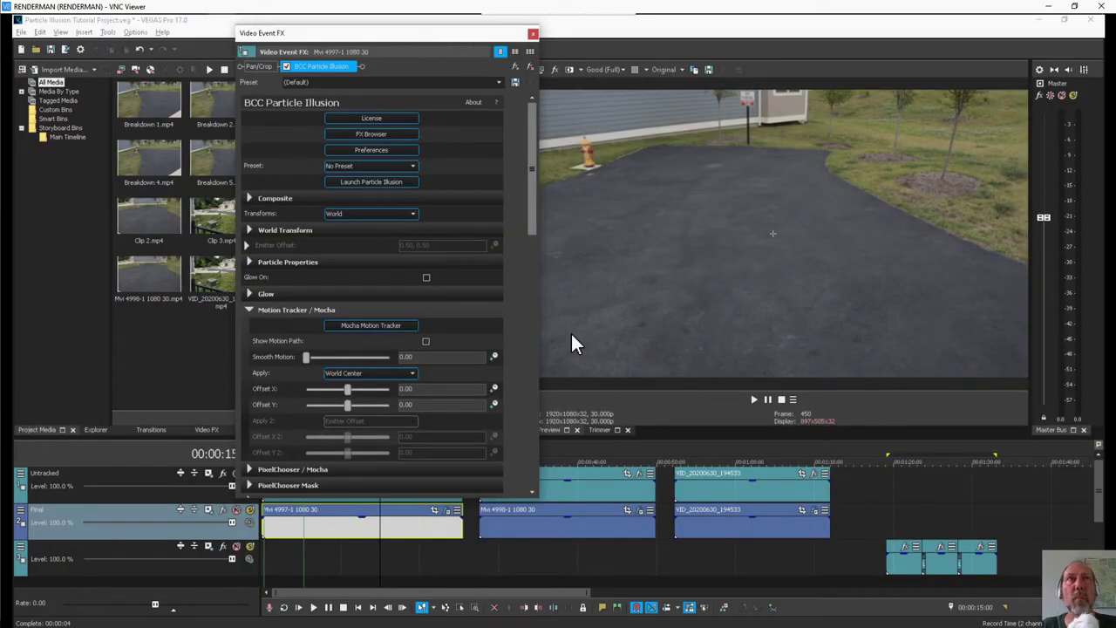
Launch Particle Illusion, composite the emitter over the source video, and play the stage to check how it follows the driveway
left_click(369, 184)
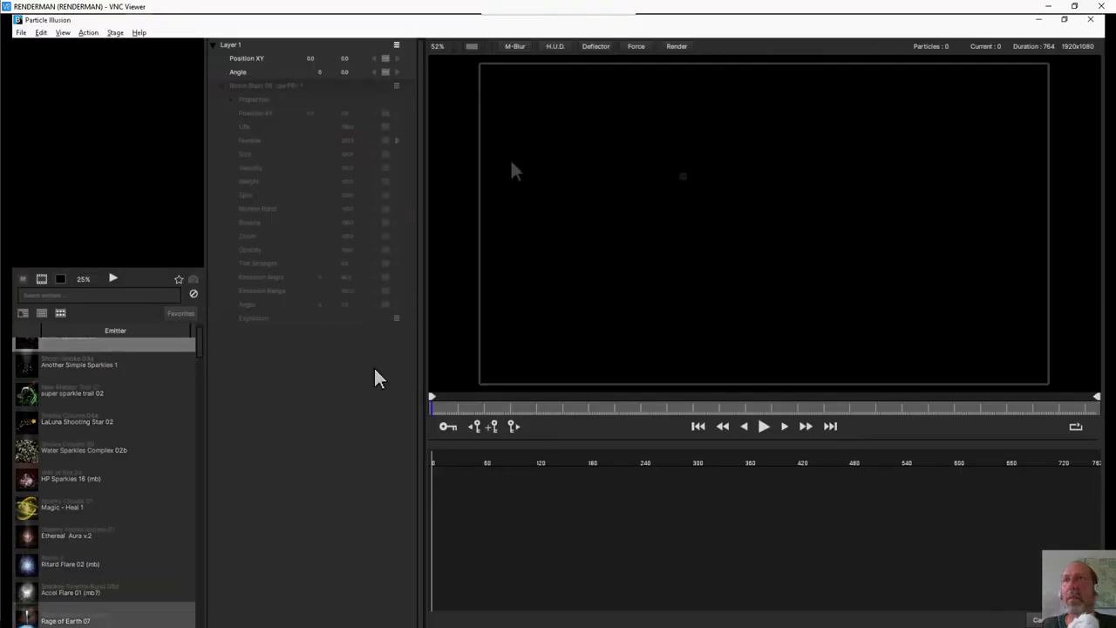
left_click(475, 48)
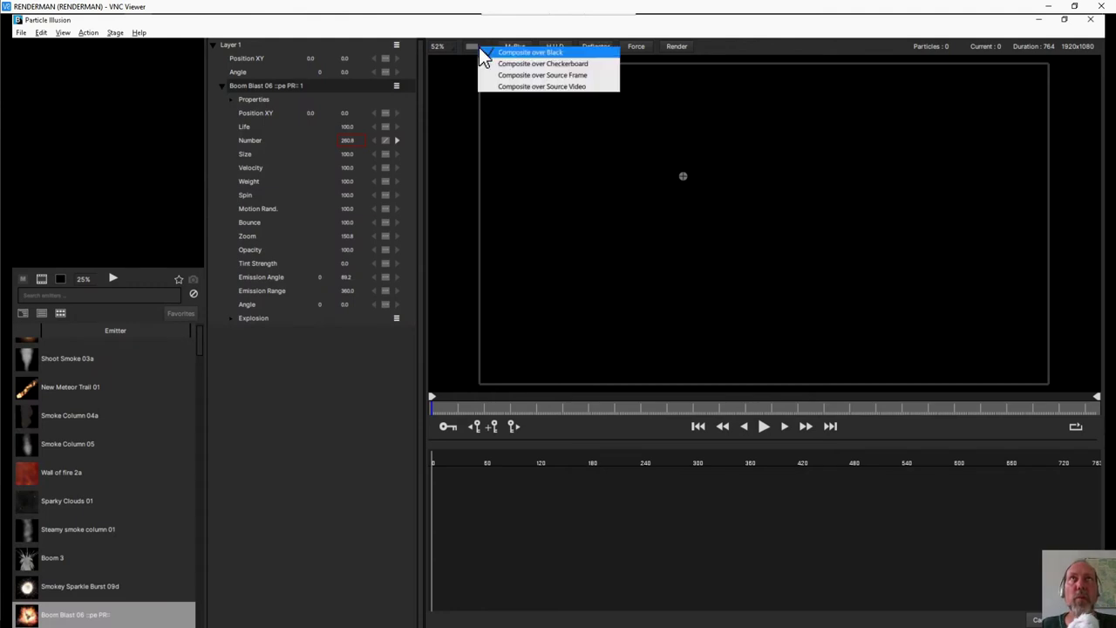
left_click(526, 86)
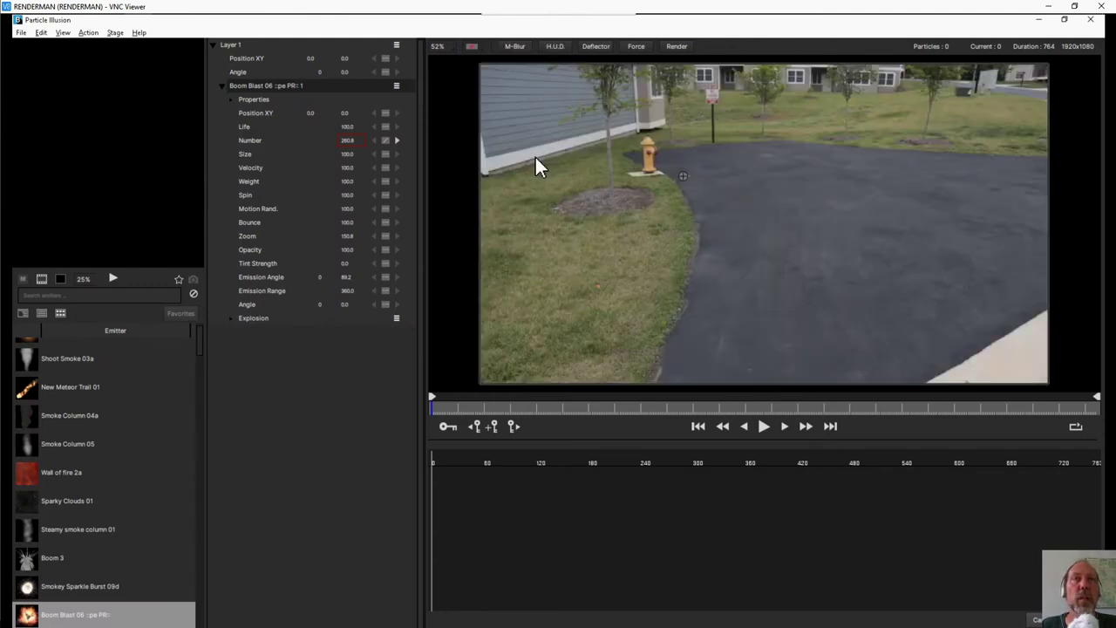
left_click(763, 426)
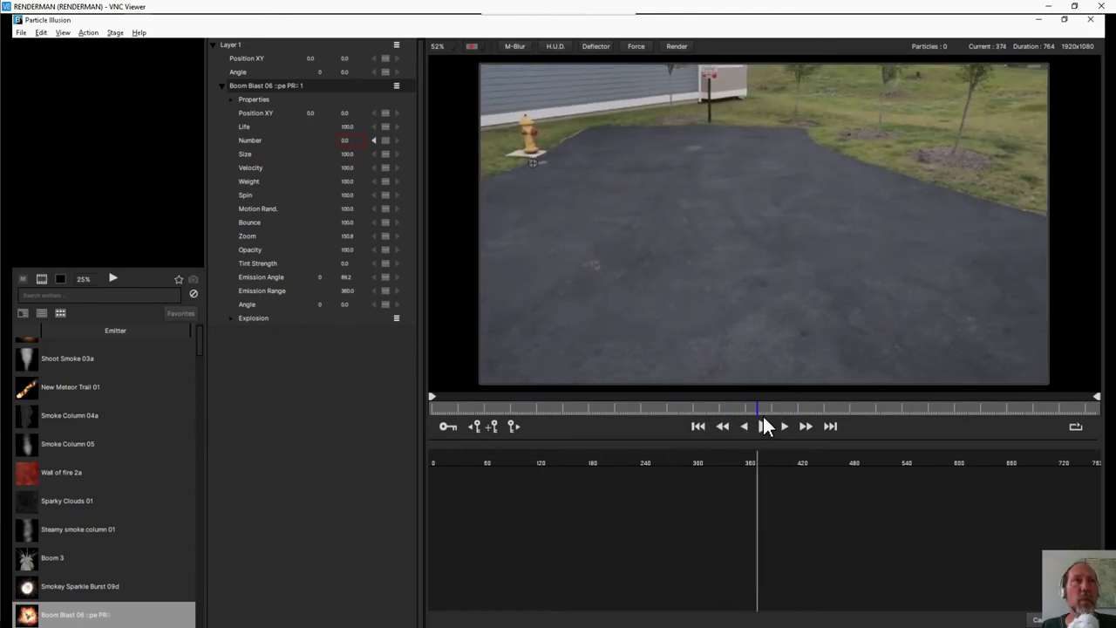
left_click_drag(756, 401, 415, 405)
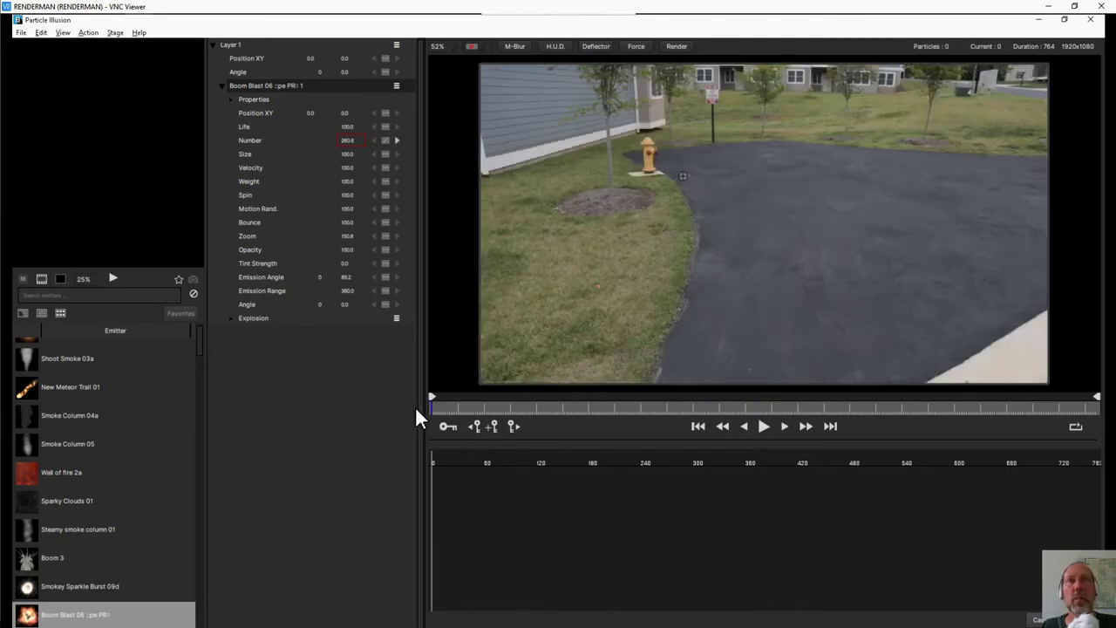
Replace the Boom Blast 06 emitter with Shoot Smoke 03a and preview the smoke over the video
left_click(396, 84)
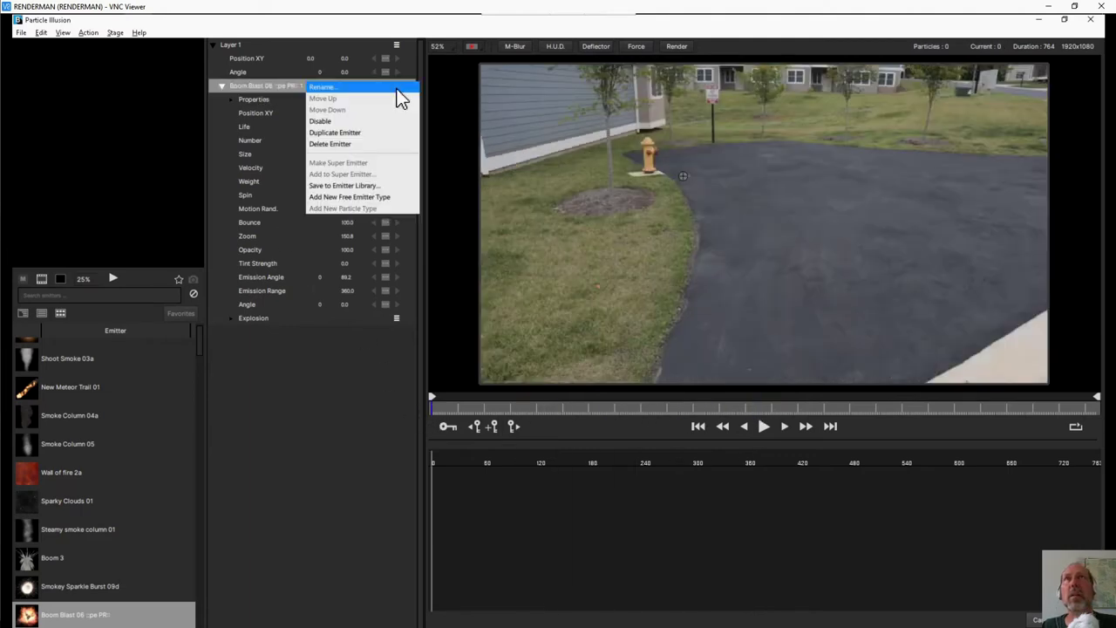
left_click(376, 143)
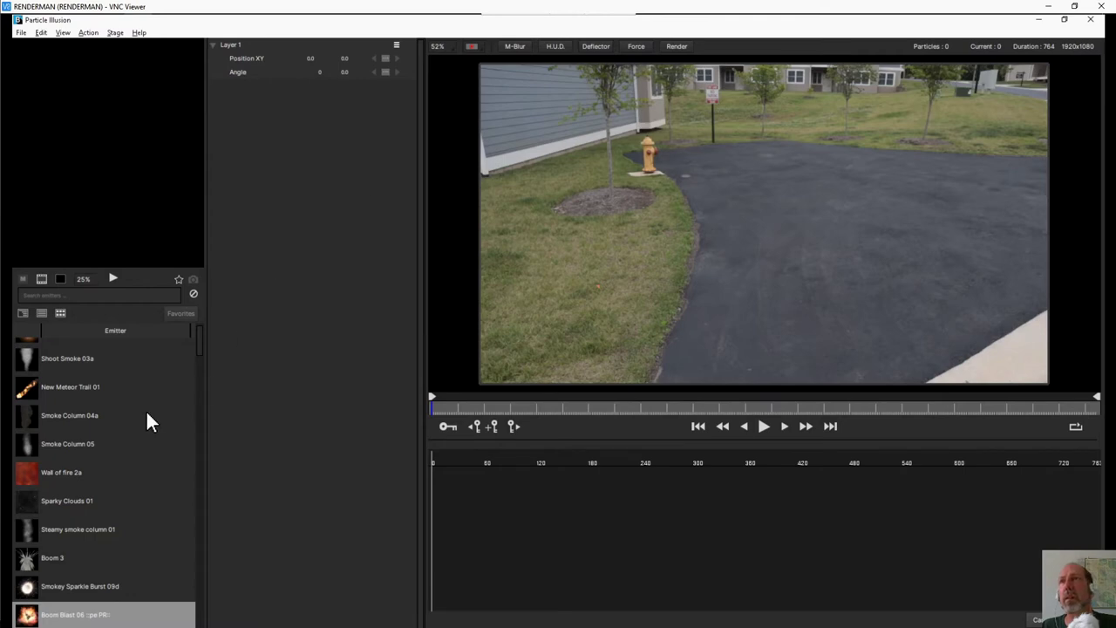
double_click(56, 356)
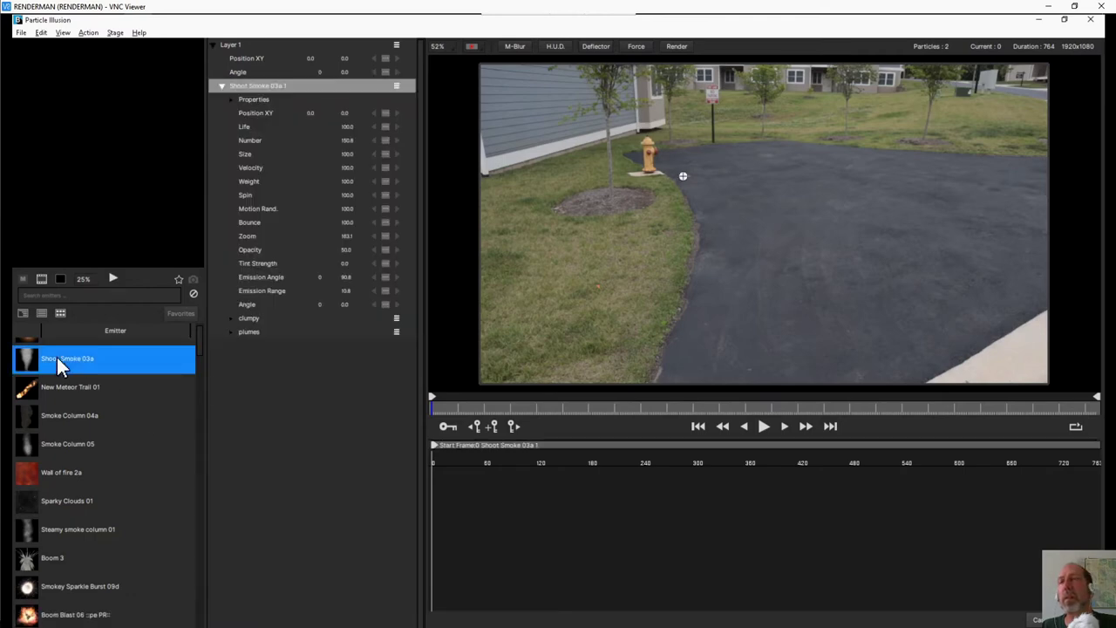
left_click(763, 425)
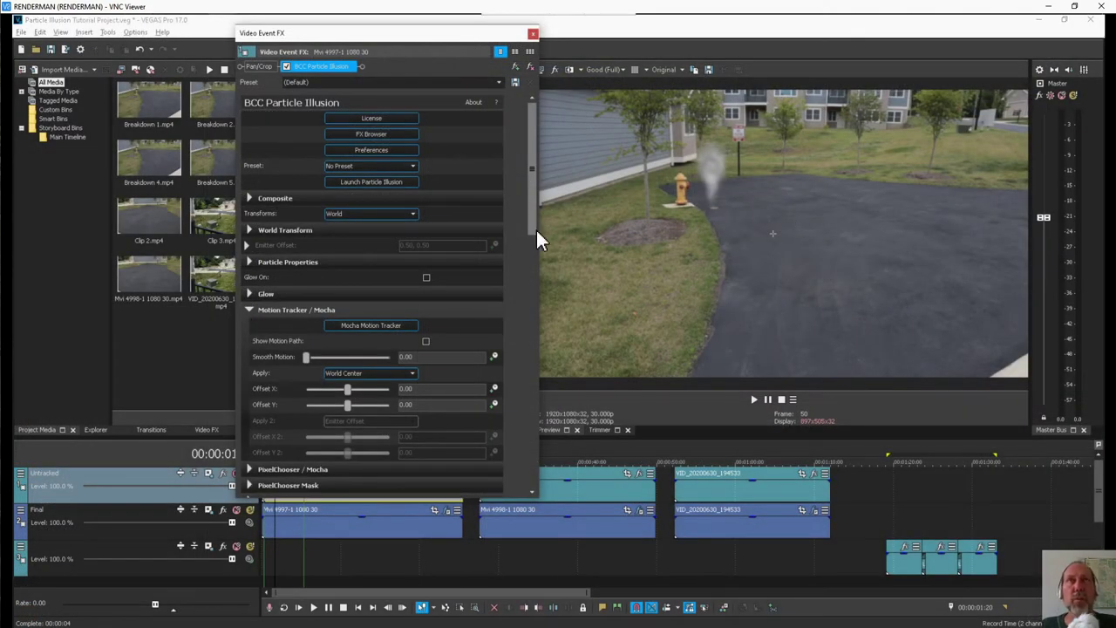
Enlarge the Untracked track's motion frame to about 5,270 × 2,965 and reposition it so the hydrant and smoke fill the preview
left_click_drag(531, 212, 528, 420)
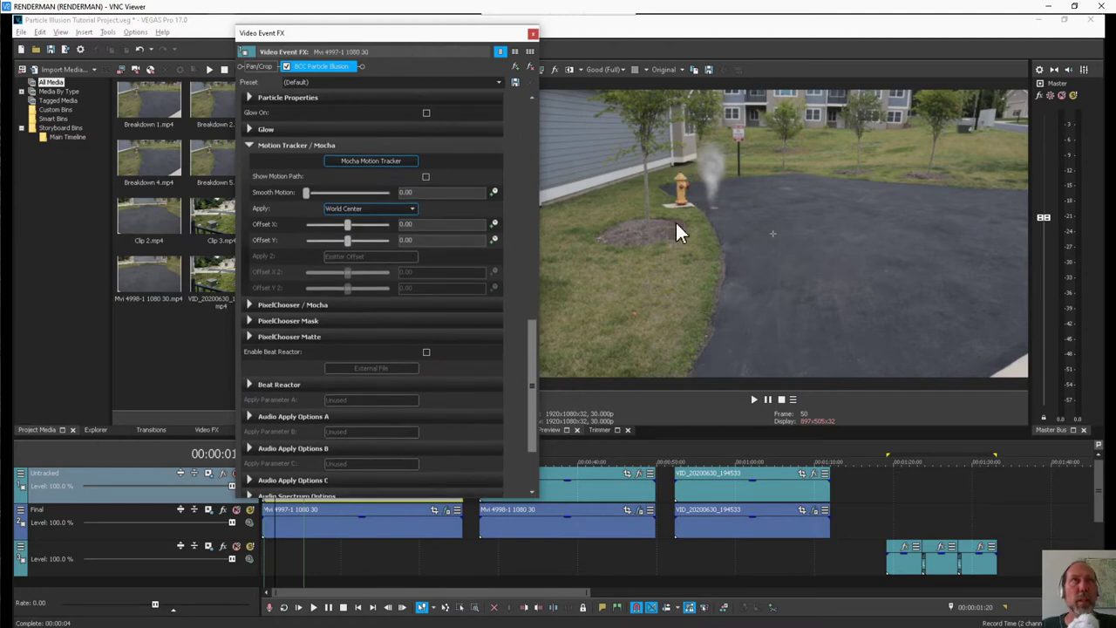
left_click(208, 475)
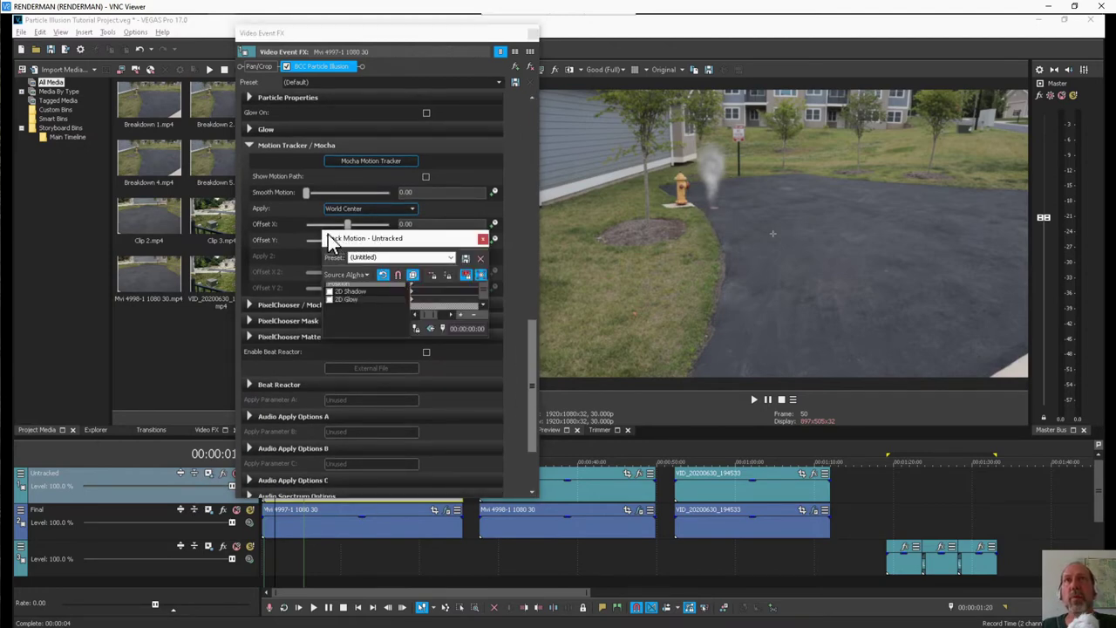
left_click_drag(362, 237, 139, 63)
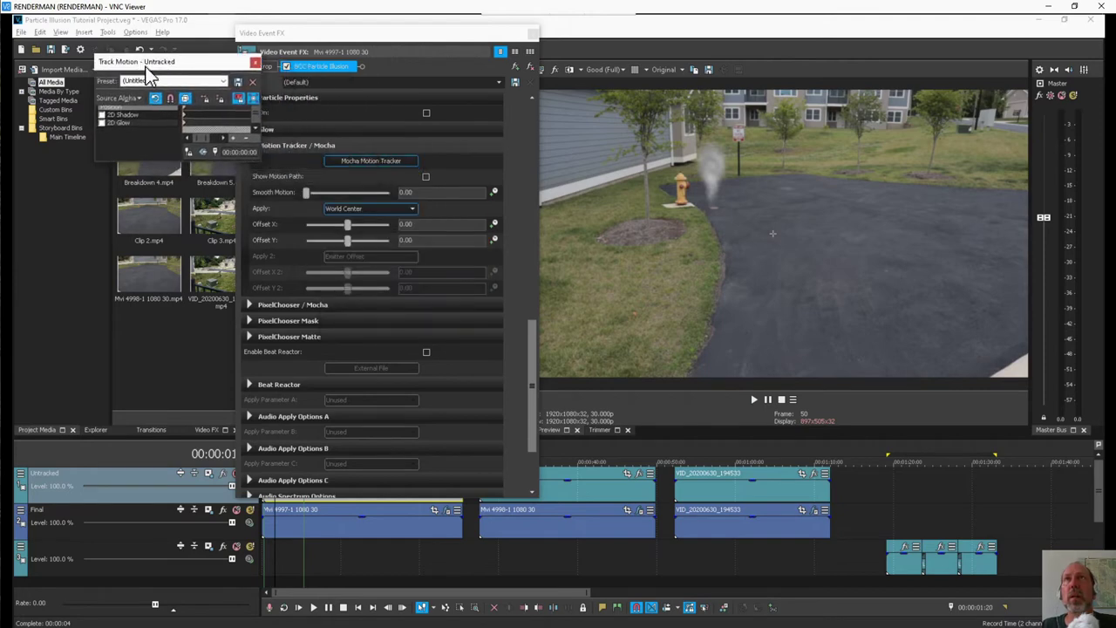
left_click_drag(258, 160, 443, 410)
left_click_drag(434, 281, 452, 366)
left_click_drag(407, 273, 435, 298)
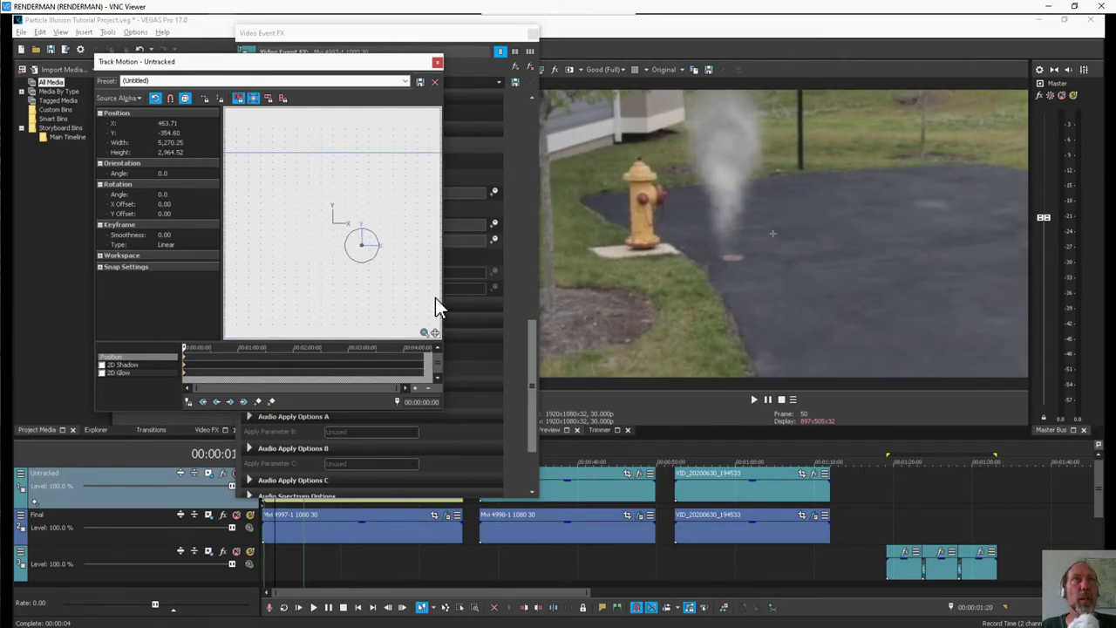
left_click(437, 63)
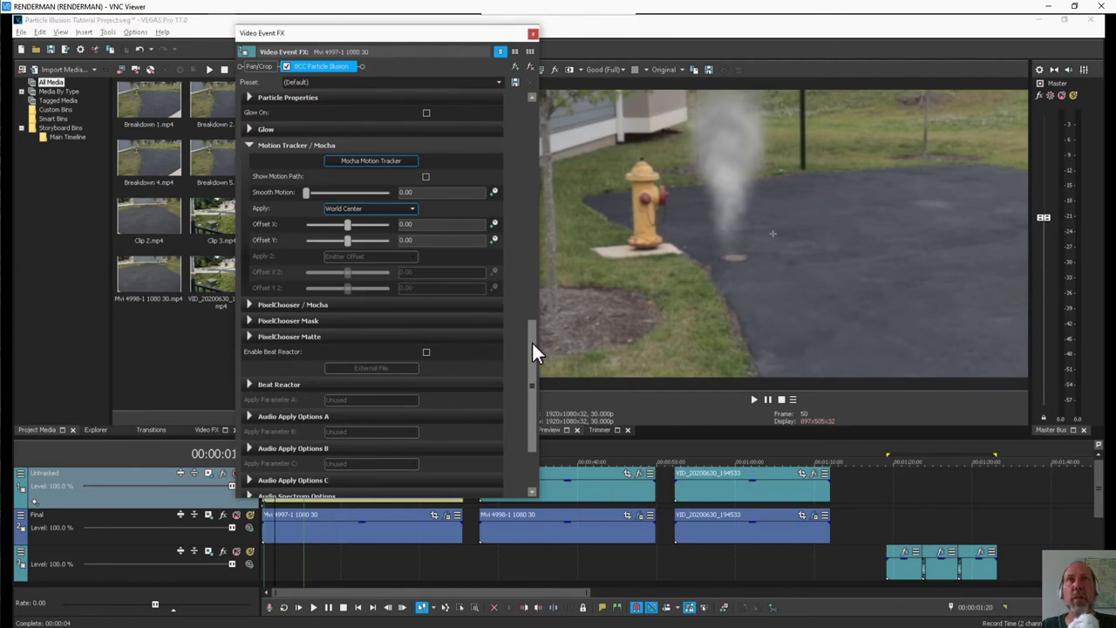
Show the tracker's motion path over the preview for the Particle Illusion effect
left_click_drag(535, 340, 534, 259)
scroll(443, 251, "up", 1)
left_click(426, 246)
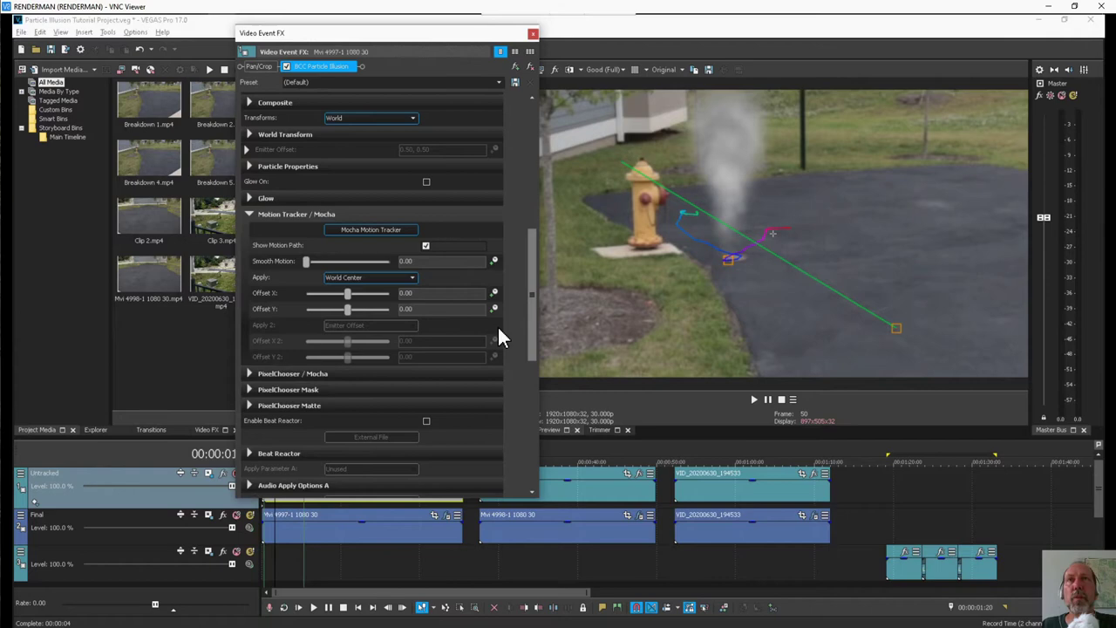
Enable keyframing for the tracker's Offset X and Offset Y, and set Offset X to 0.82
left_click(495, 293)
left_click(494, 309)
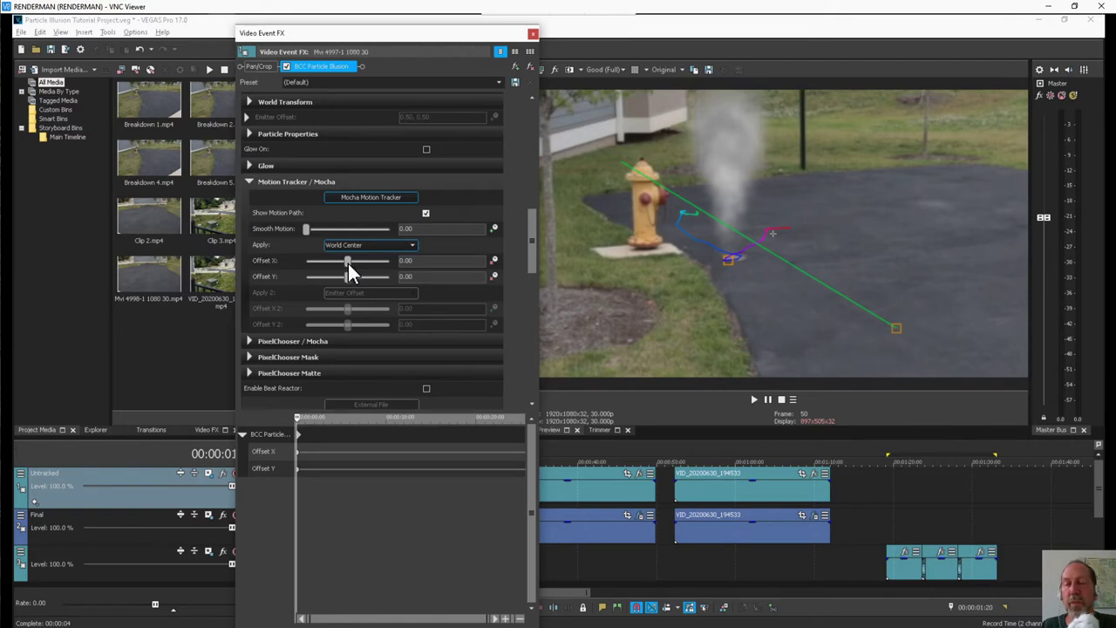
left_click_drag(349, 262, 345, 266)
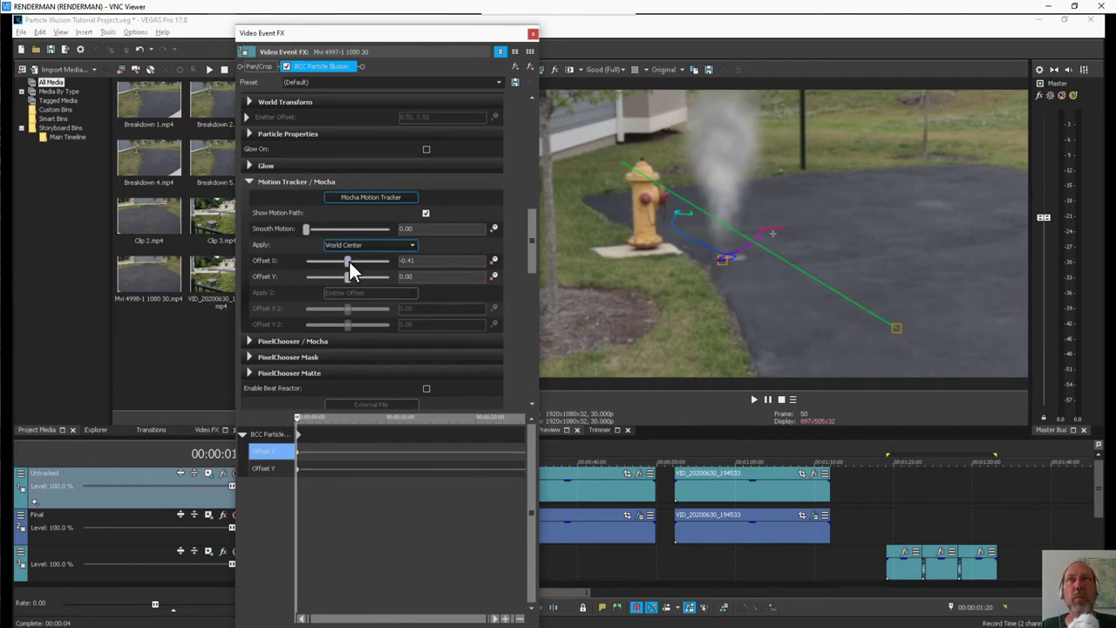
left_click_drag(349, 261, 349, 259)
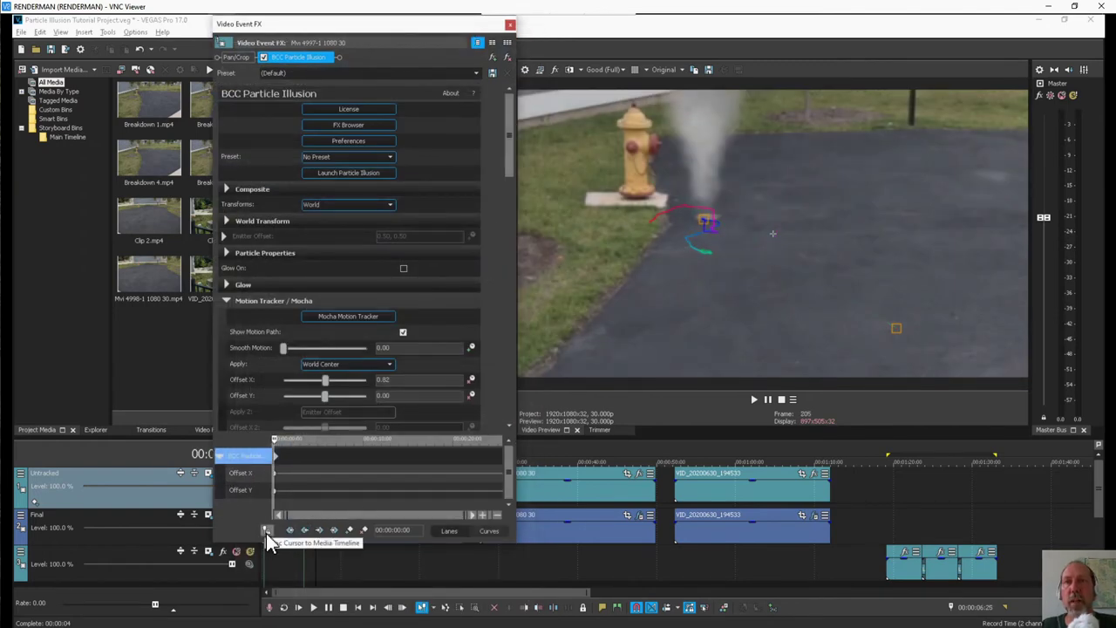
Sync the effect's keyframe cursor to the media timeline and scrub forward to 00:00:10:16
left_click(266, 531)
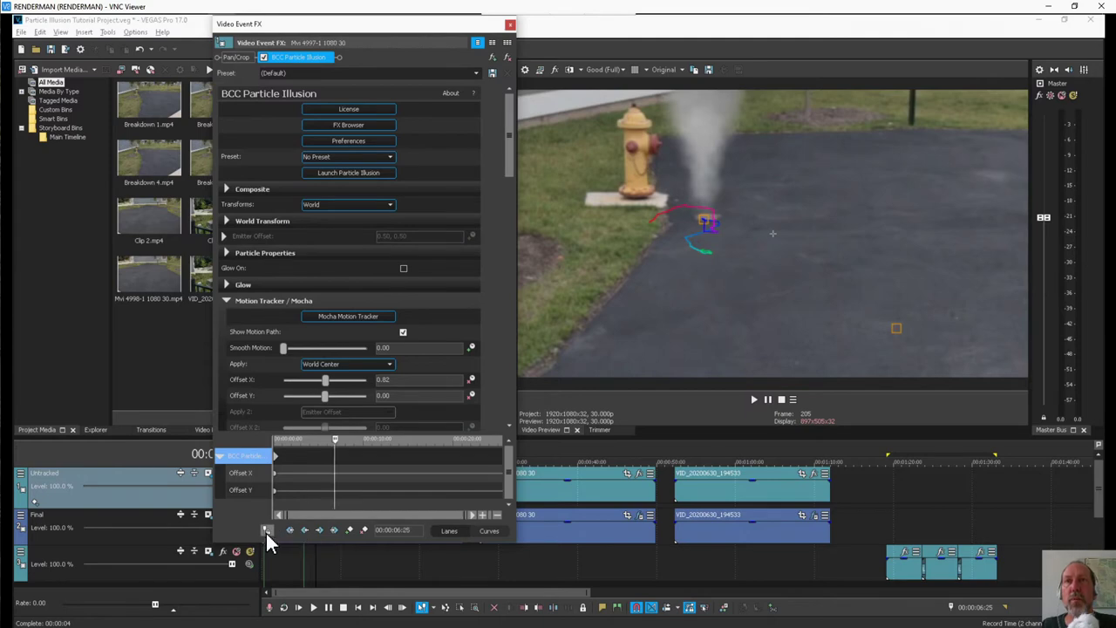
left_click(291, 459)
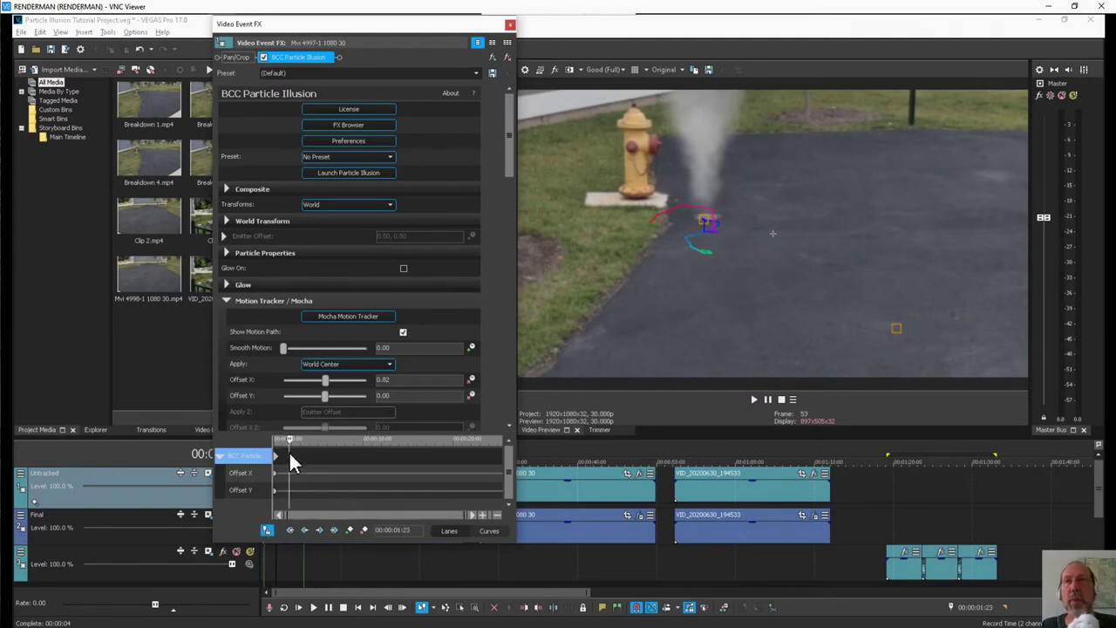
mouse_move(289, 439)
left_mouse_down()
mouse_move(384, 457)
mouse_move(368, 456)
left_mouse_up()
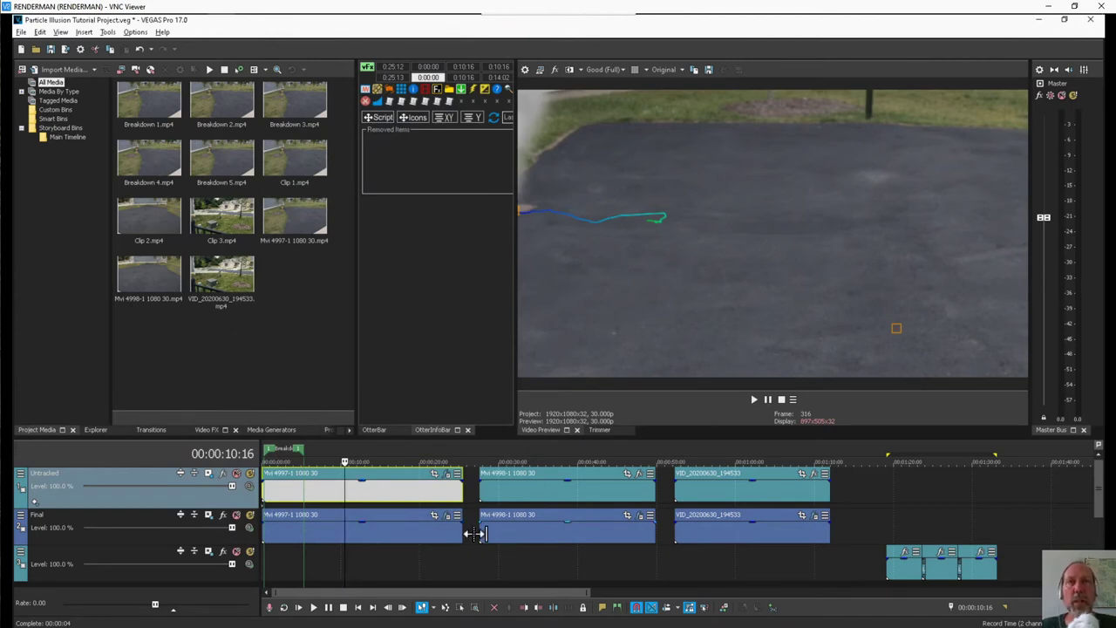
Reopen the BCC Particle Illusion settings of the first clip on the Untracked track and place the window beside the preview
left_click(446, 478)
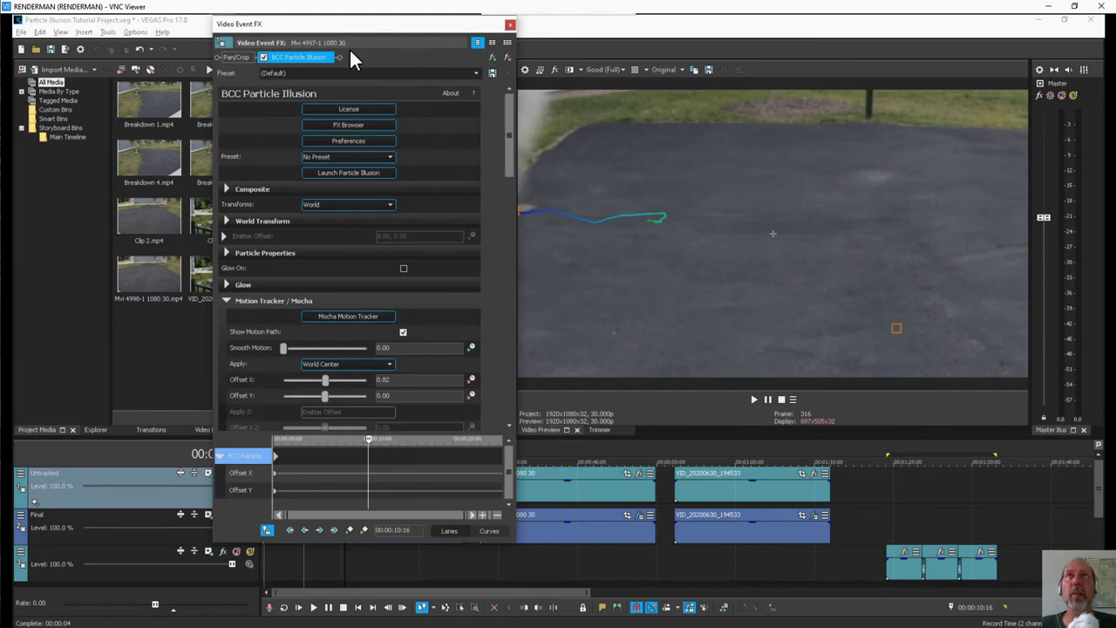
left_click_drag(427, 31, 387, 31)
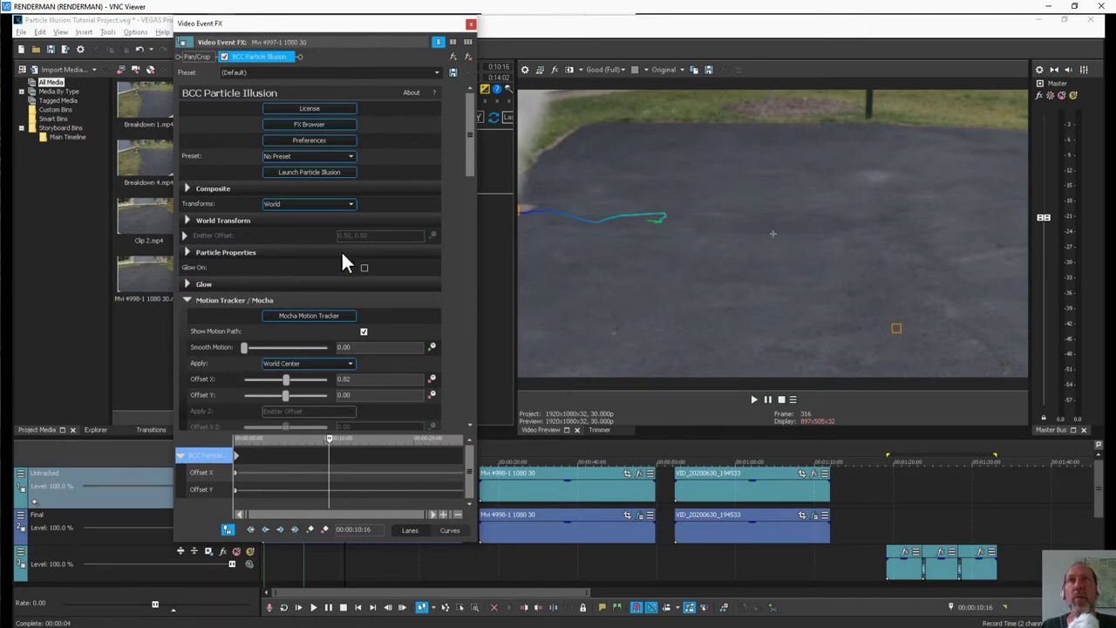
left_click(333, 176)
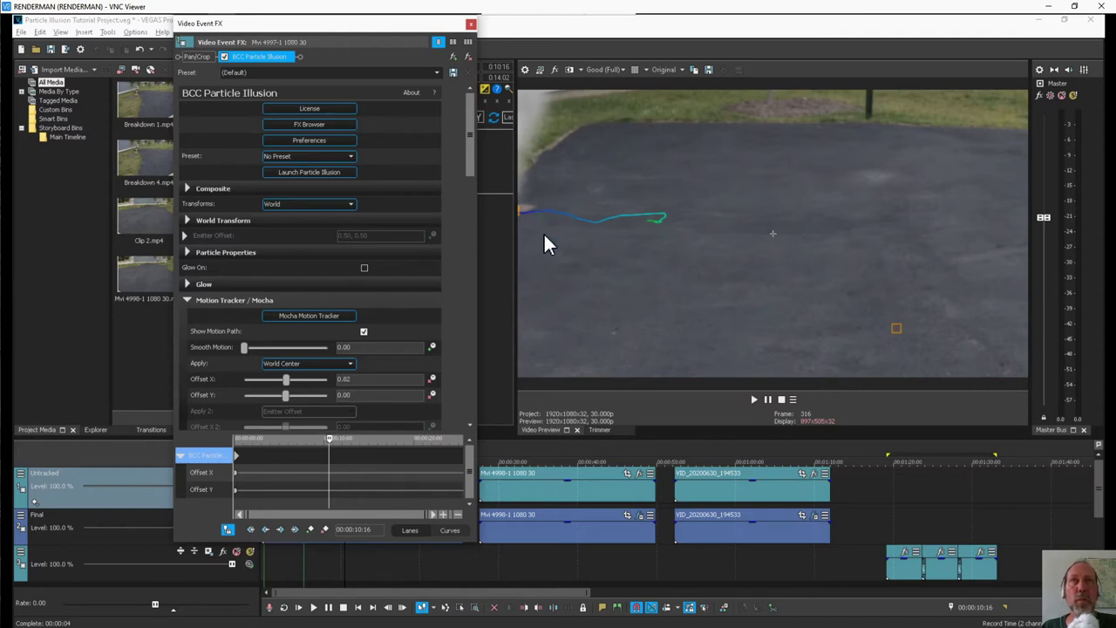
left_click_drag(378, 26, 471, 45)
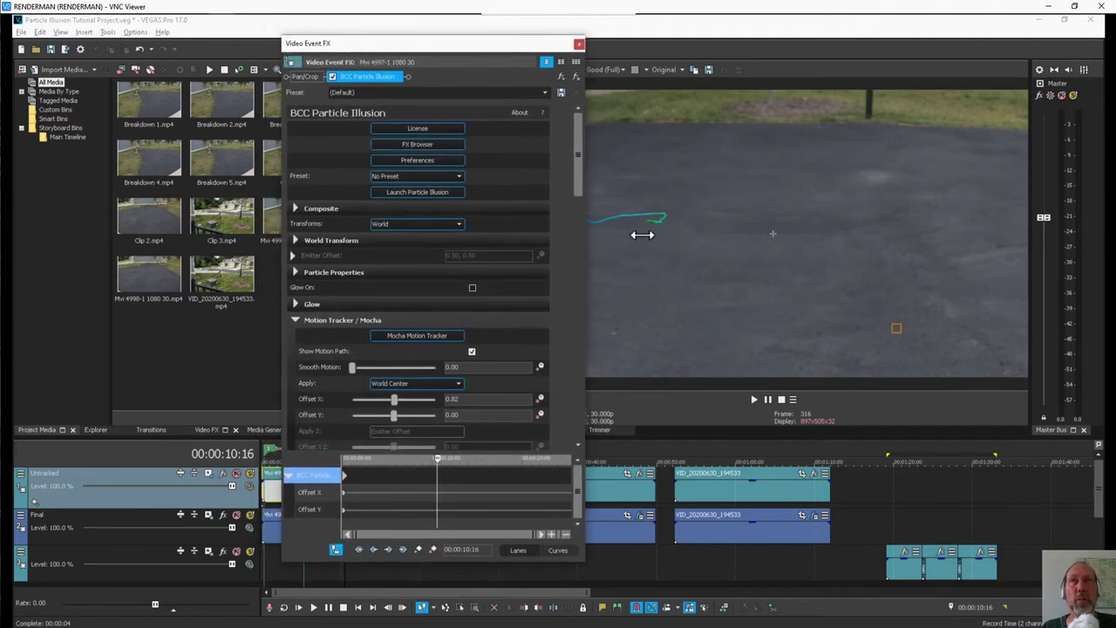
left_click_drag(475, 48, 392, 41)
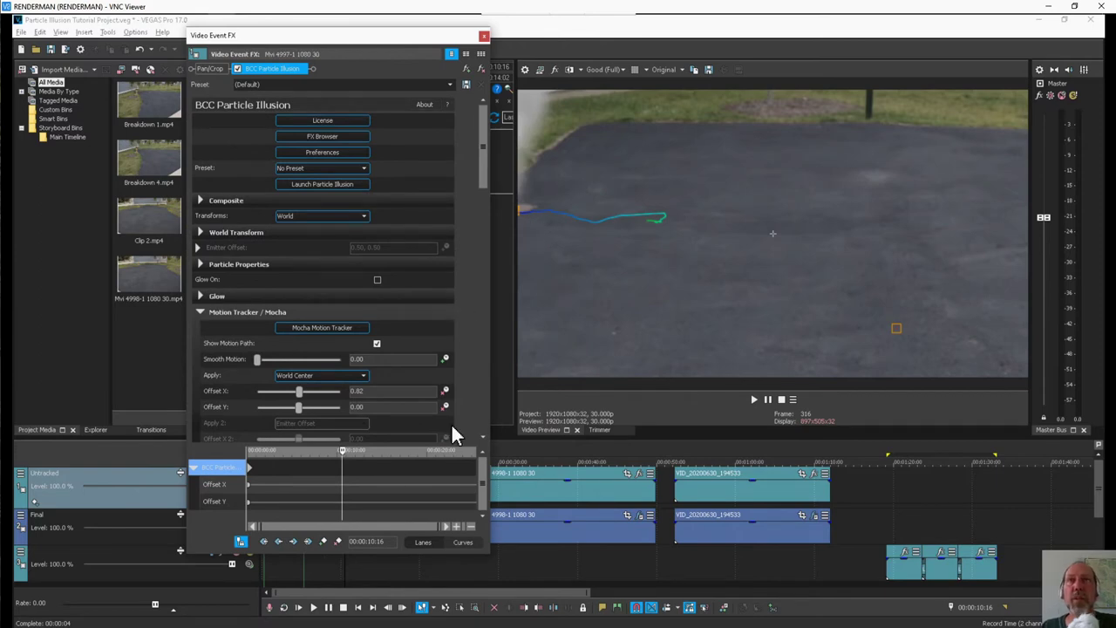
Open the clip's track in Mocha and bring up the project export as a .mocha file without saving one
left_click(347, 326)
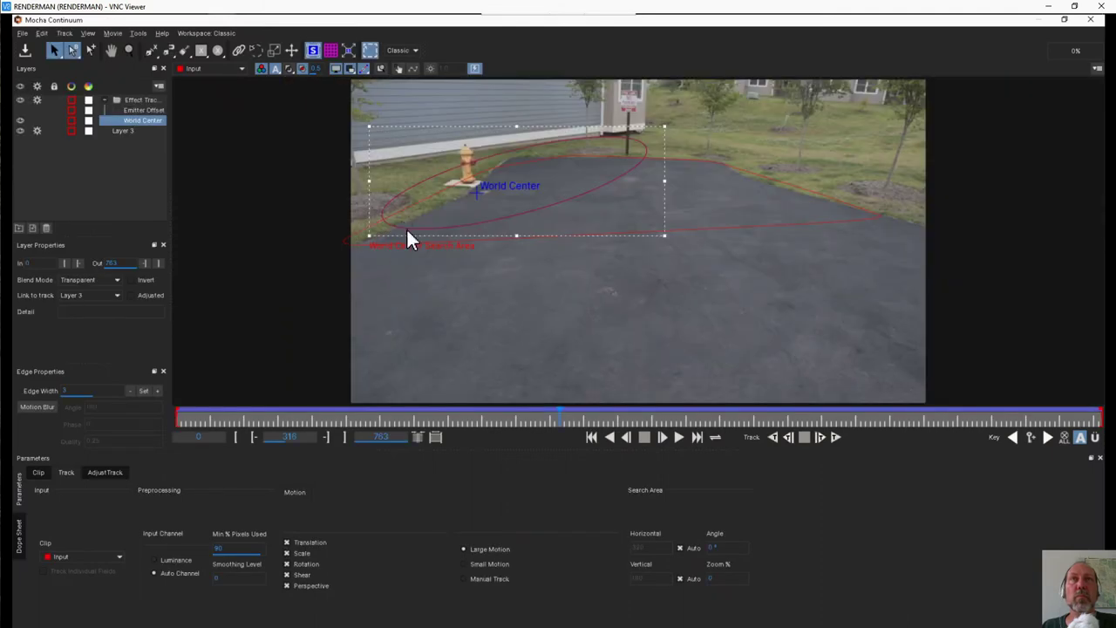
left_click(22, 33)
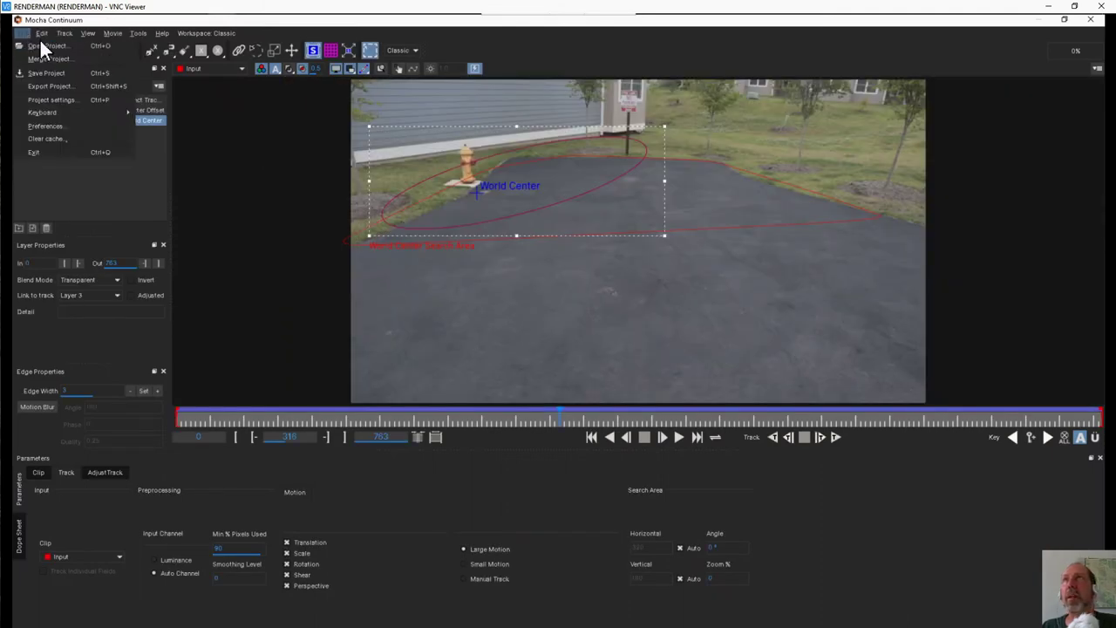
left_click(89, 94)
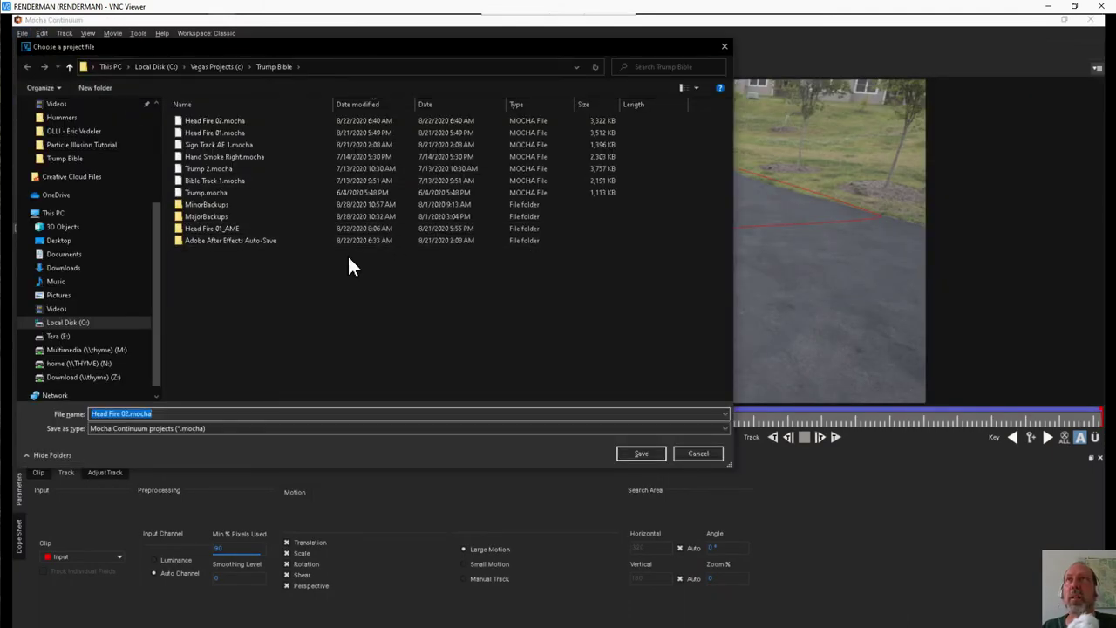
left_click(697, 454)
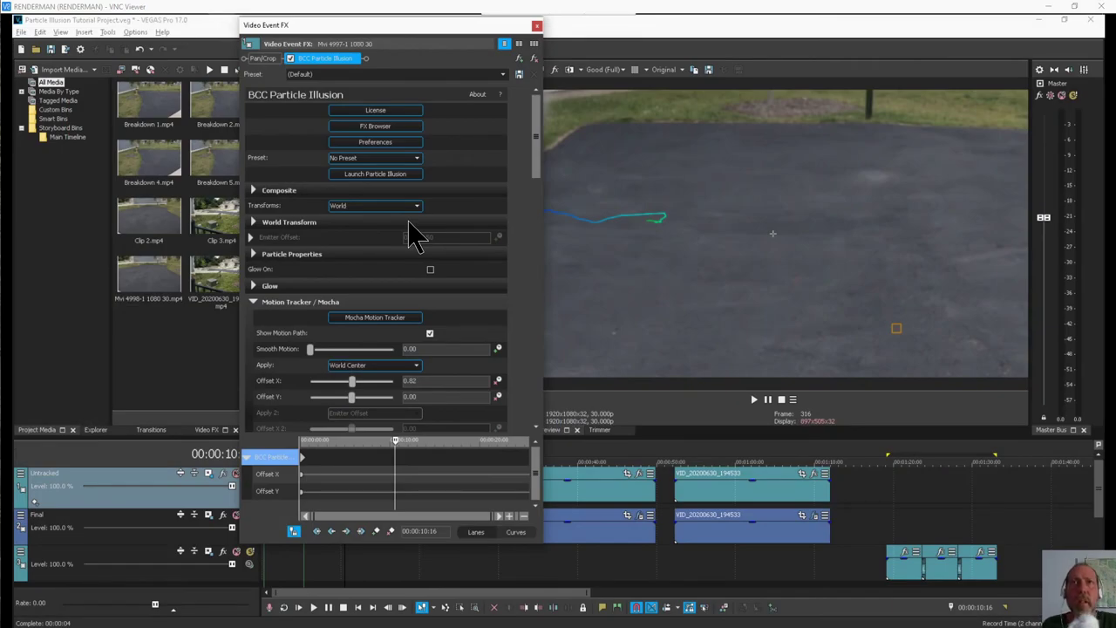
Hide the tracker's motion path and close the Particle Illusion effect settings
left_click(430, 333)
left_click(536, 26)
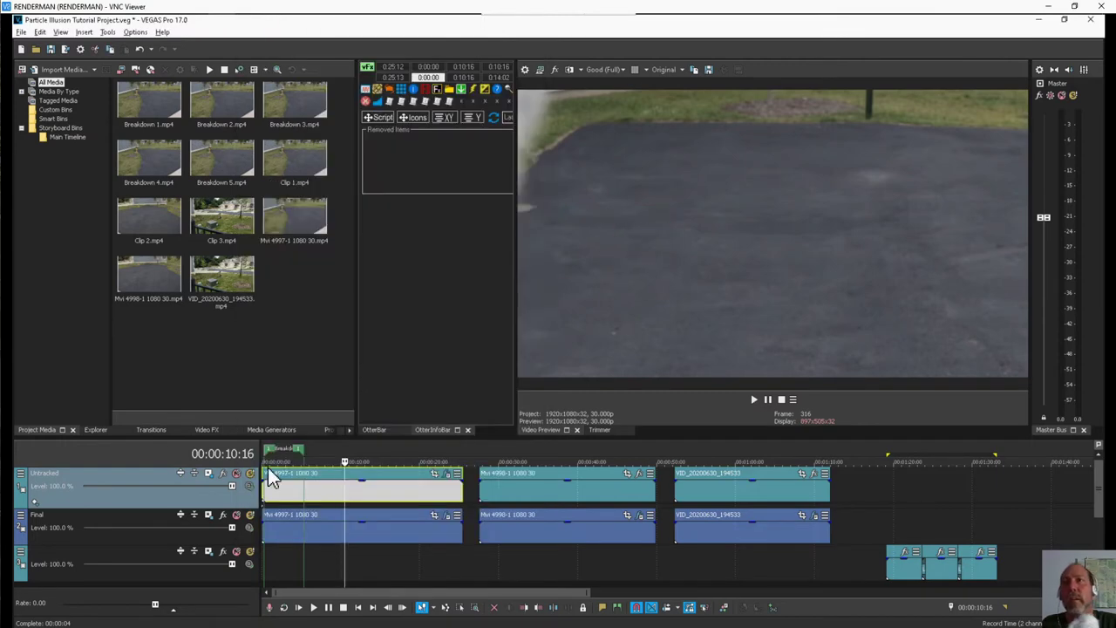
Turn off cursor sync in Track Motion and restore the Untracked track's initial keyframe to the full 1,920 × 1,080 frame
left_click(212, 472)
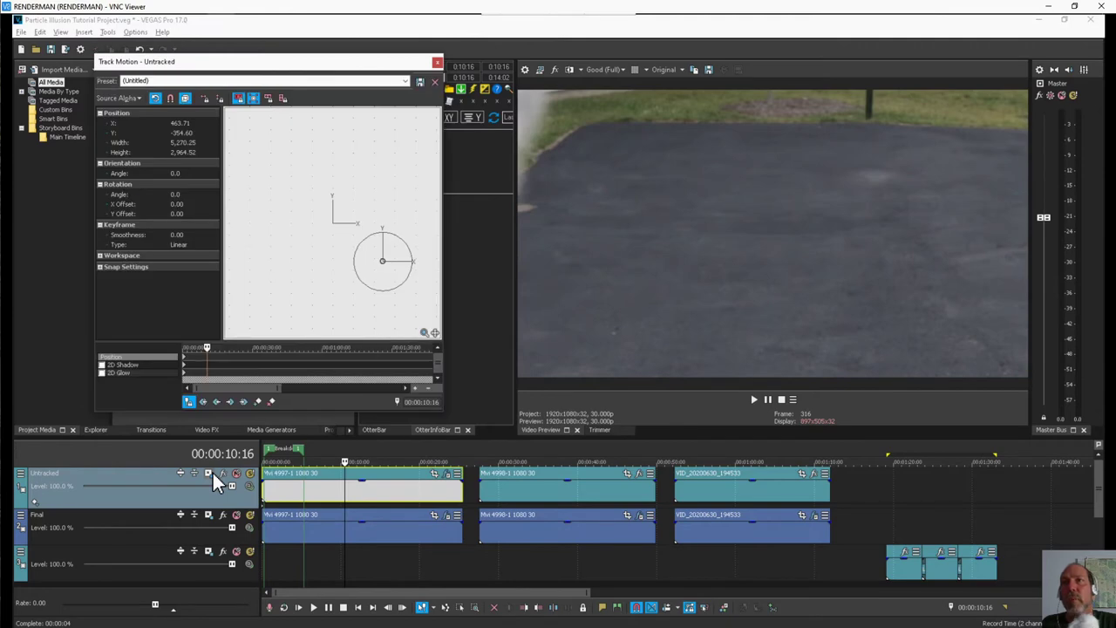
right_click(309, 262)
left_click(188, 400)
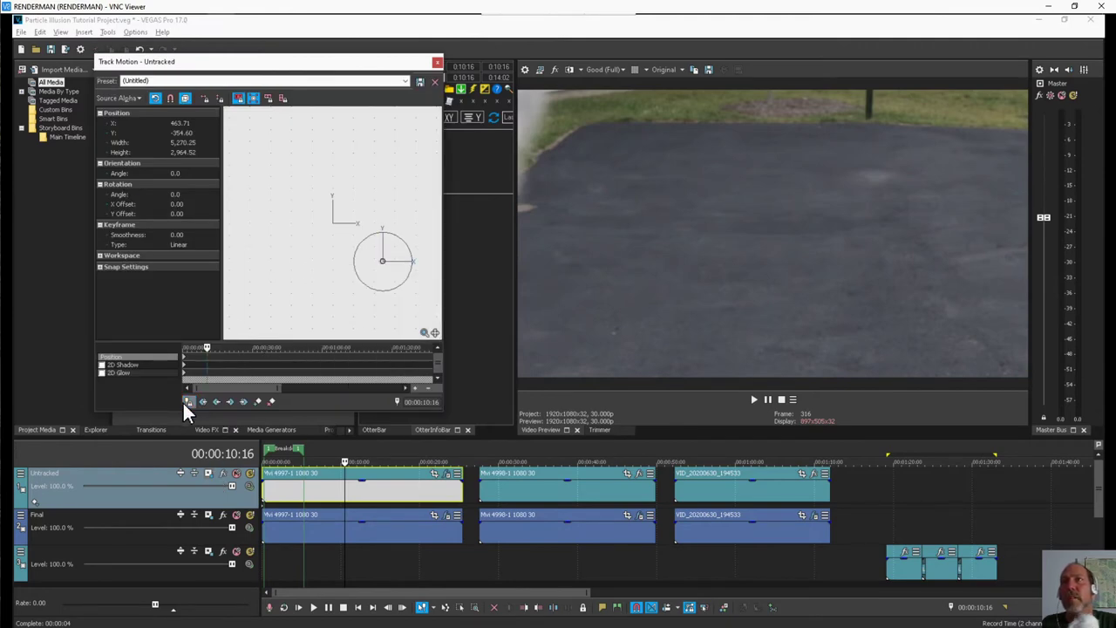
left_click(185, 355)
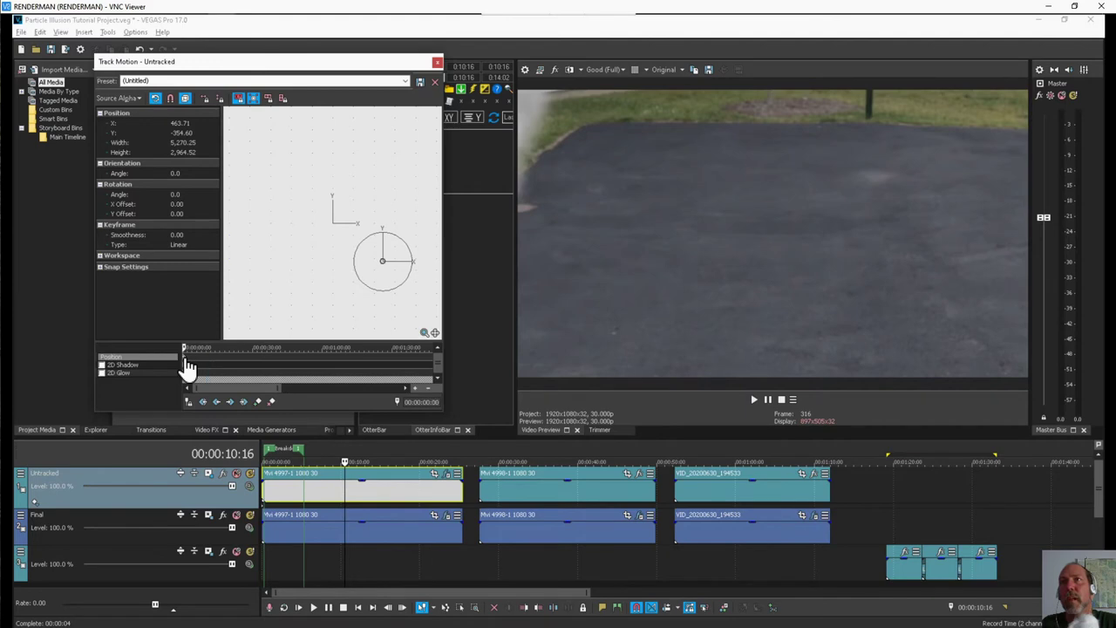
right_click(347, 255)
left_click(377, 278)
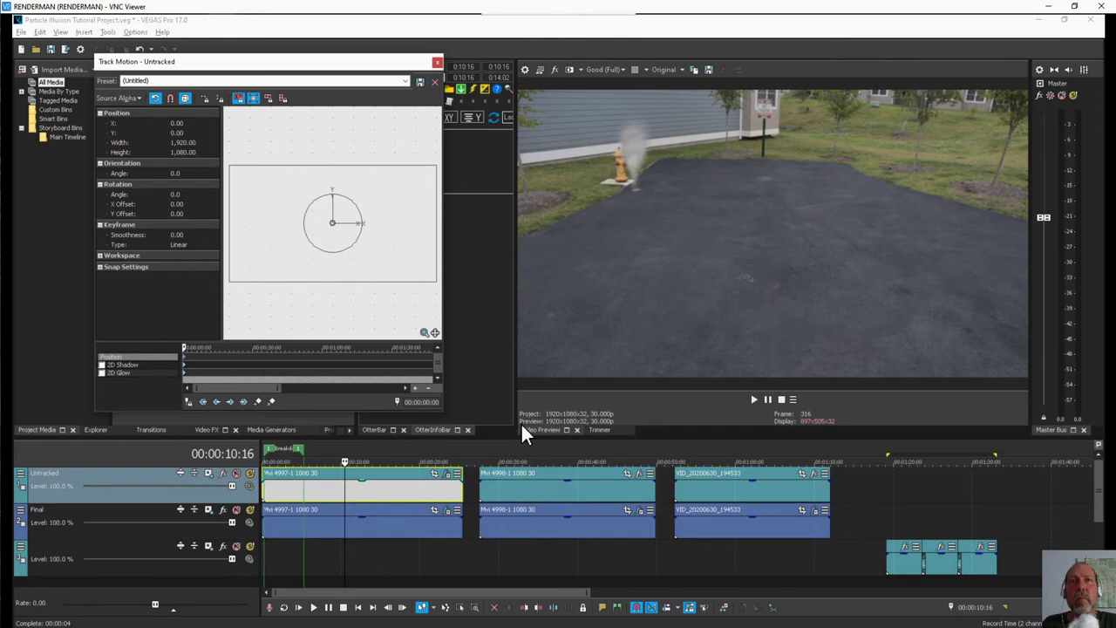
left_click(437, 62)
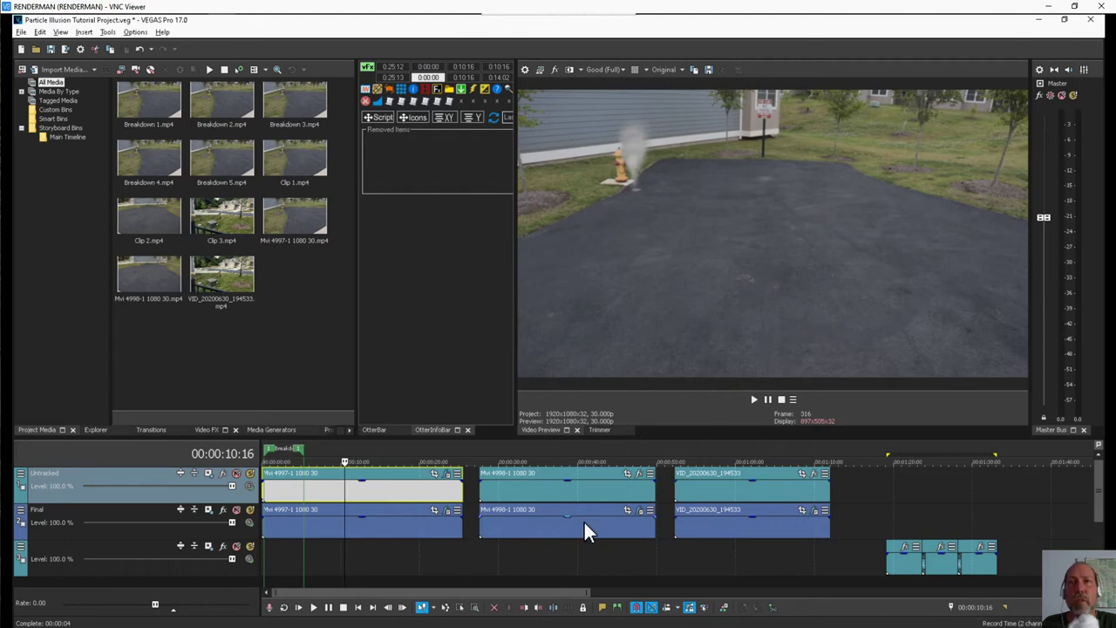
Scrub through the Mvi 4998-1 clip on the Untracked track to examine how the man walks across the driveway
left_click(485, 487)
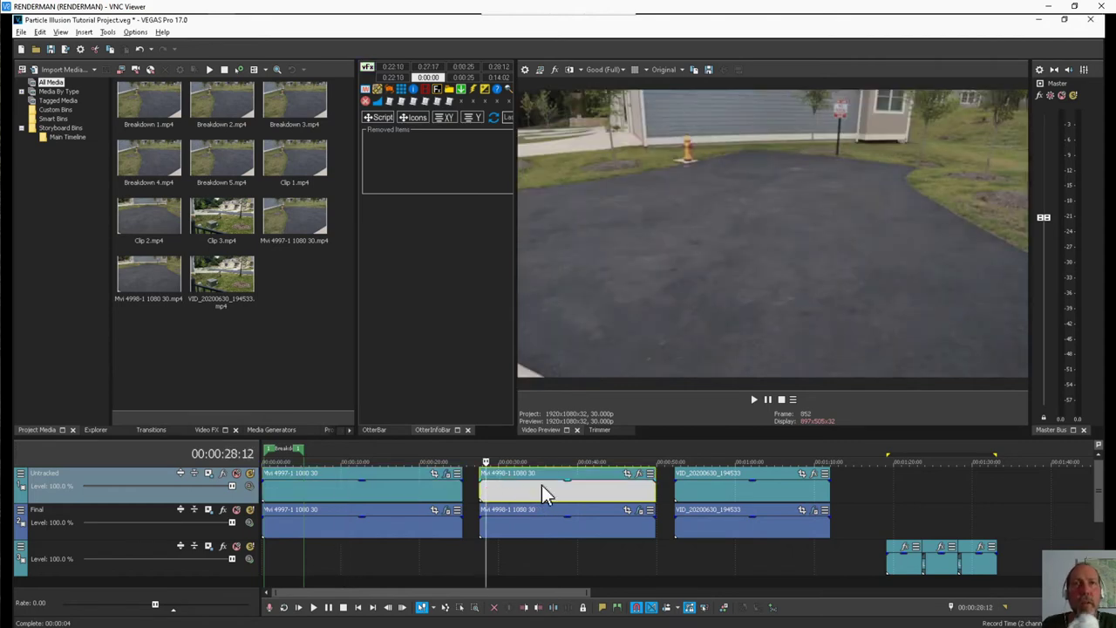
left_click(518, 490)
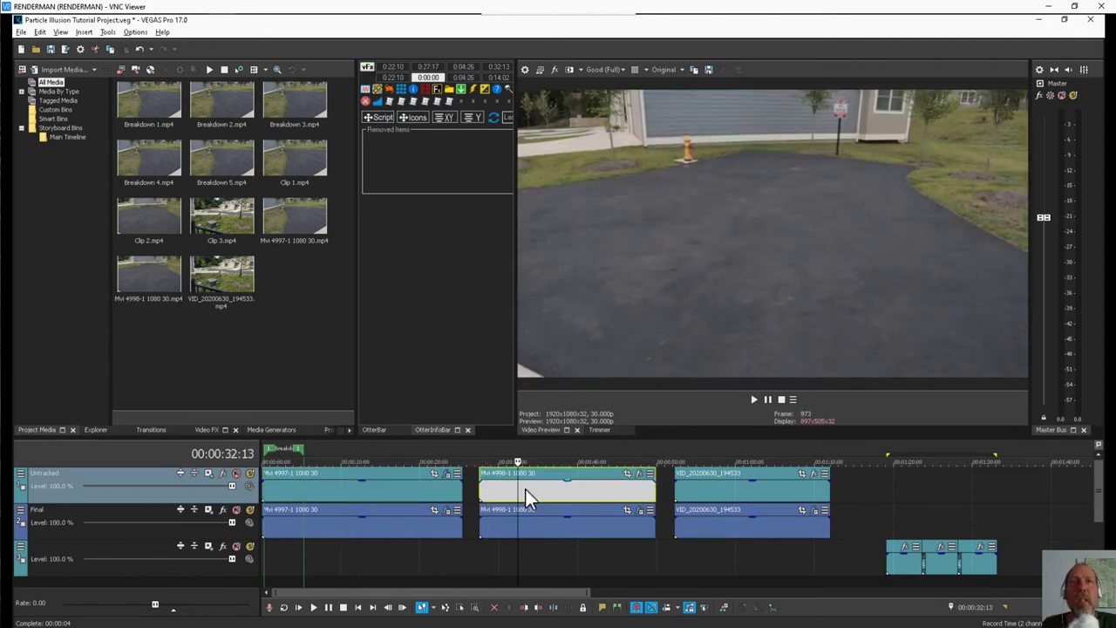
left_click(534, 488)
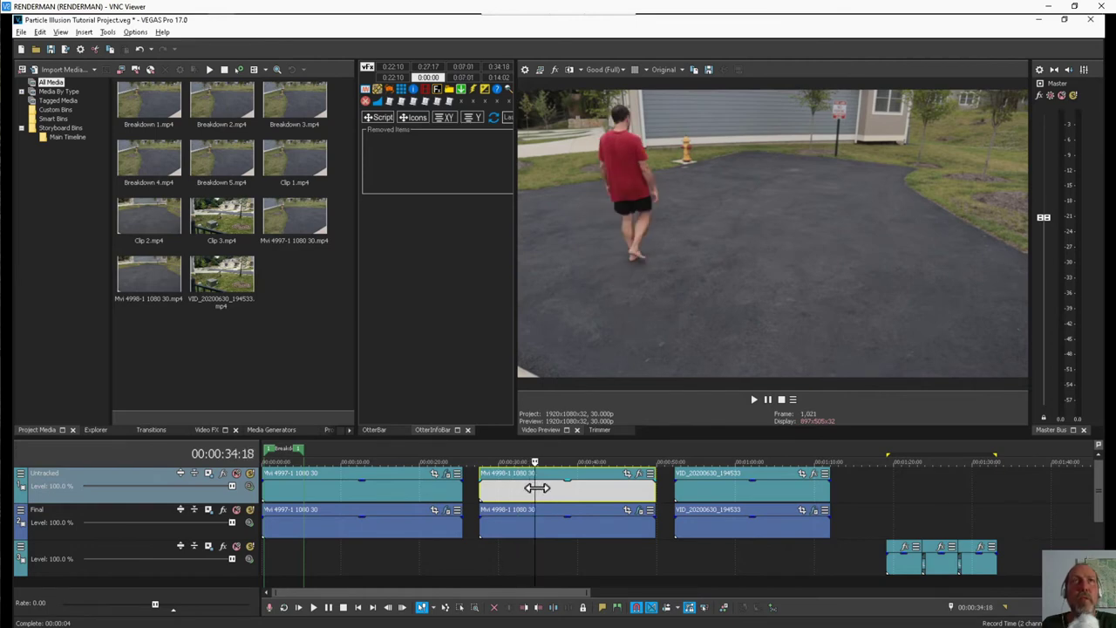
left_click(546, 486)
left_click(558, 488)
left_click(566, 488)
left_click(568, 490)
left_click(573, 491)
left_click(578, 493)
left_click(586, 493)
left_click(589, 494)
left_click(593, 492)
left_click(598, 491)
left_click(600, 493)
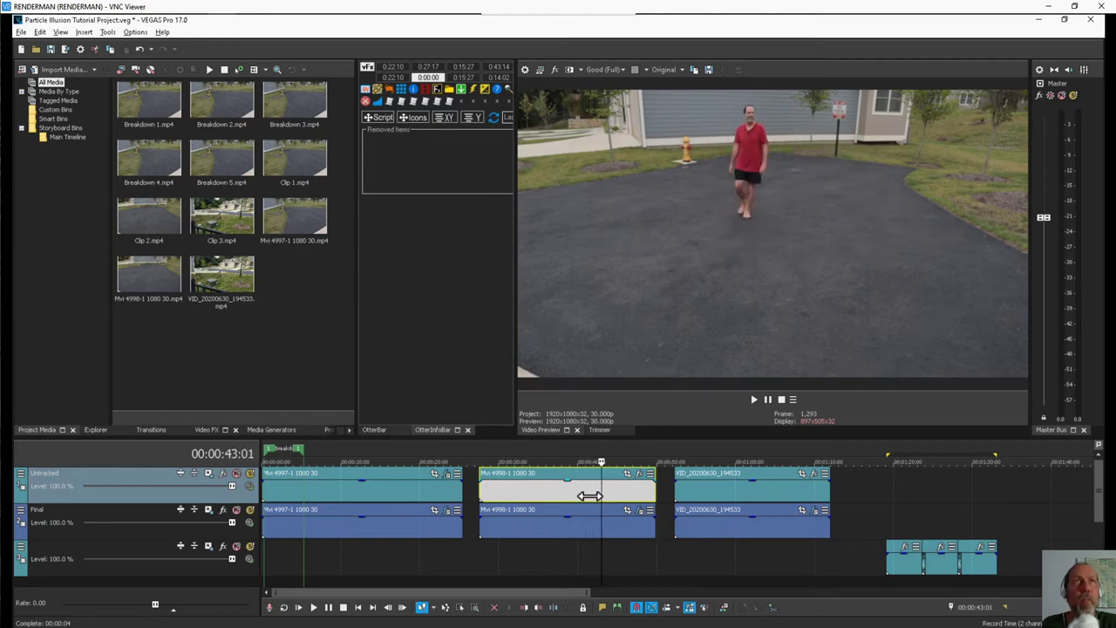
left_click(581, 493)
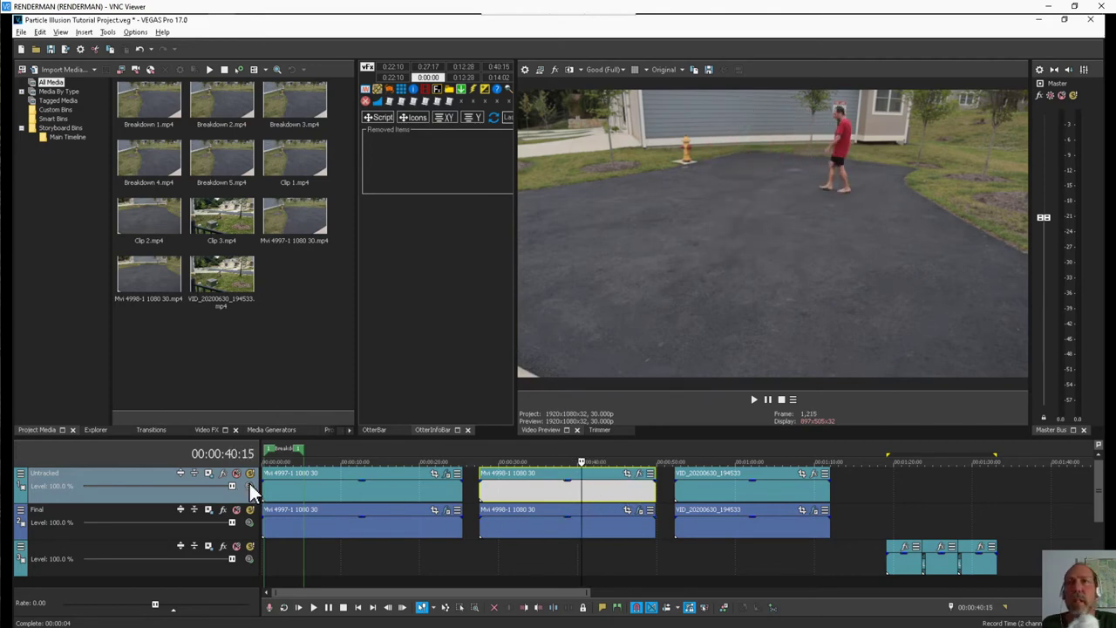
Place the Final track above Untracked to preview the finished head effect on the second clip, and restore the track order
left_click_drag(235, 476, 240, 512)
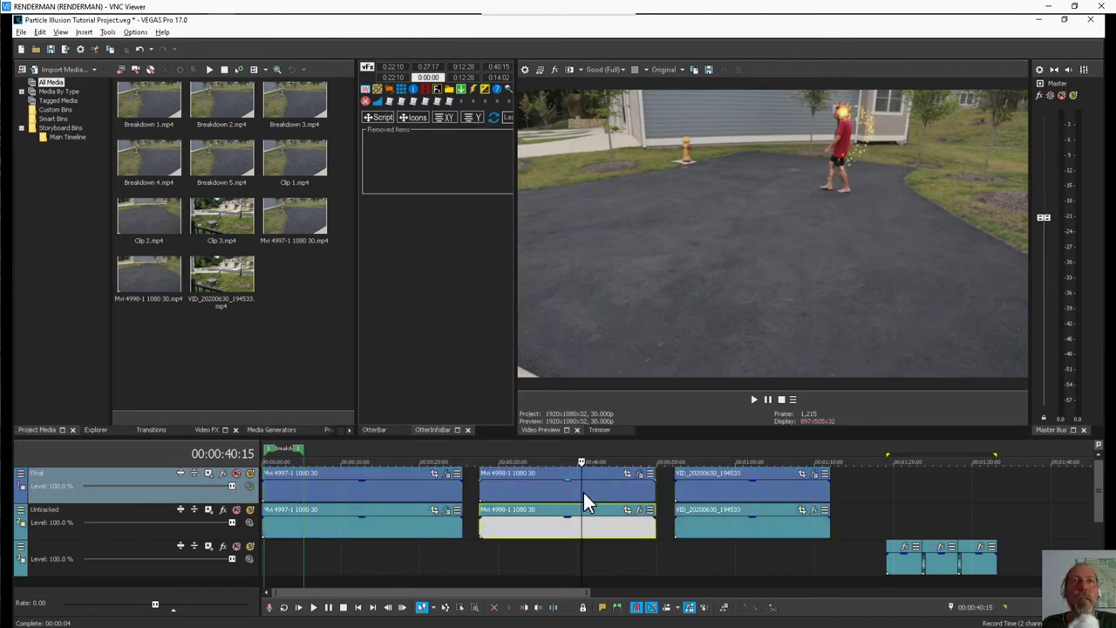
left_click_drag(579, 493, 623, 490)
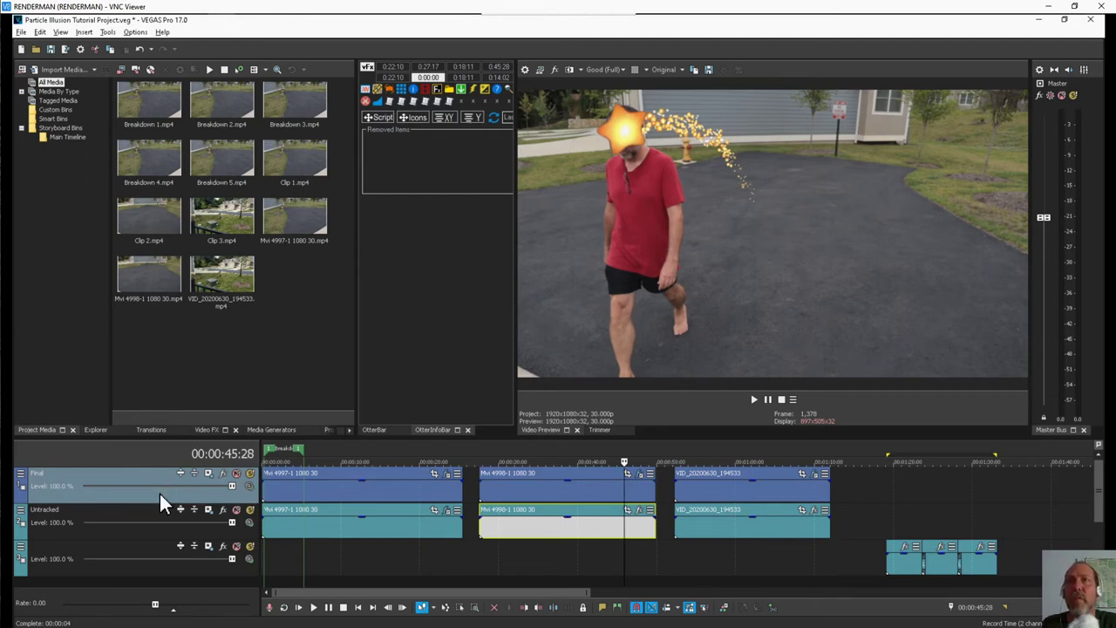
left_click_drag(159, 481, 162, 528)
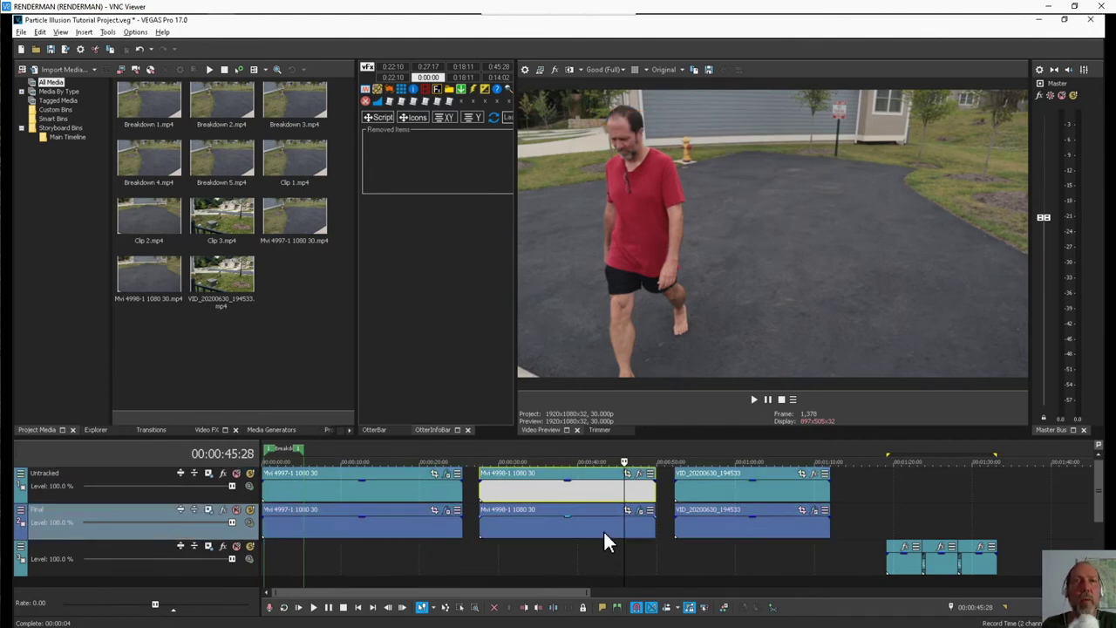
Add the BCC Particle Illusion effect to the Mvi 4998-1 clip on the Untracked track and set its Transforms to Emitter
left_click(640, 476)
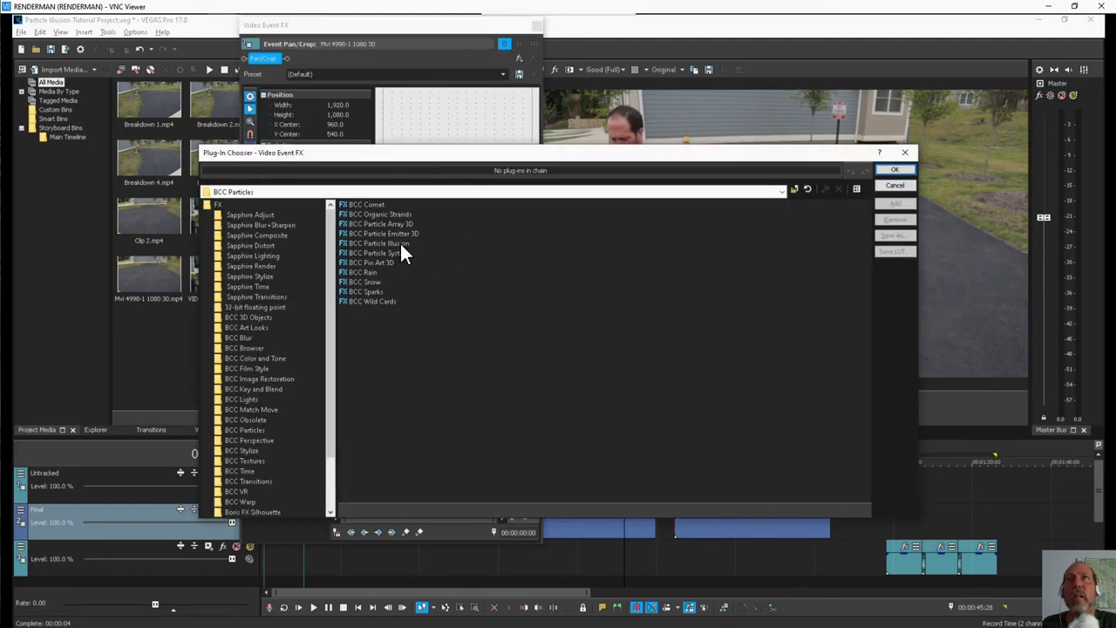
double_click(400, 244)
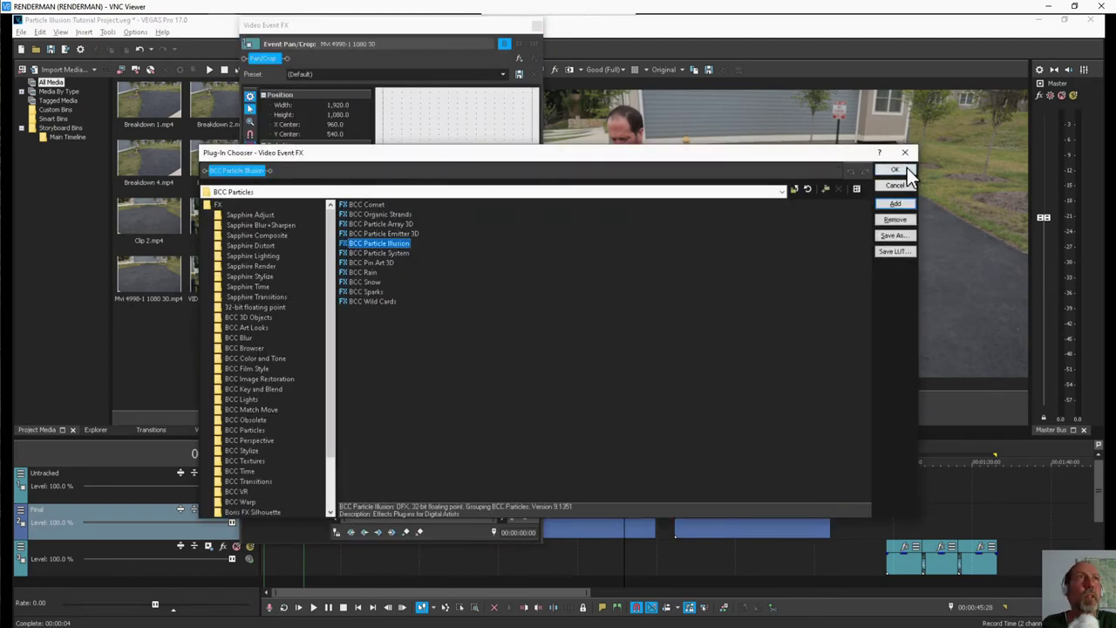
left_click(907, 168)
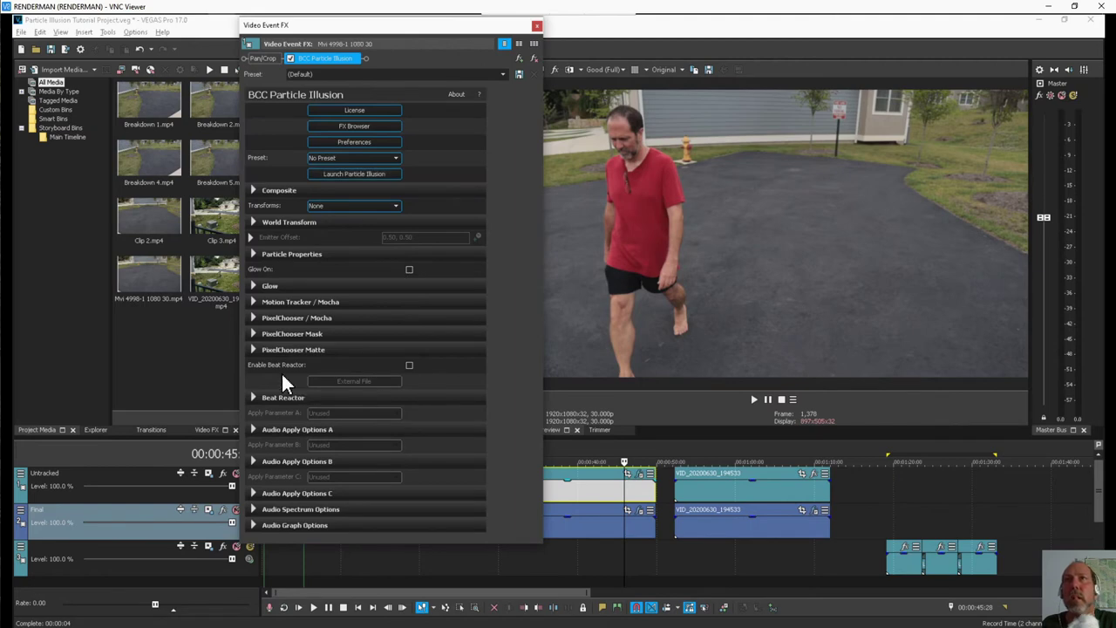
left_click(351, 205)
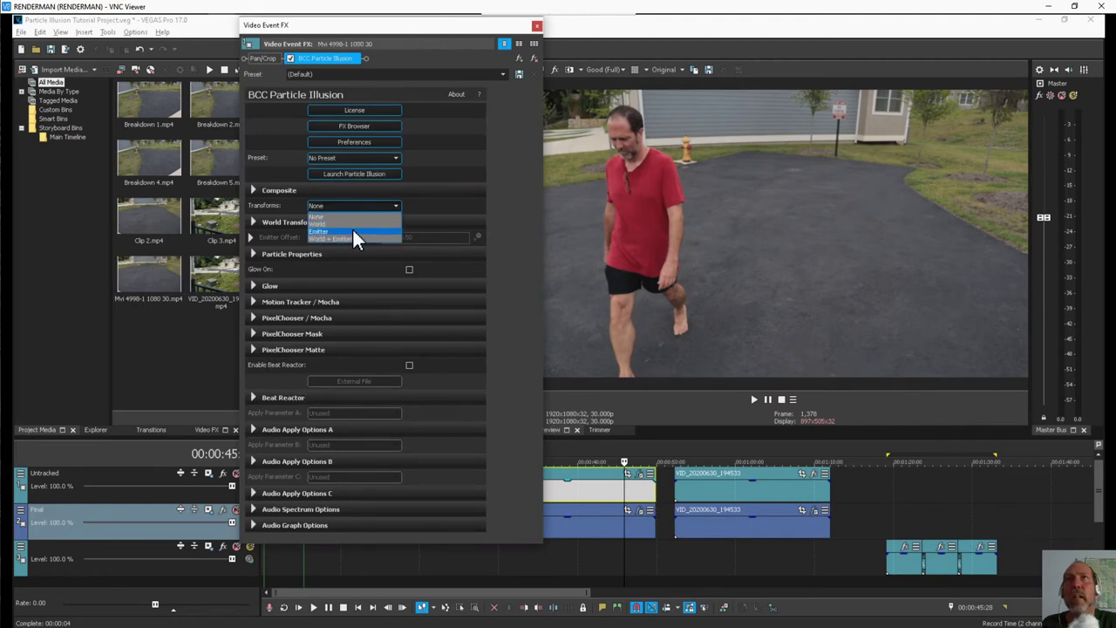
left_click(352, 227)
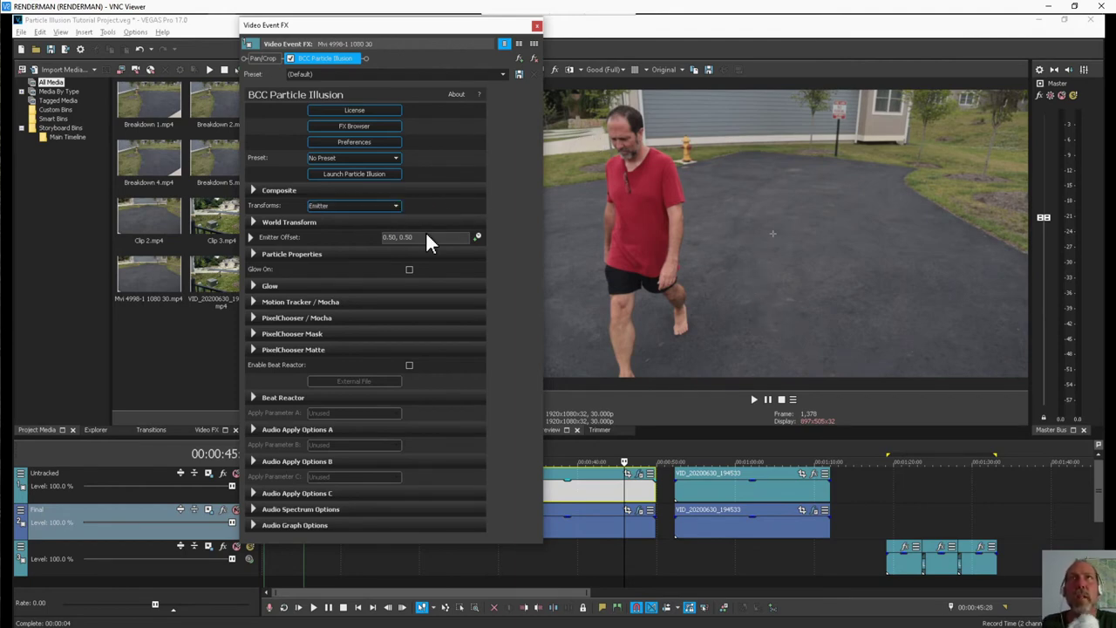
Open the effect's Mocha motion tracker and place the Emitter Offset point and its enlarged search area over the man's head at frame 120
left_click(254, 302)
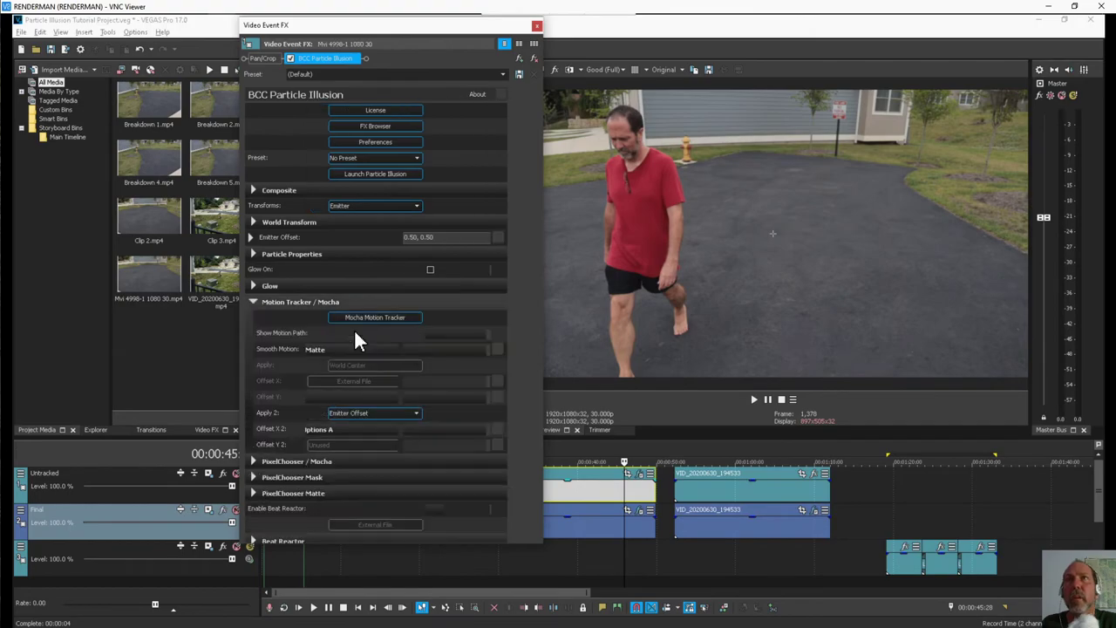
left_click(365, 318)
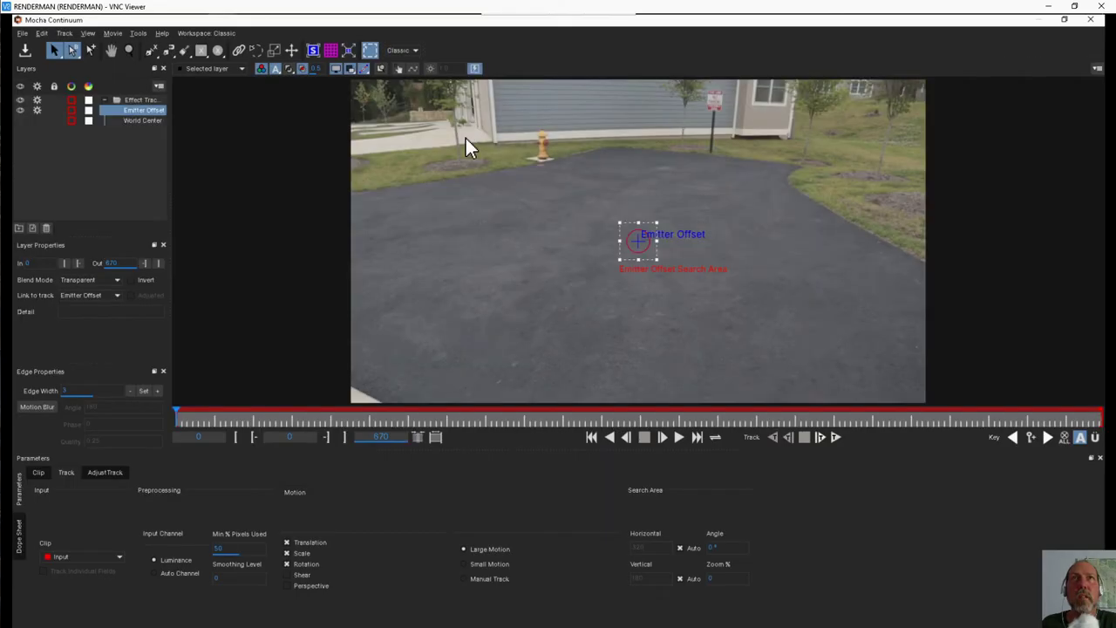
left_click_drag(185, 415, 342, 415)
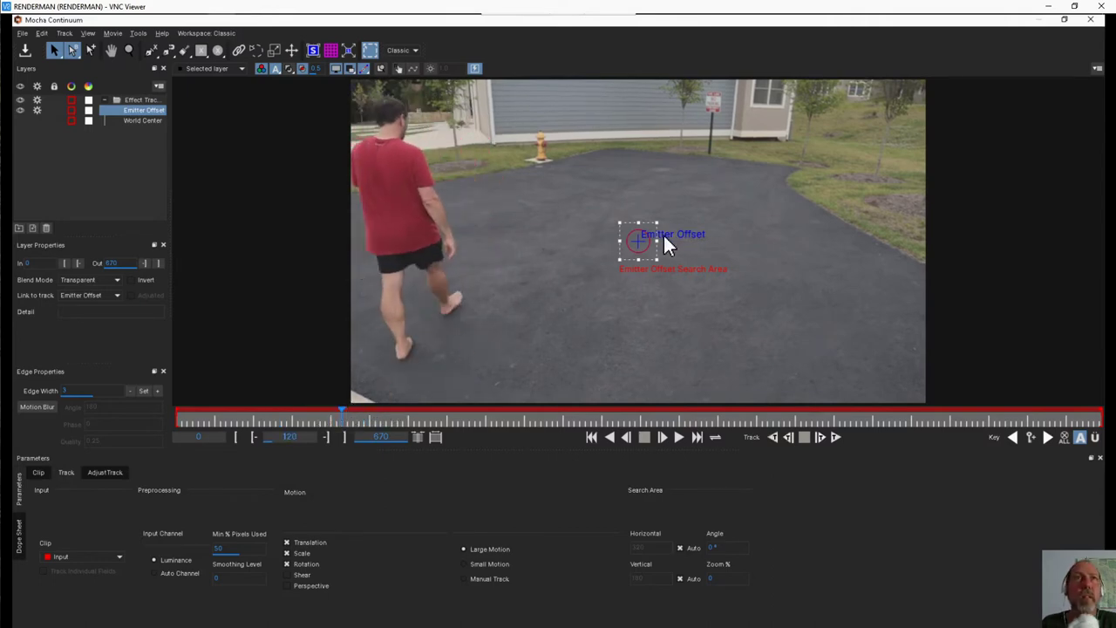
left_click_drag(628, 242, 386, 109)
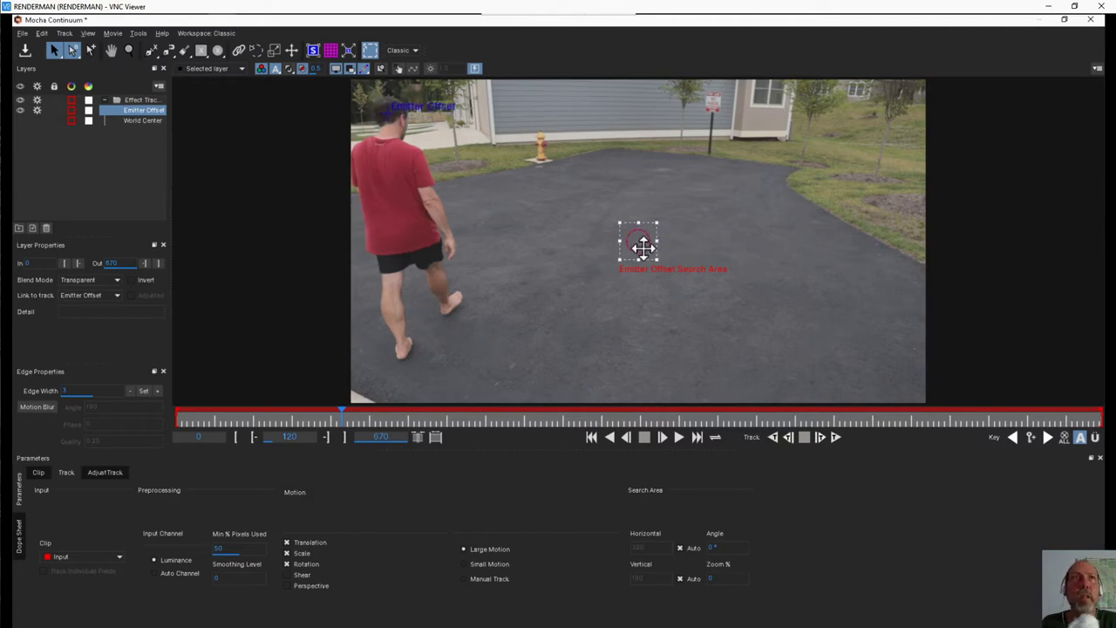
left_click_drag(639, 246, 417, 148)
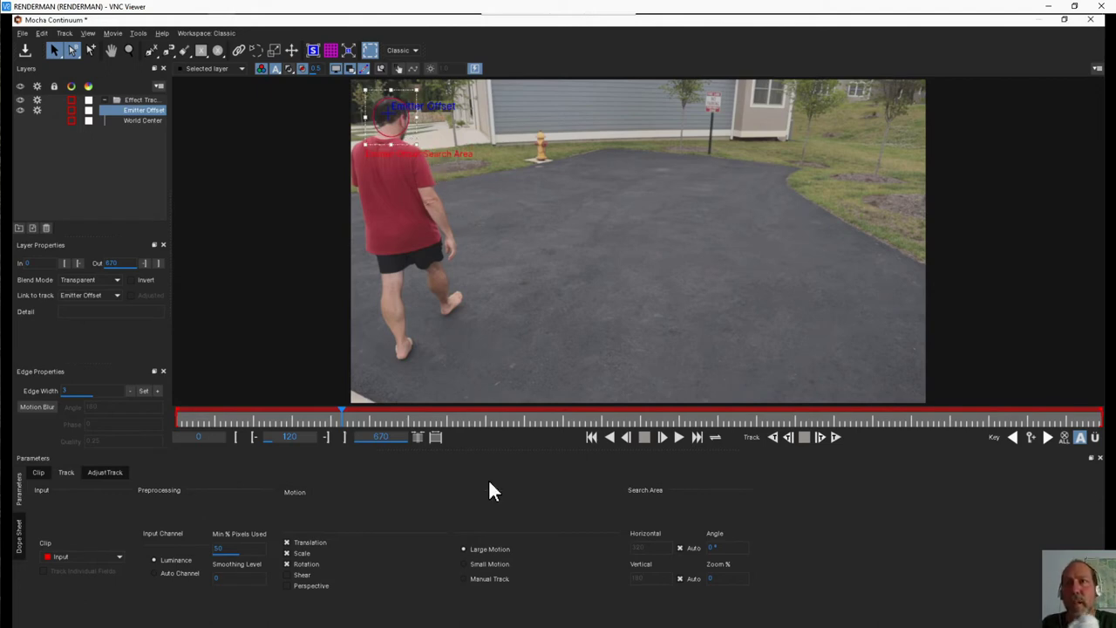
Set the tracker's Min % Pixels Used to 90 and exclude rotation from the tracked motion
left_click(224, 548)
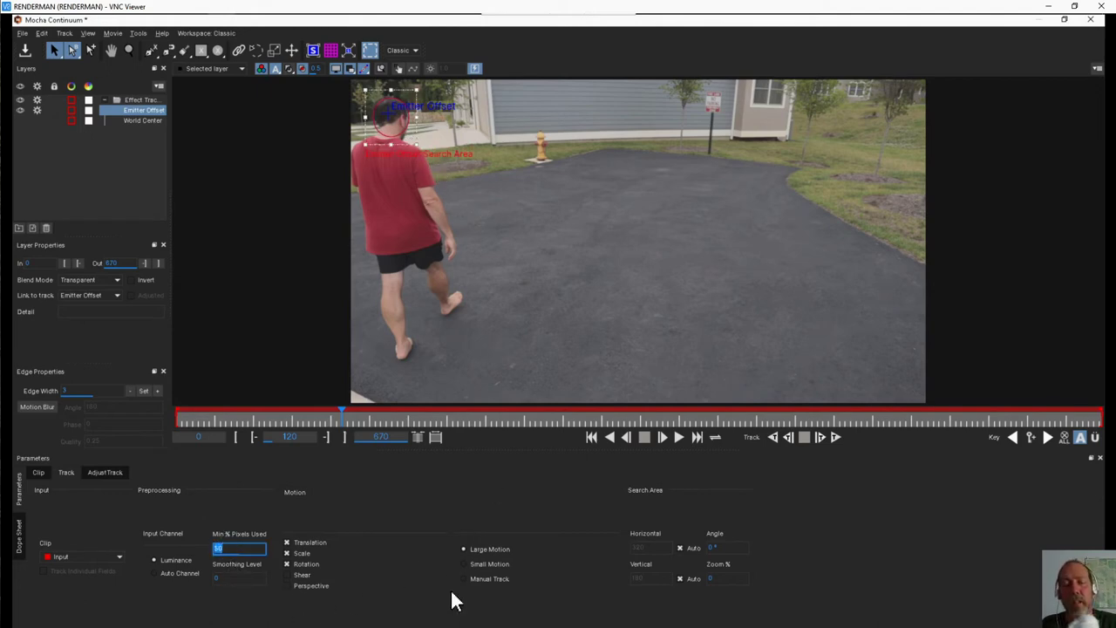
type("5")
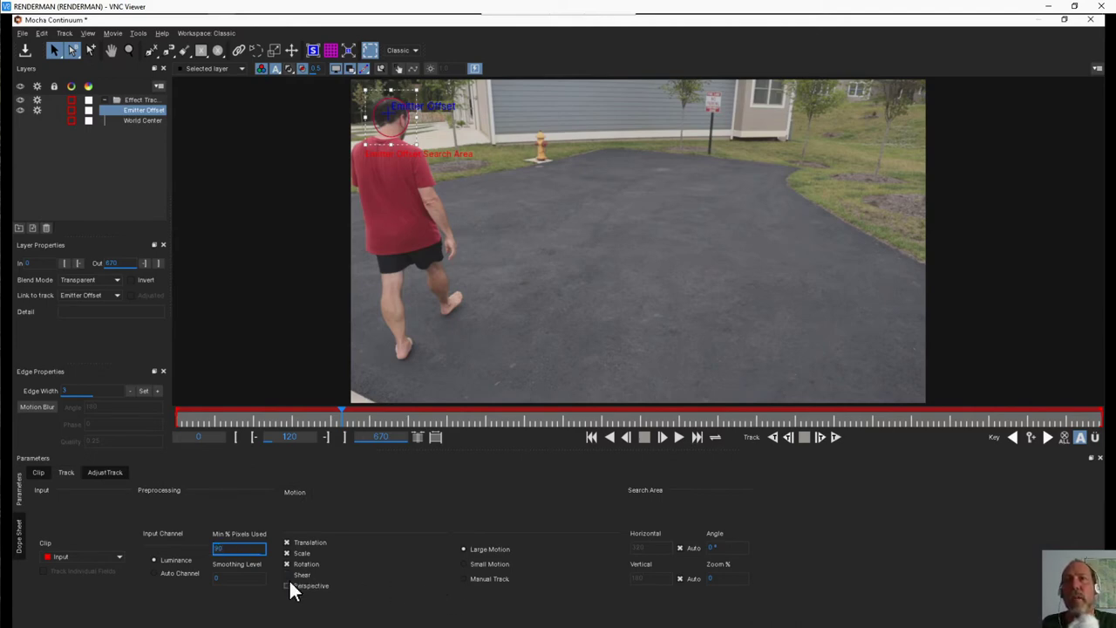
key("Return")
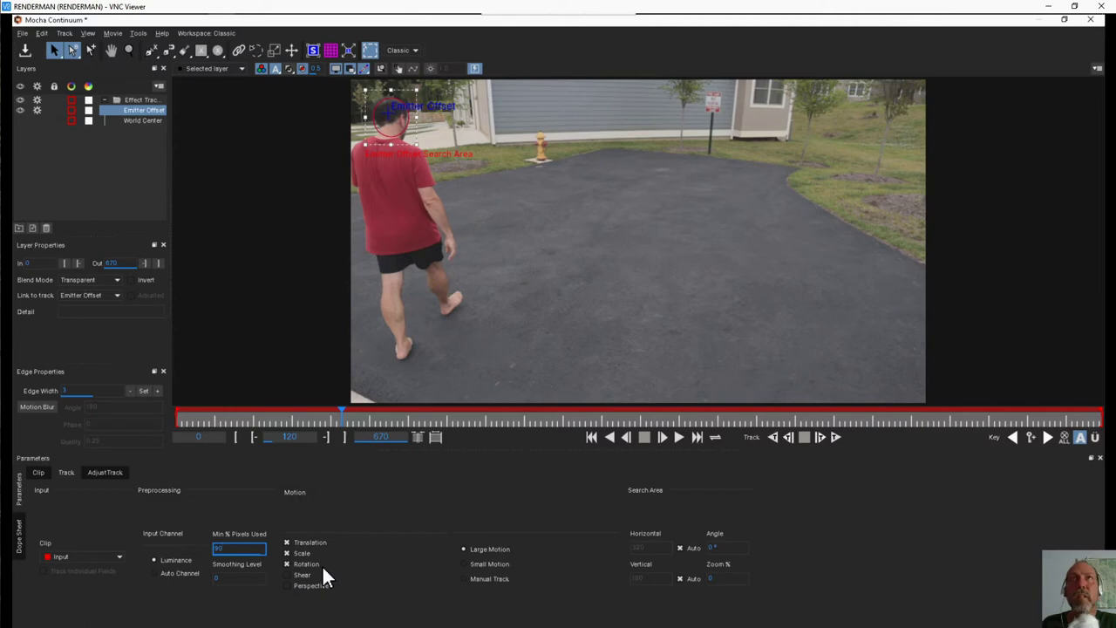
left_click(288, 564)
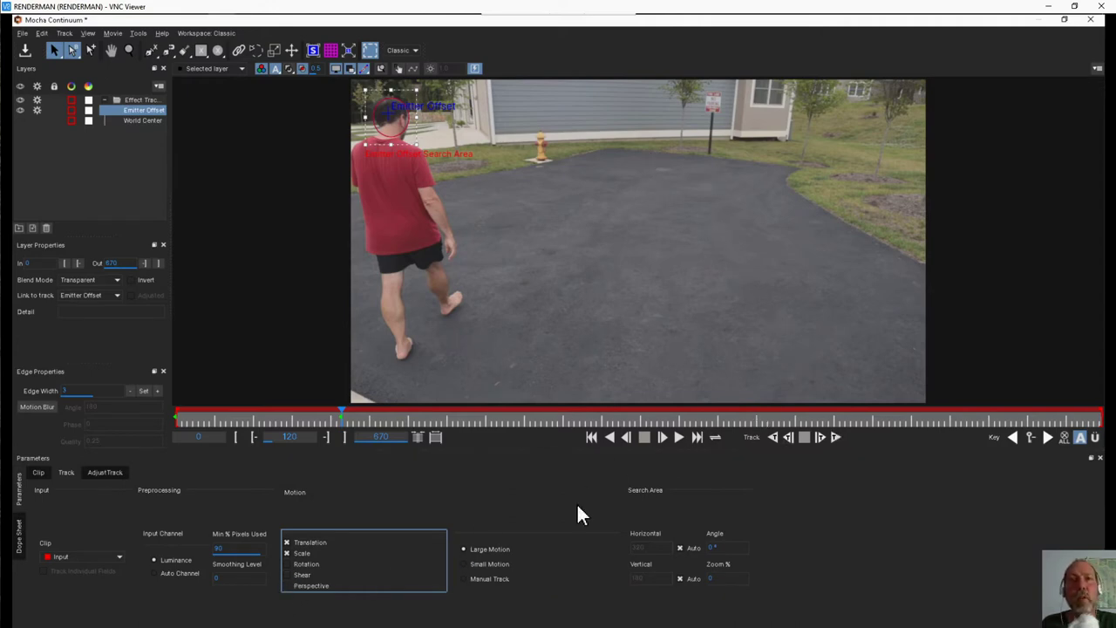
Track the Emitter Offset layer forward to frame 326 and refit its search area around the man's head
left_click(836, 436)
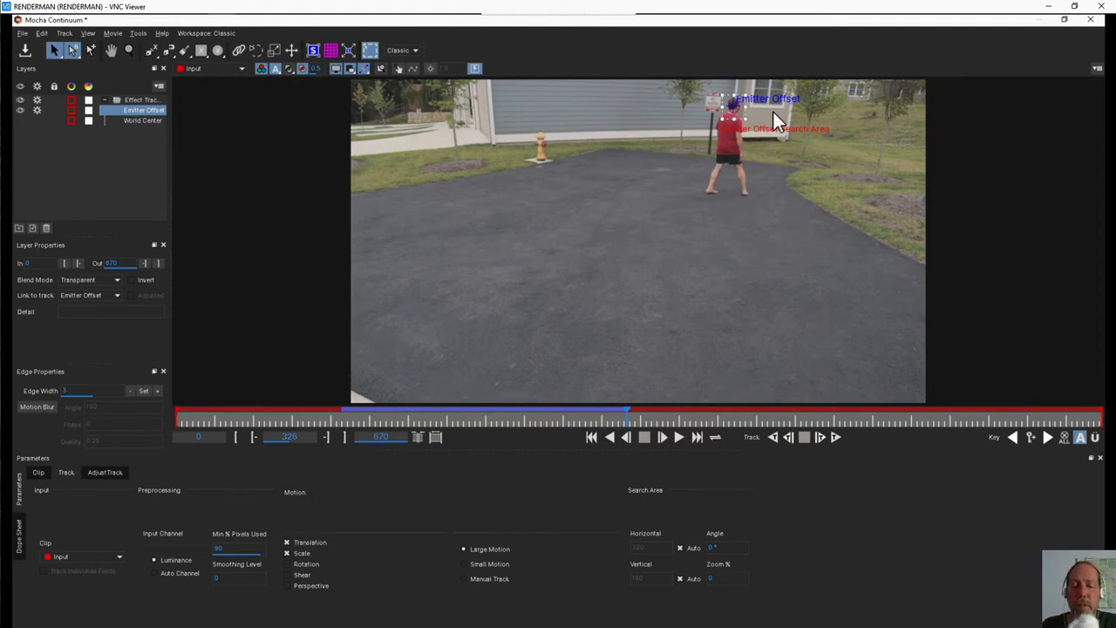
key("x")
left_click_drag(784, 113, 741, 209)
key("z")
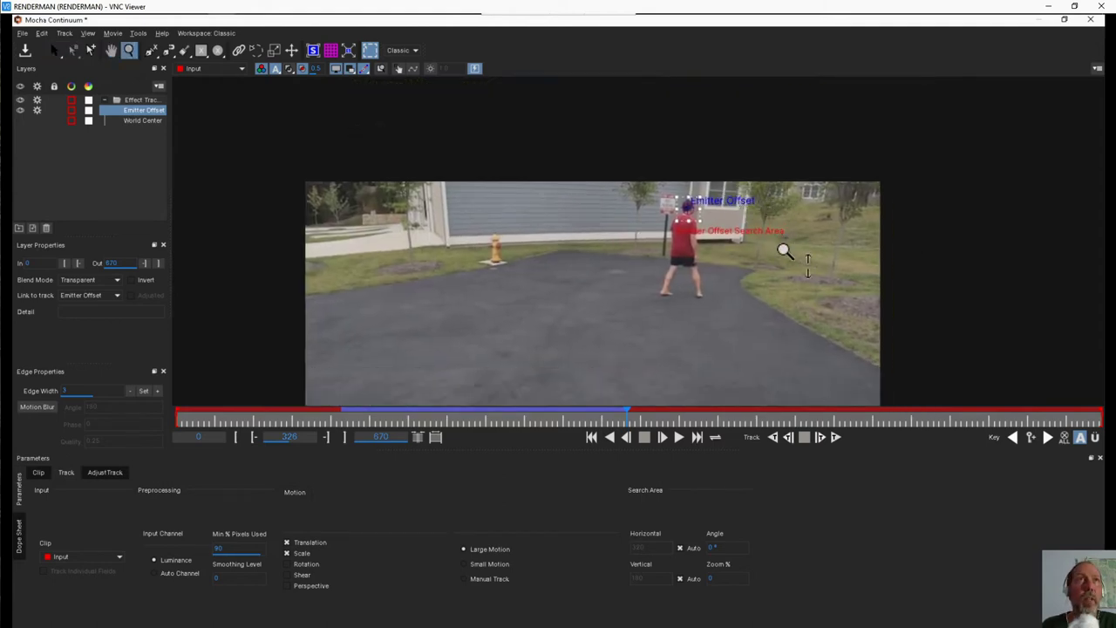
left_click(777, 338)
key("x")
left_click_drag(725, 135, 751, 187)
key("z")
key("s")
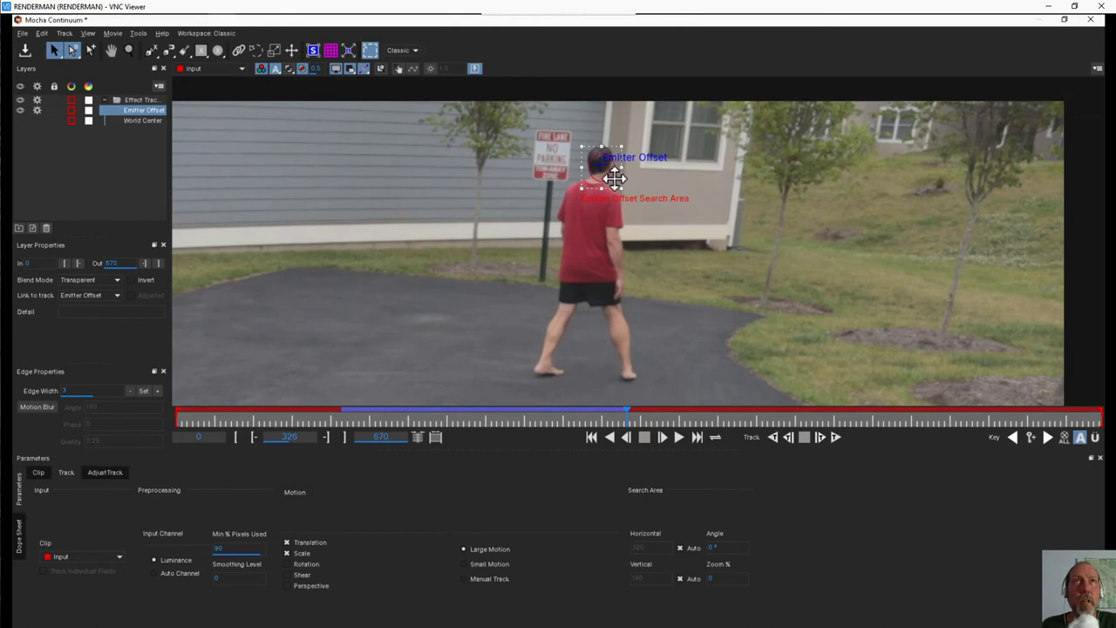
mouse_move(610, 179)
left_mouse_down()
mouse_move(608, 168)
mouse_move(621, 192)
left_mouse_up()
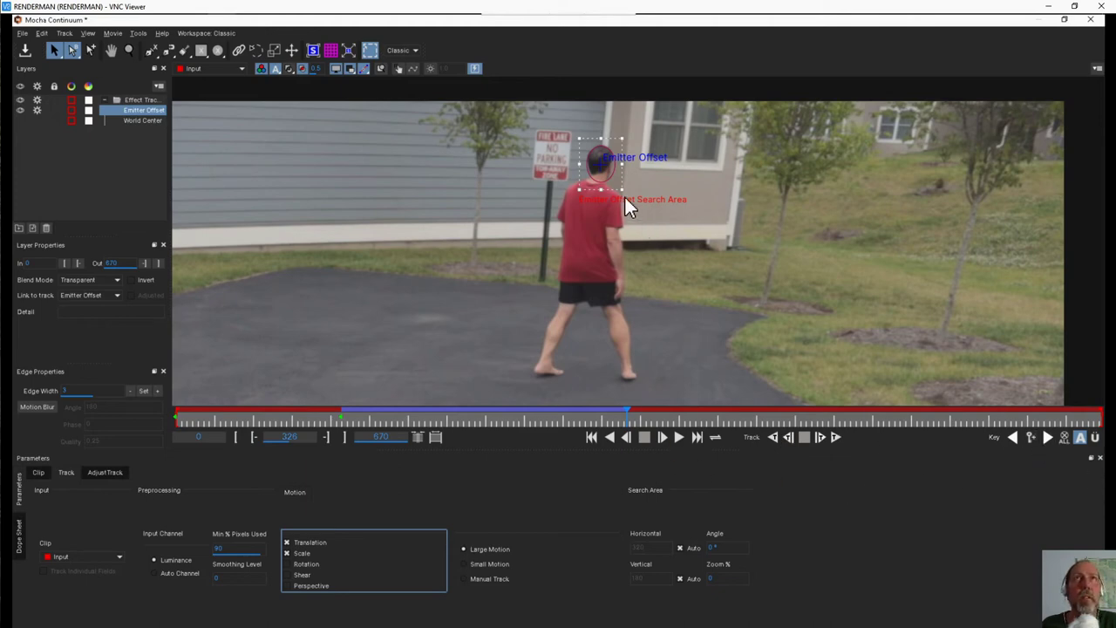
Move between the keyframes and scrub the tracked range to examine how the search area follows the man's head
left_click(626, 436)
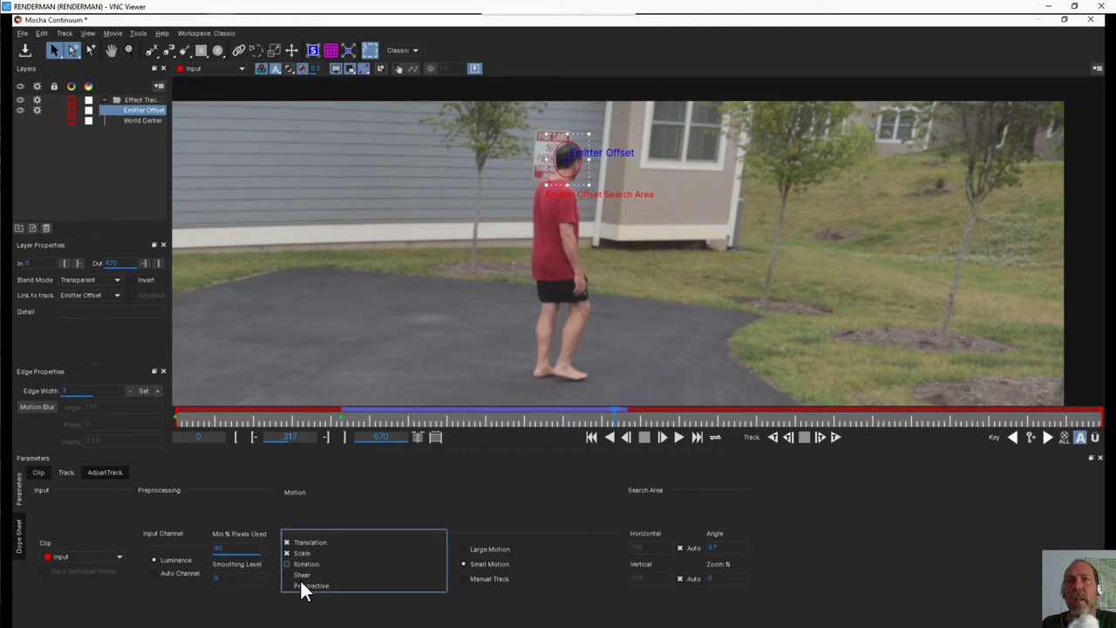
left_click(1012, 437)
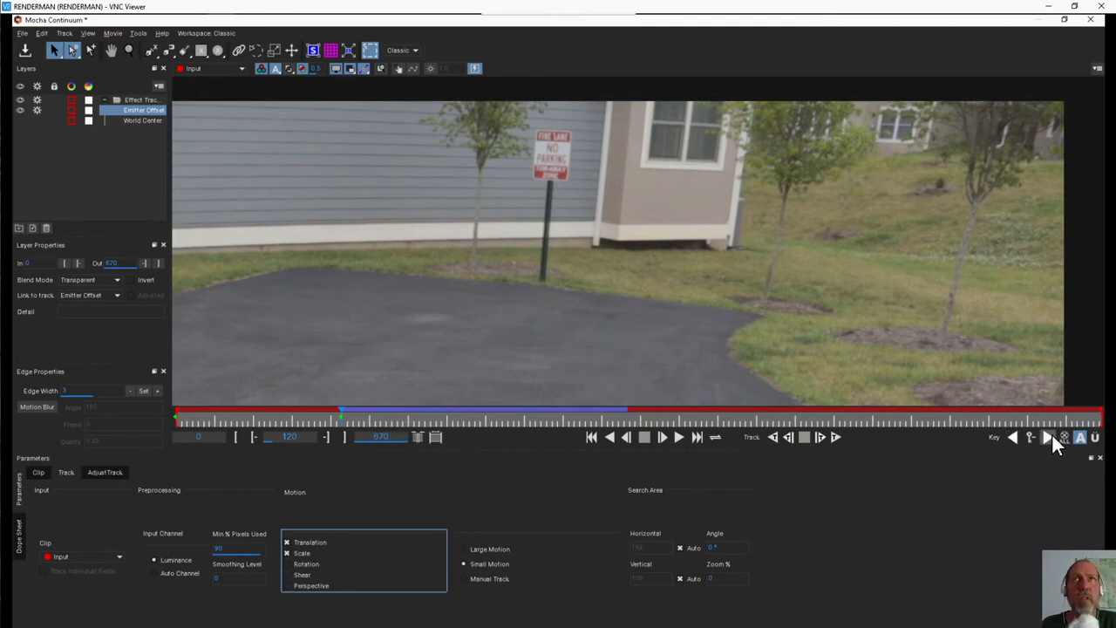
left_click(627, 420)
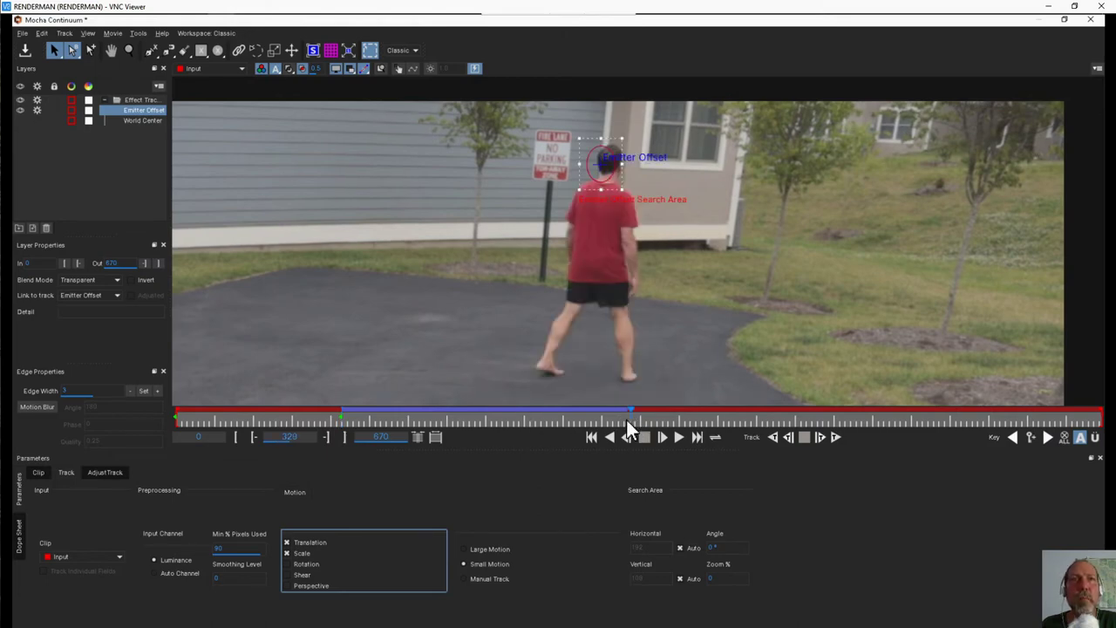
left_click_drag(630, 419, 341, 417)
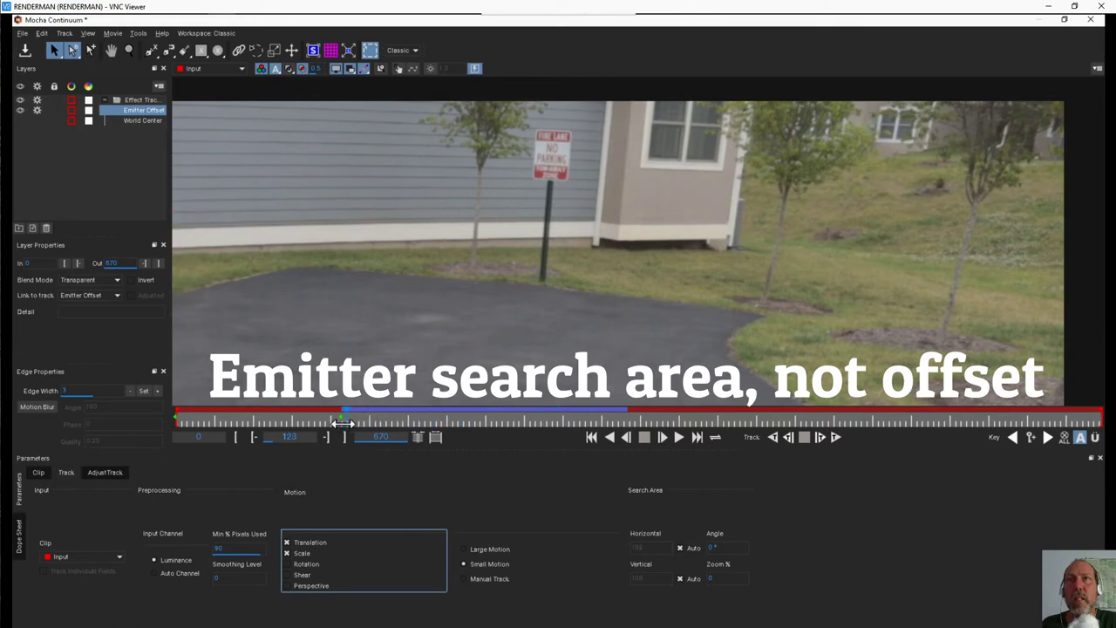
left_click_drag(490, 422, 564, 420)
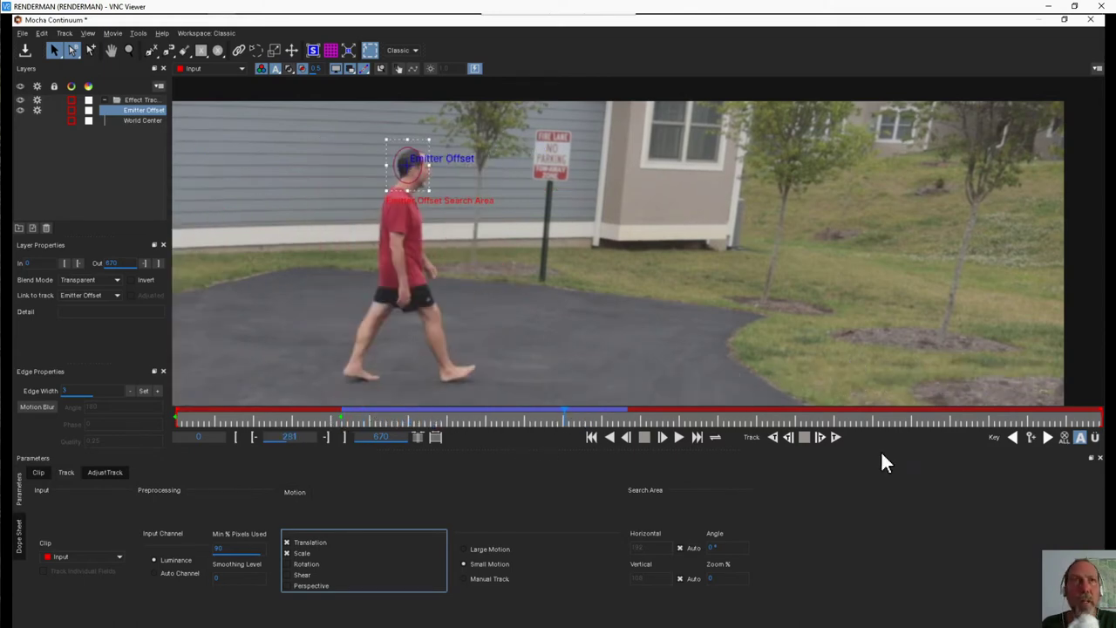
left_click(1013, 437)
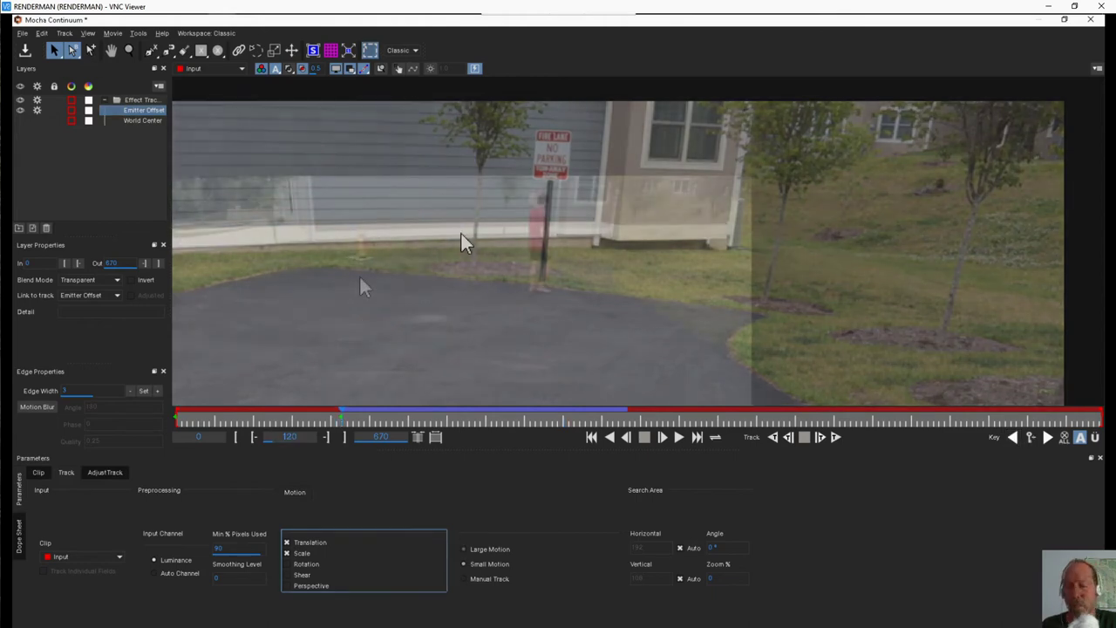
left_click(1014, 437)
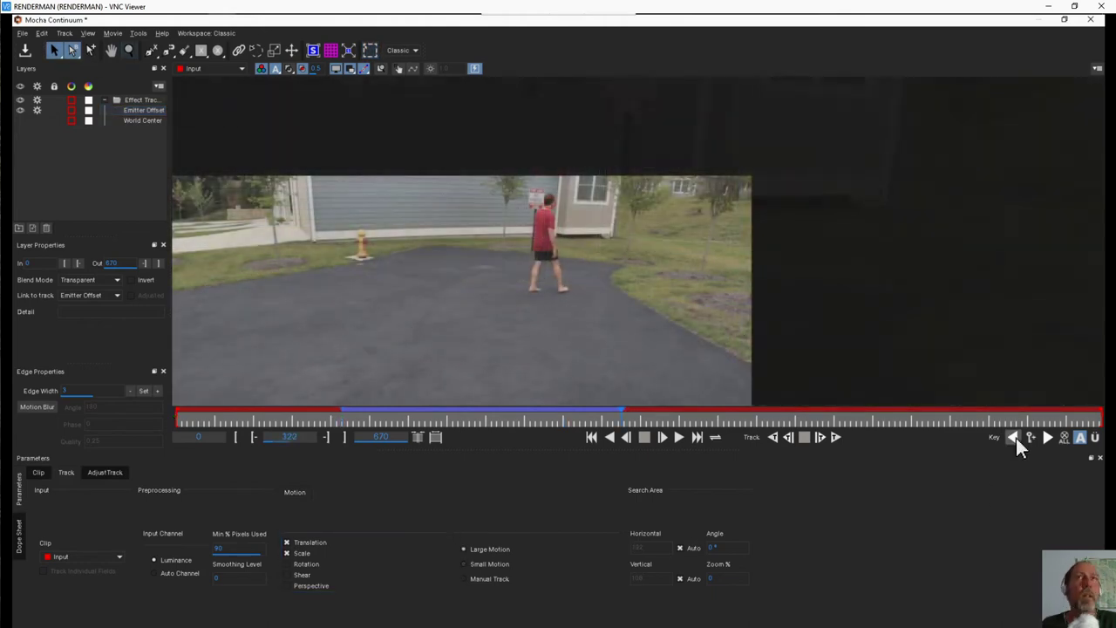
Select the Emitter Offset layer and re-centre its search area on the man's head at frame 119
left_click(136, 110)
left_click(337, 418)
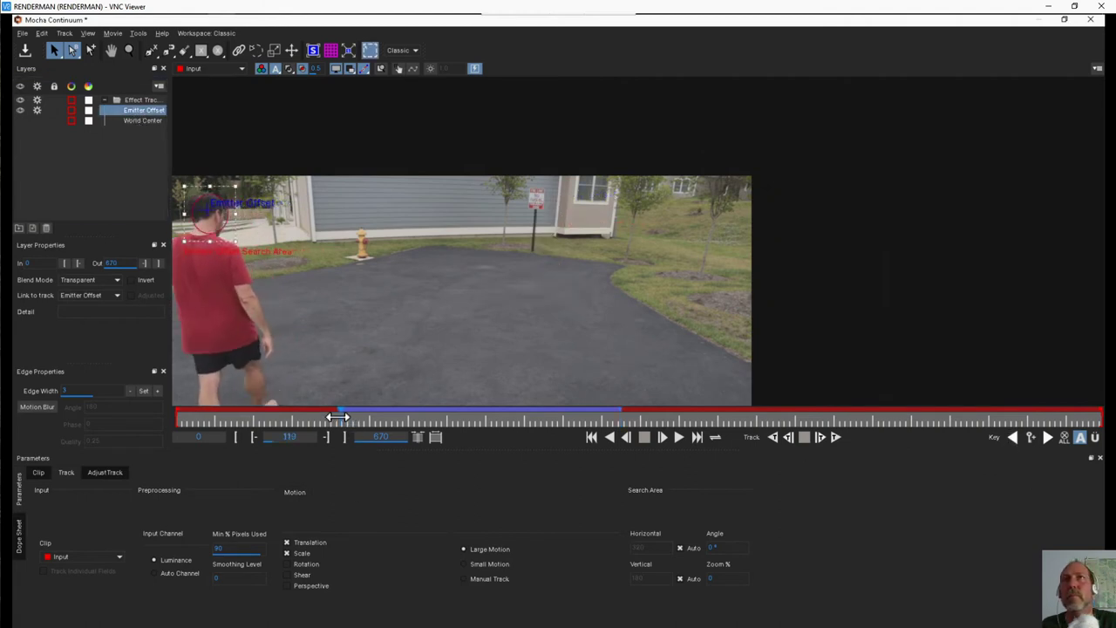
left_click_drag(208, 214, 202, 211)
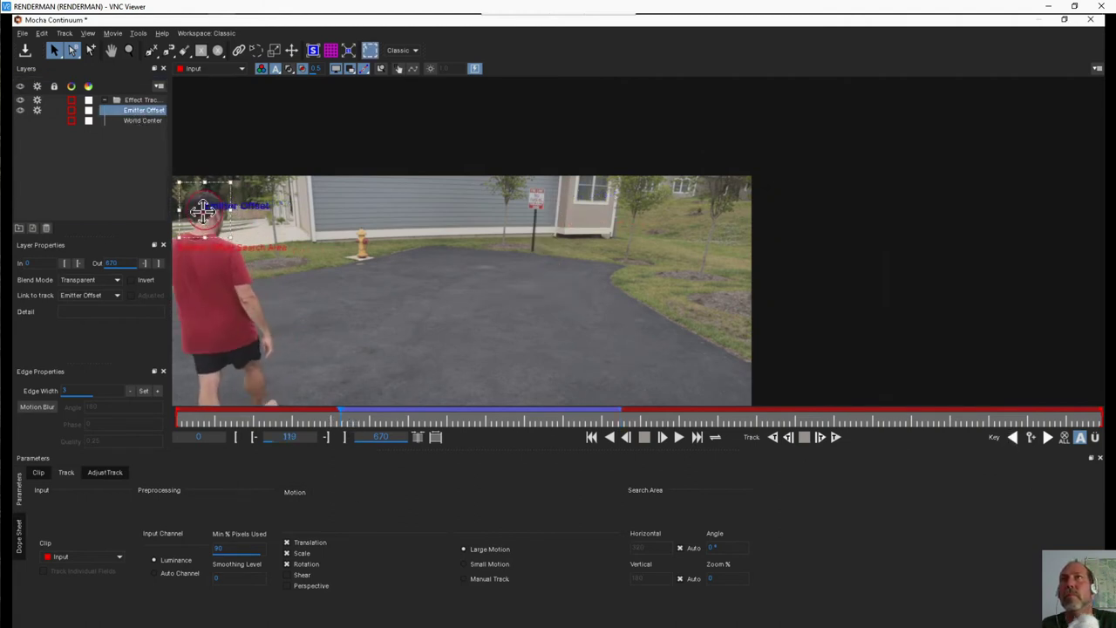
Track the Emitter Offset layer forward from frame 119, pause at frame 327, and refit the search area around the head
left_click(834, 433)
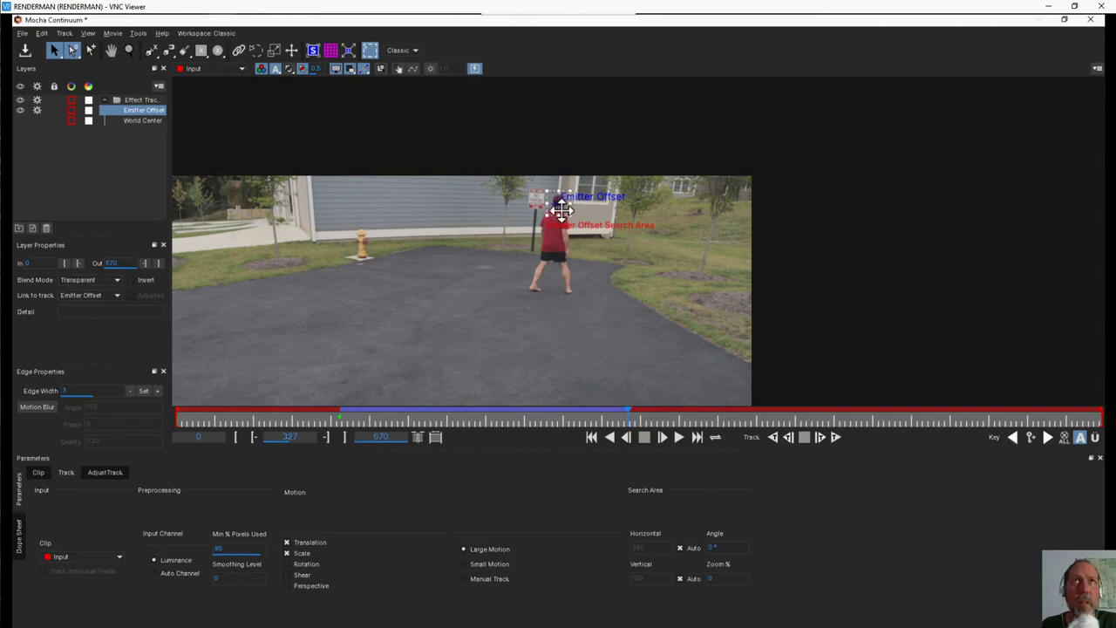
left_click_drag(565, 211, 561, 208)
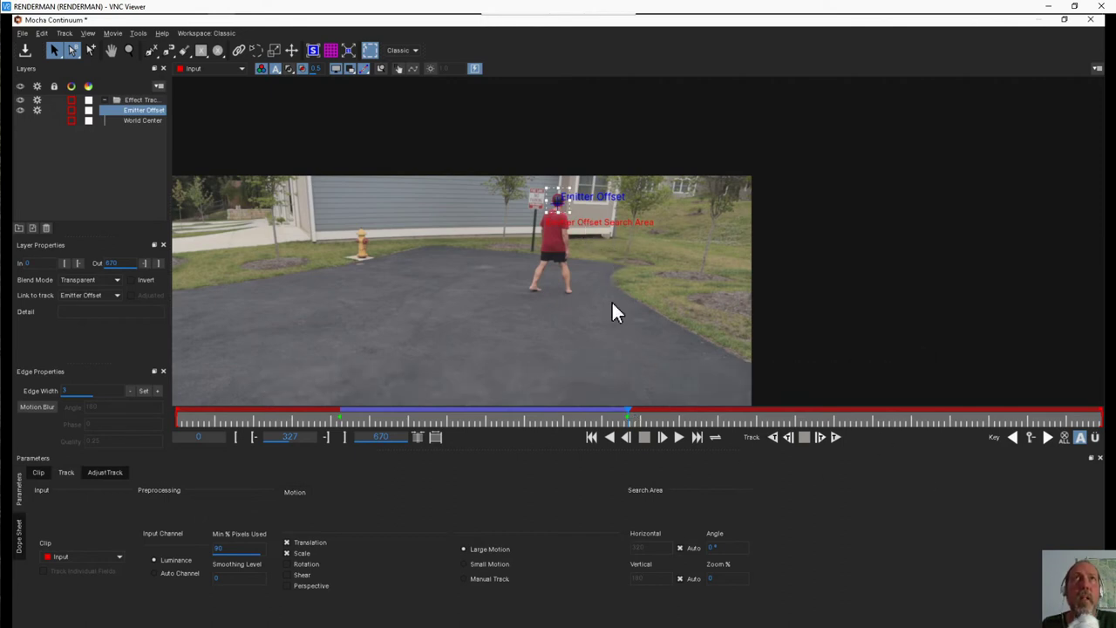
left_click_drag(570, 215, 573, 222)
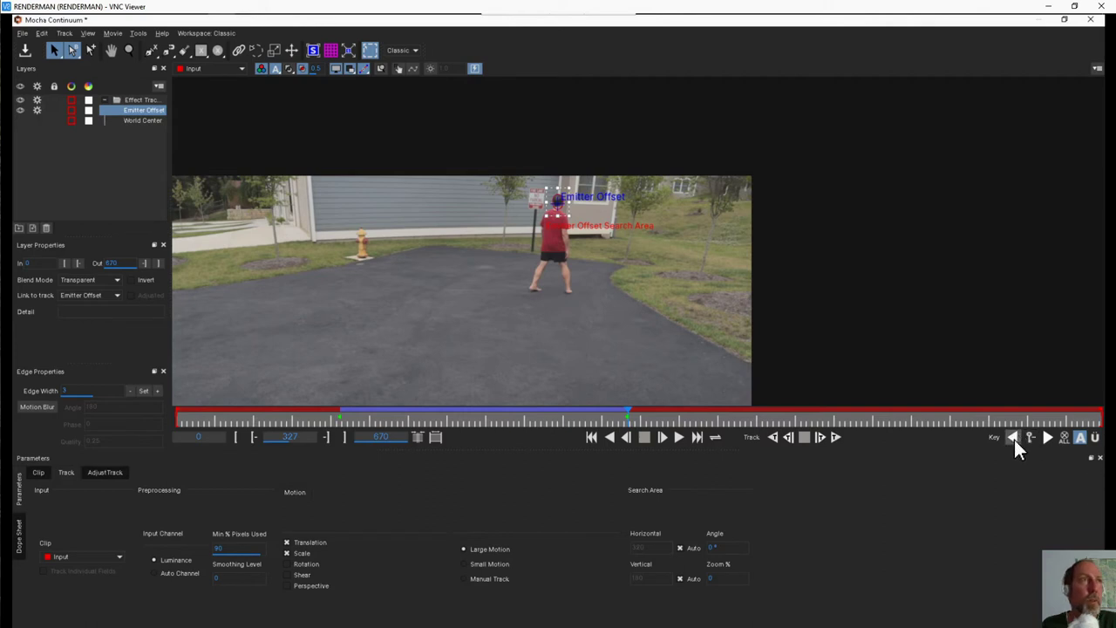
Continue tracking until the man leaves the picture at frame 573, refitting the search area around his head at frames 381 and 448
left_click(835, 437)
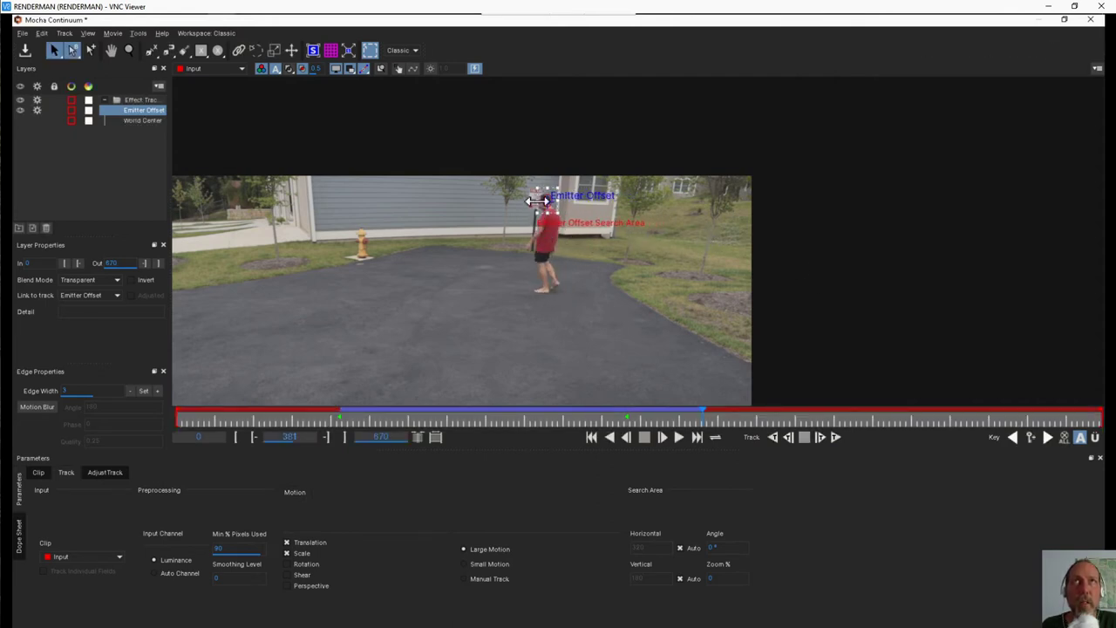
left_click_drag(533, 201, 531, 200)
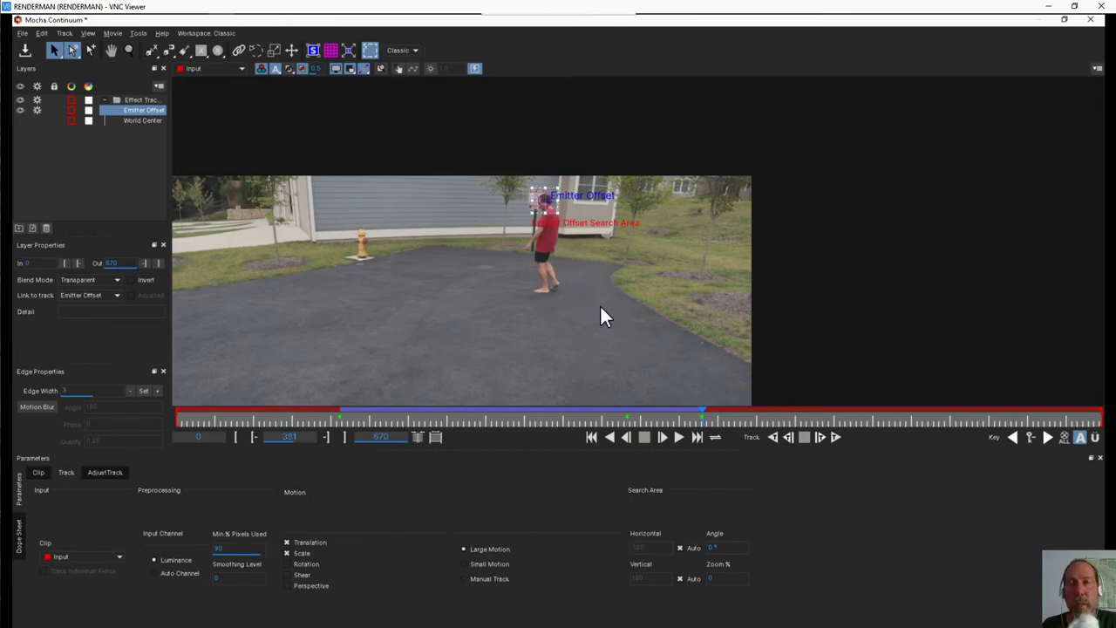
left_click(838, 438)
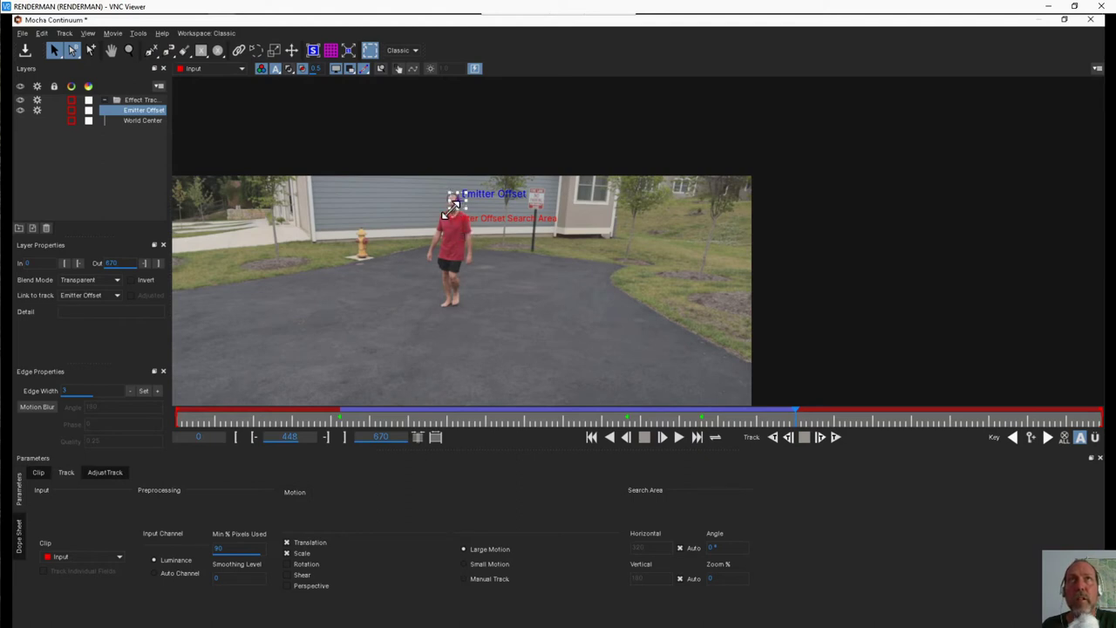
mouse_move(448, 200)
left_mouse_down()
mouse_move(453, 220)
mouse_move(452, 188)
left_mouse_up()
left_click(835, 437)
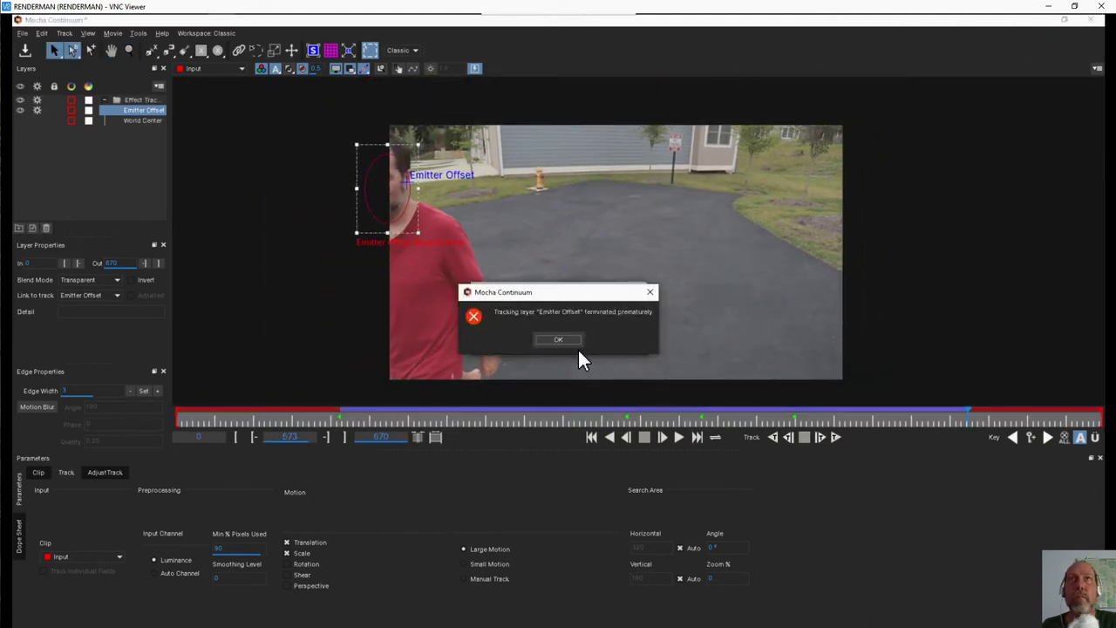
left_click(560, 339)
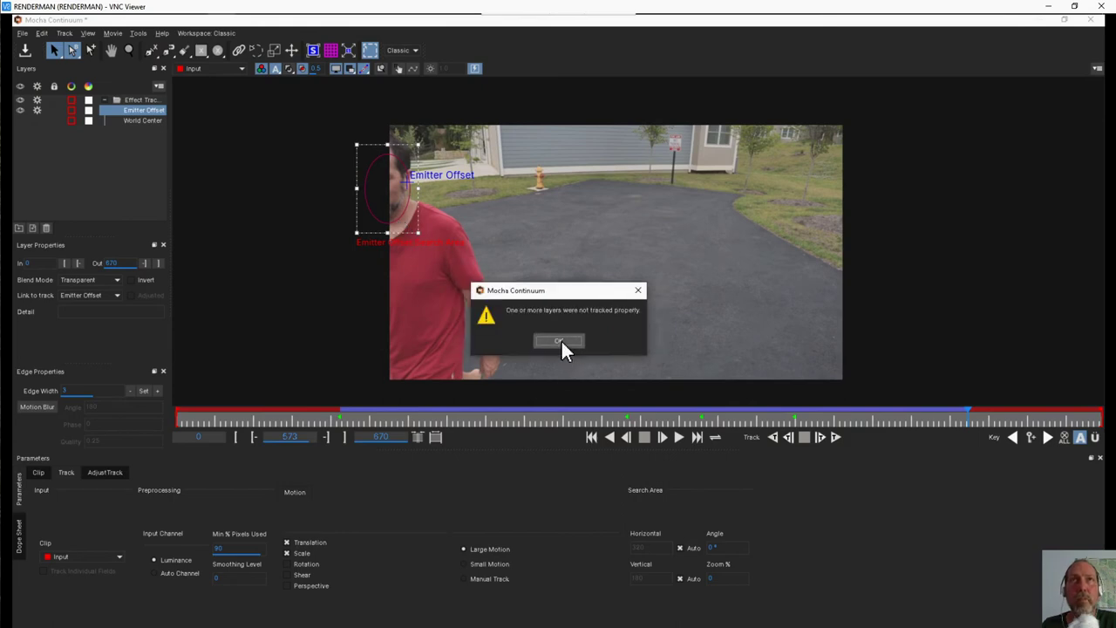
Return the finished head track to BCC Particle Illusion and scrub the second clip with Show Motion Path turned on
left_click(562, 339)
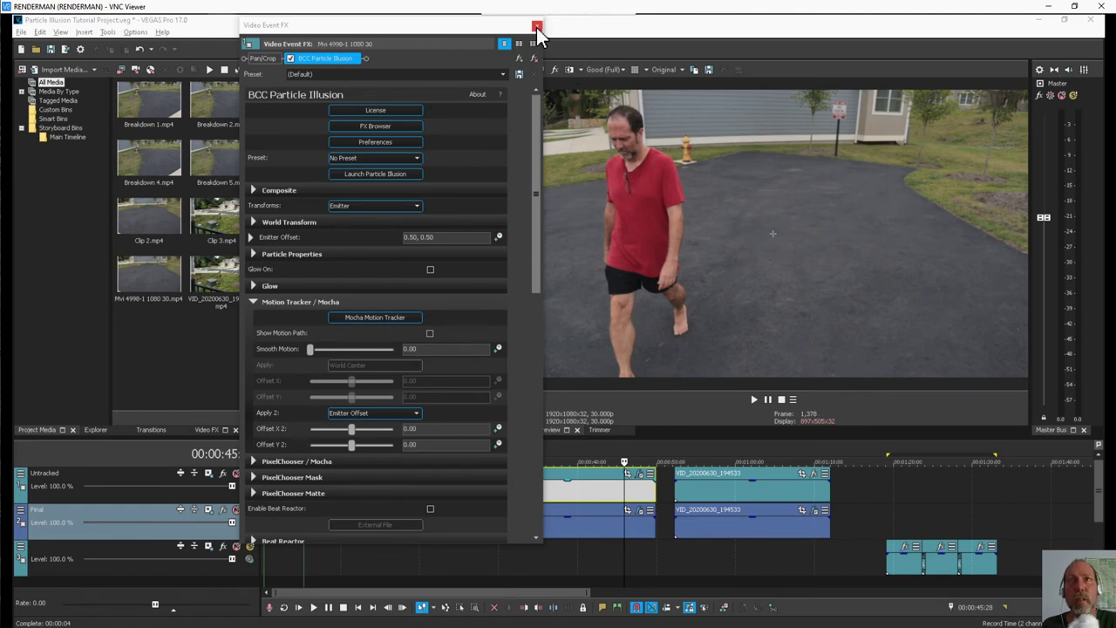
left_click_drag(454, 24, 281, 37)
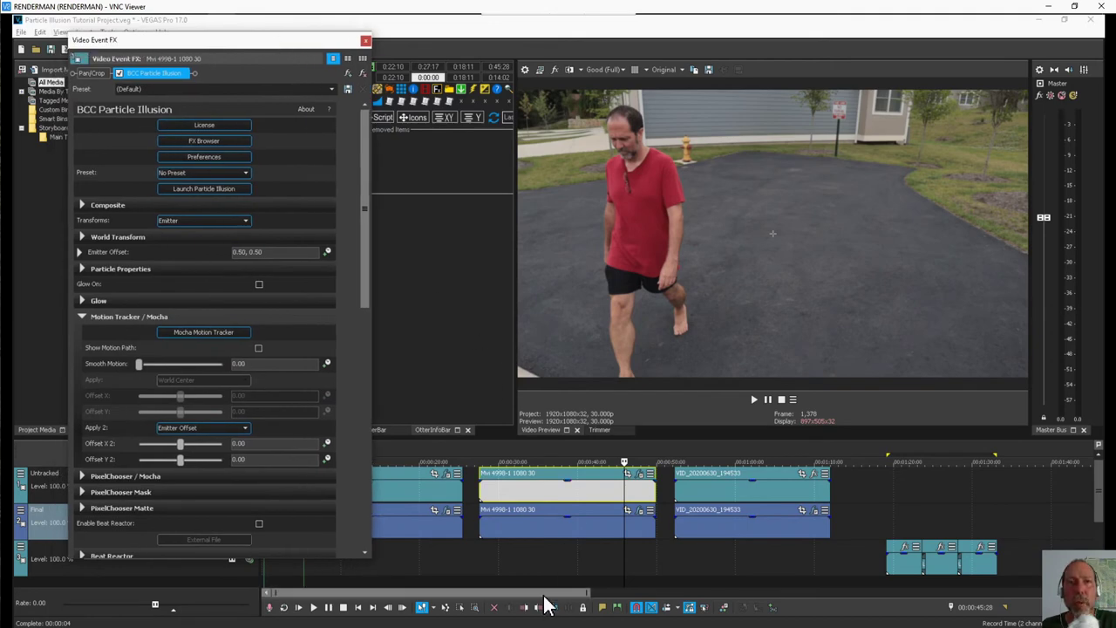
left_click_drag(544, 597, 552, 600)
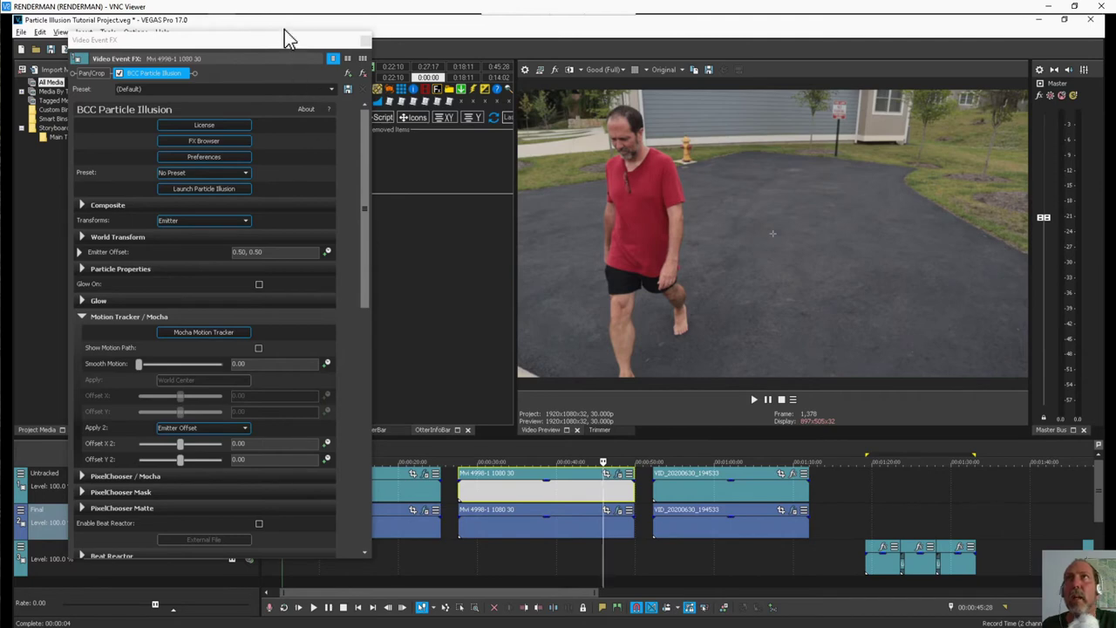
left_click_drag(285, 42, 286, 23)
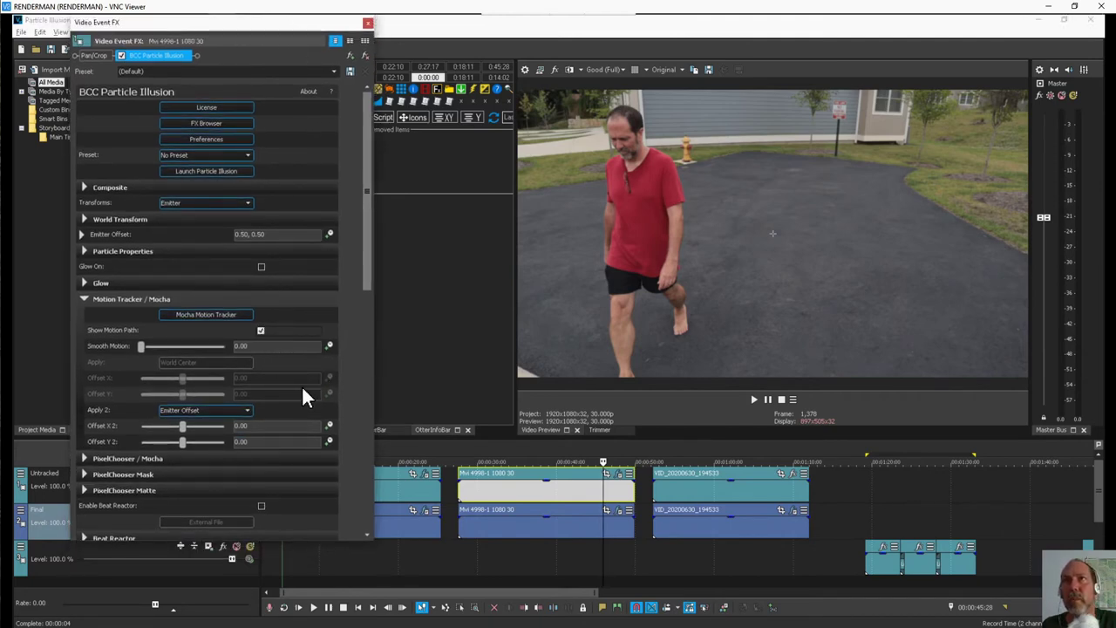
left_click(473, 491)
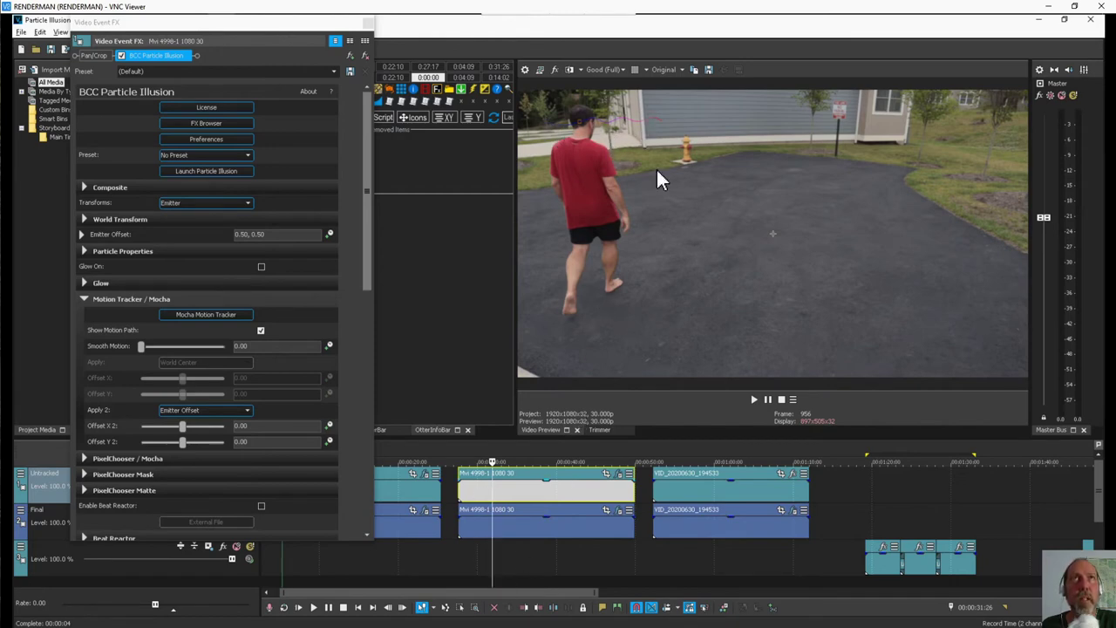
left_click_drag(491, 488, 576, 501)
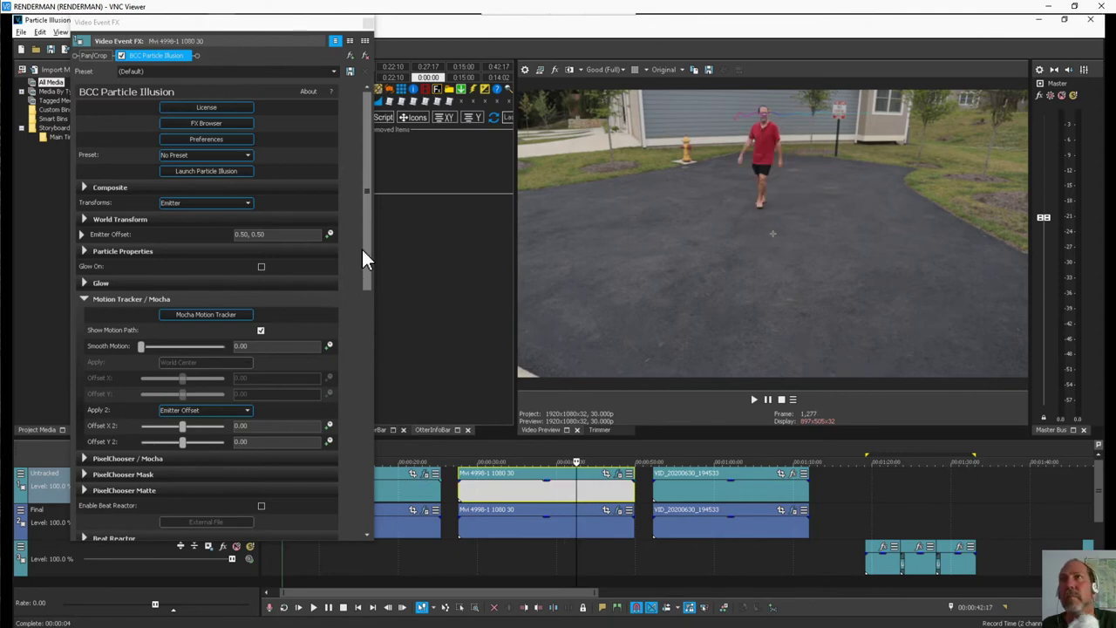
Enable keyframe animation for Offset X 2 and Offset Y 2, and sync the effect's keyframe cursor with the project timeline
left_click_drag(366, 248, 378, 361)
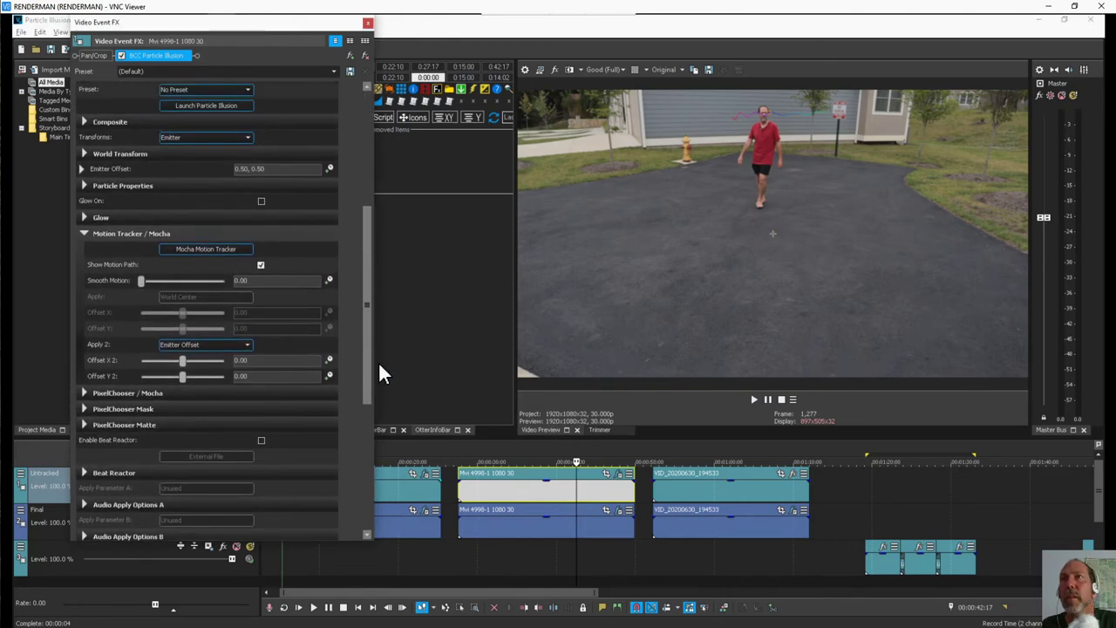
left_click(328, 359)
left_click(329, 376)
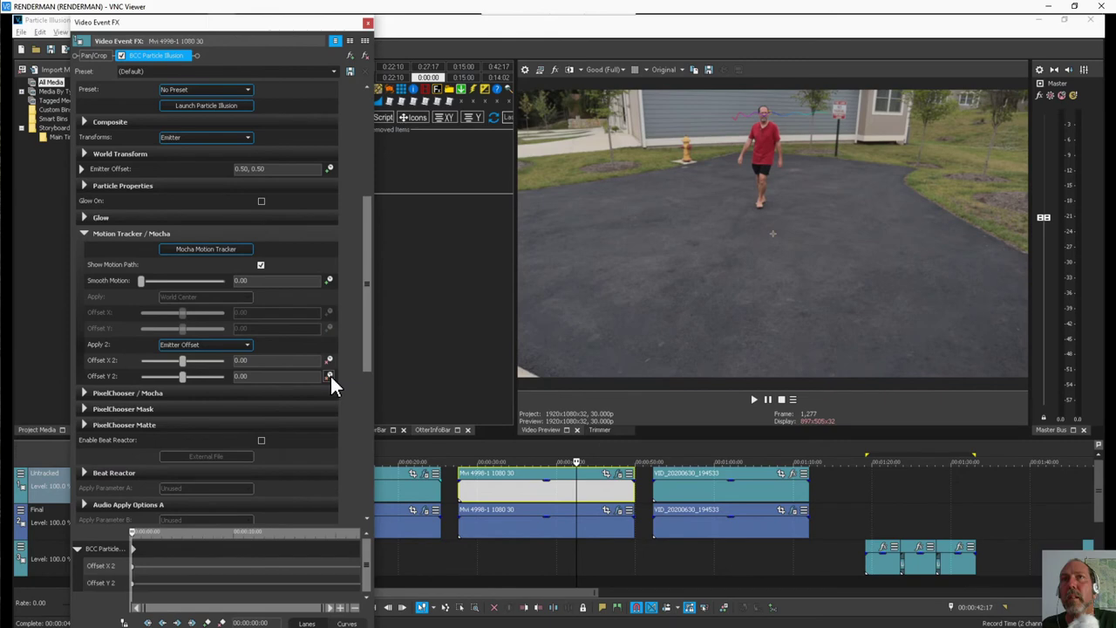
mouse_move(311, 22)
left_mouse_down()
mouse_move(326, 99)
mouse_move(304, 112)
mouse_move(306, 27)
left_mouse_up()
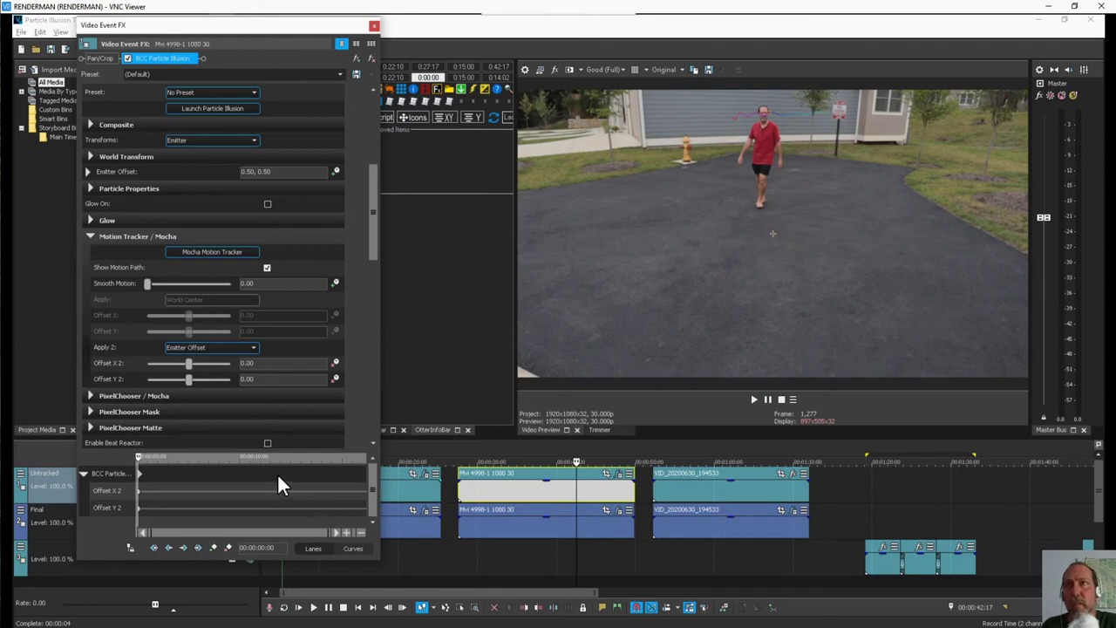
left_click_drag(370, 248, 369, 276)
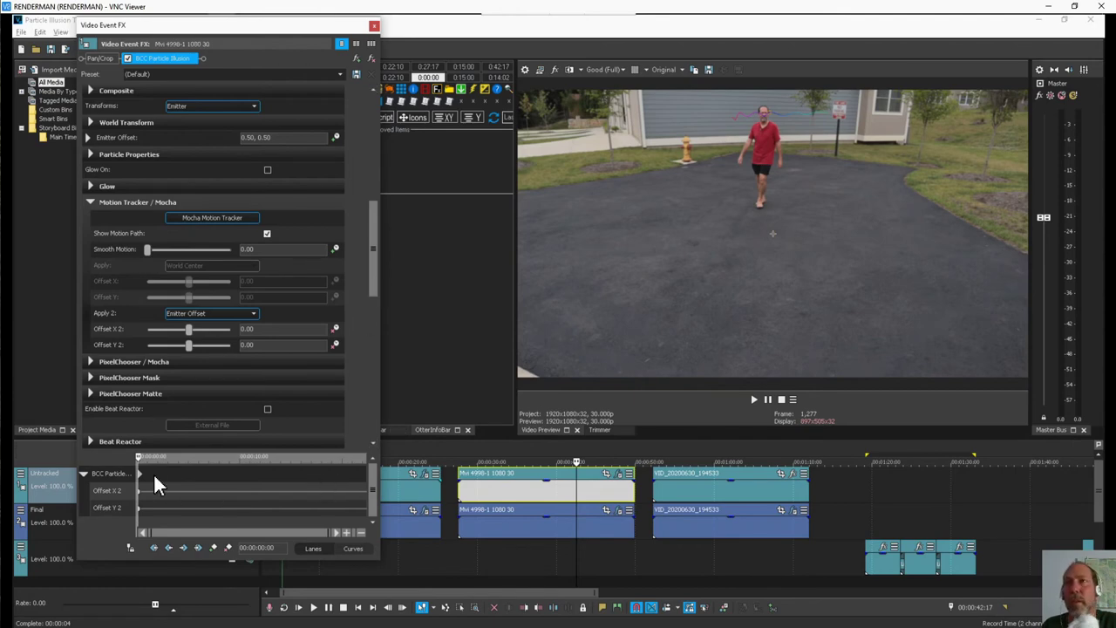
left_click(131, 546)
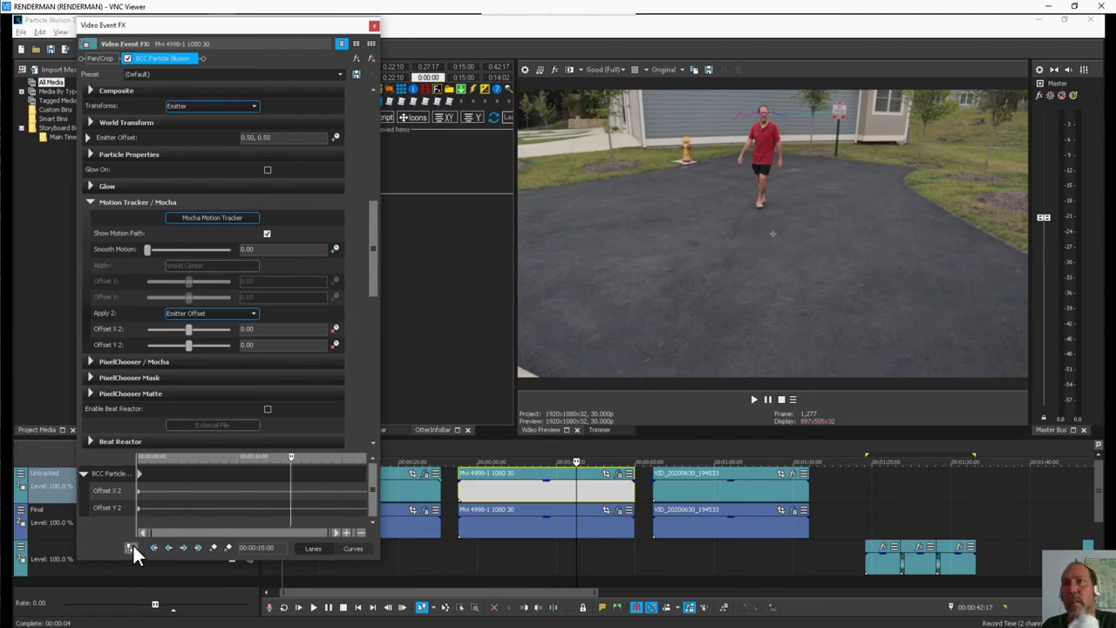
Keyframe the Offset X 2 value to -0.82 at 00:00:15:00 in the effect
left_click(189, 329)
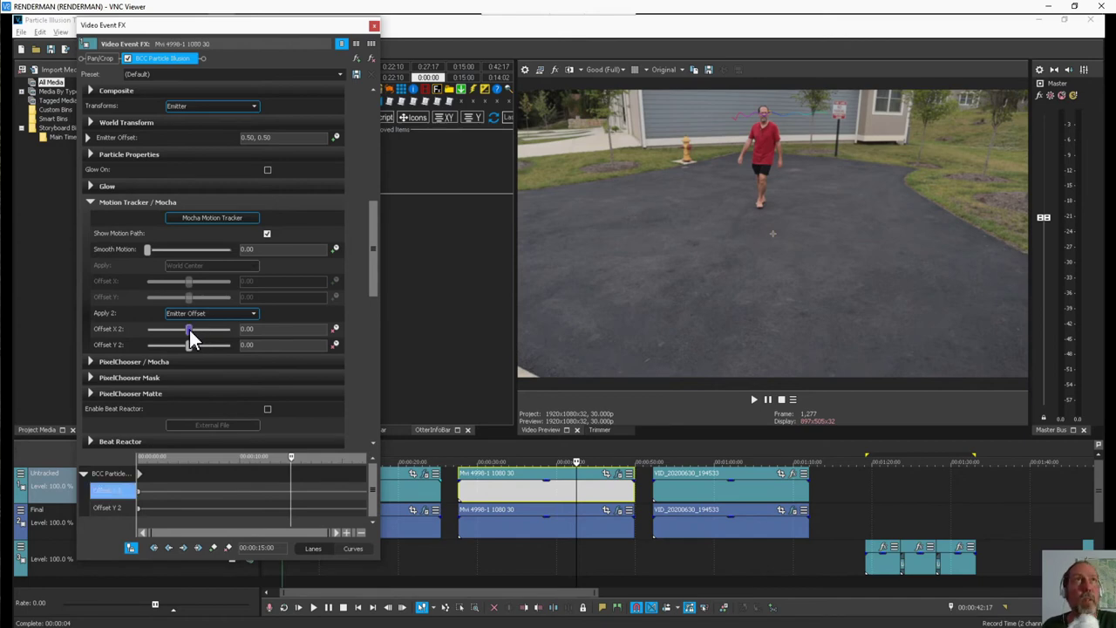
left_click_drag(189, 329, 189, 329)
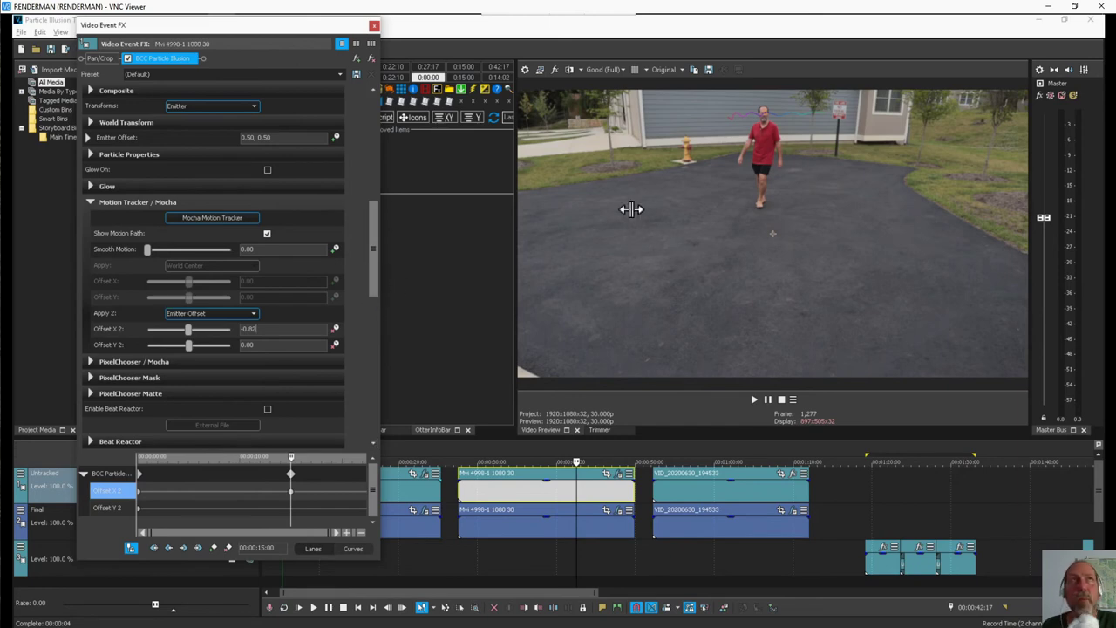
left_click_drag(373, 239, 371, 257)
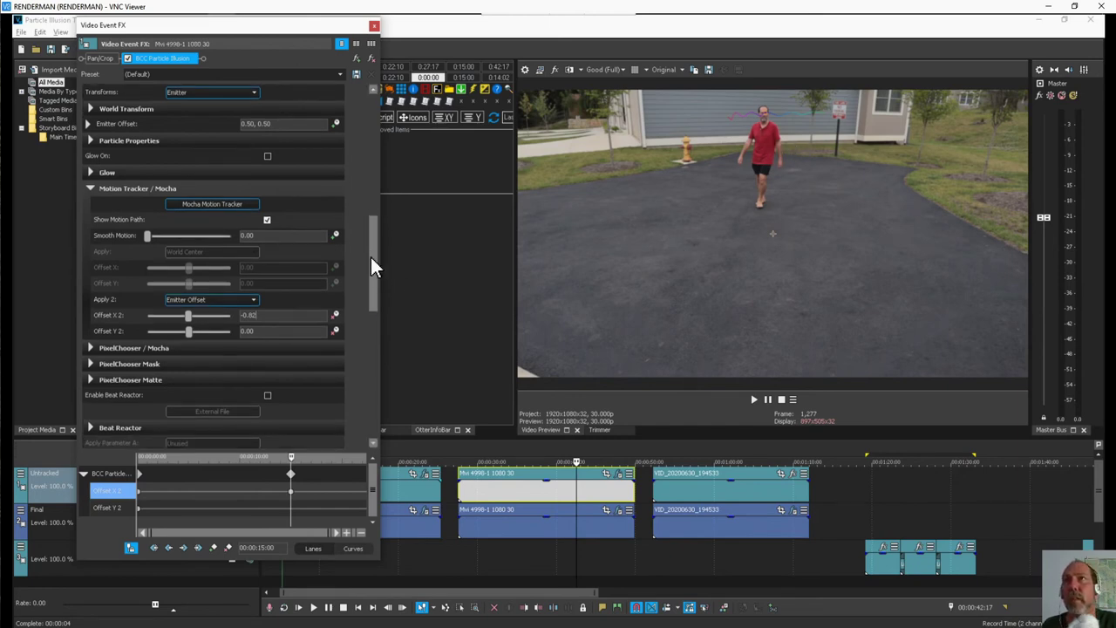
Keyframe Offset X 2 at 00:00:11:07, undoing the 4.69 offset tried there, and set it to -1.50 at 00:00:17:09
left_click(571, 492)
left_click_drag(570, 493, 547, 492)
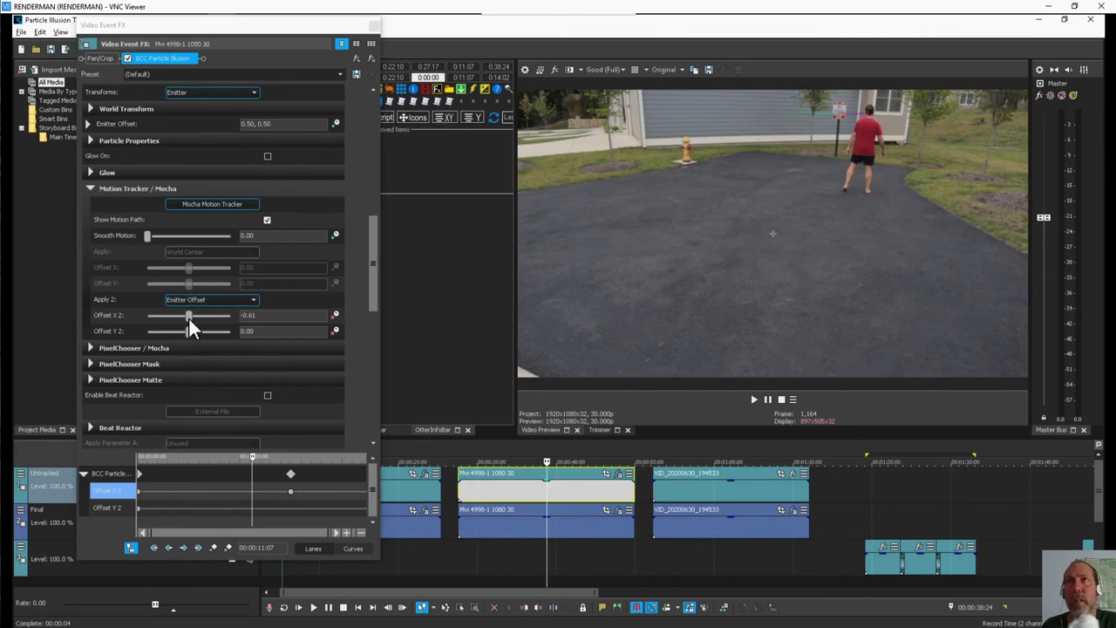
left_click_drag(188, 317, 191, 317)
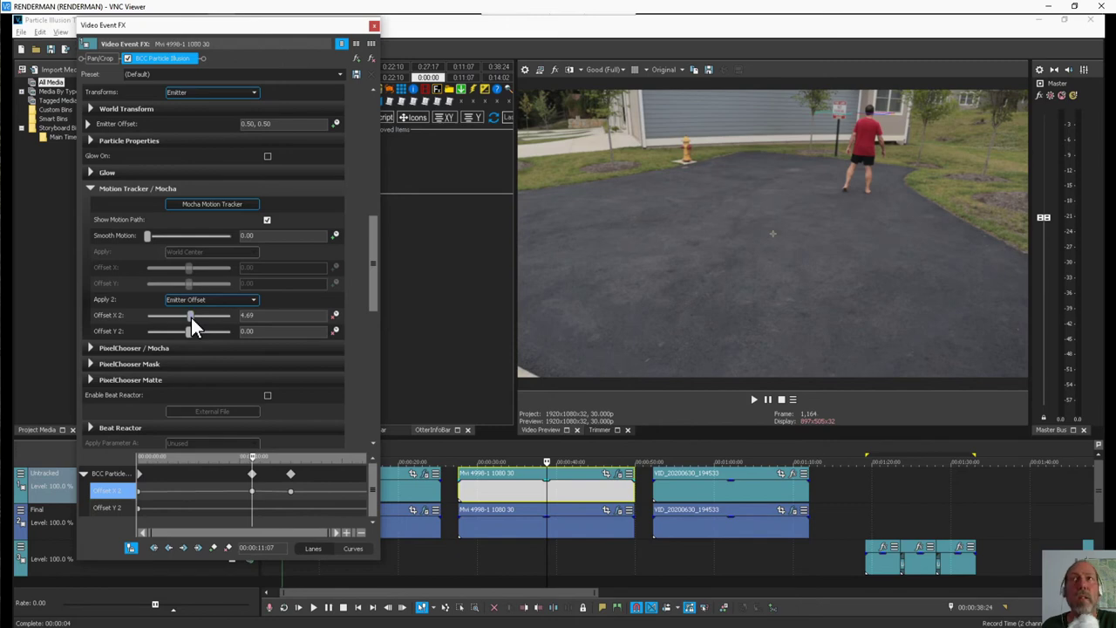
key("ctrl+z")
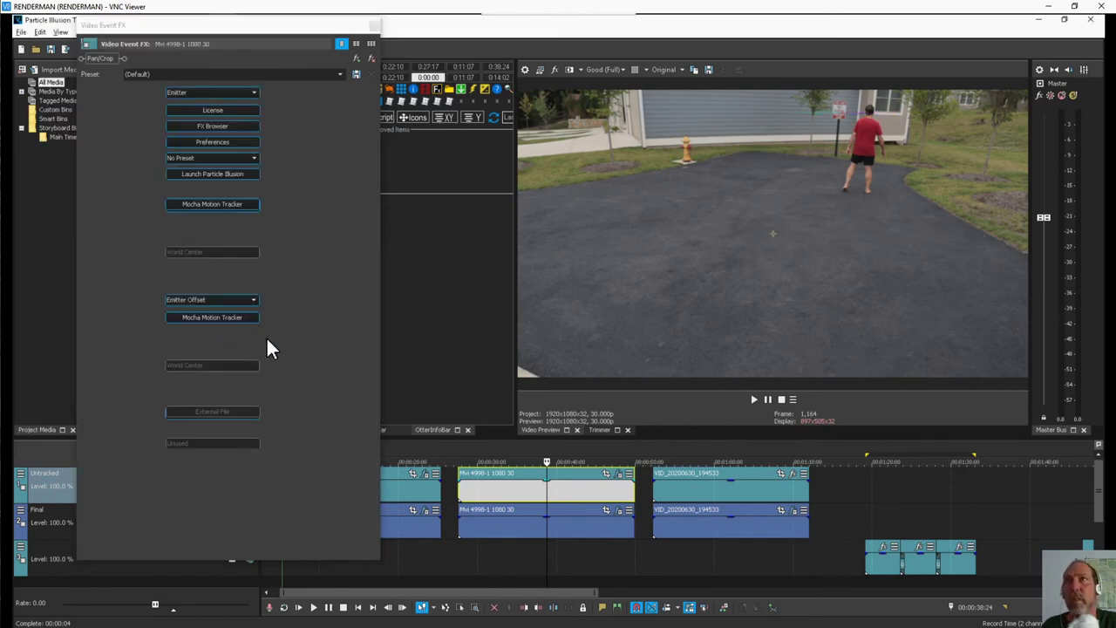
double_click(251, 316)
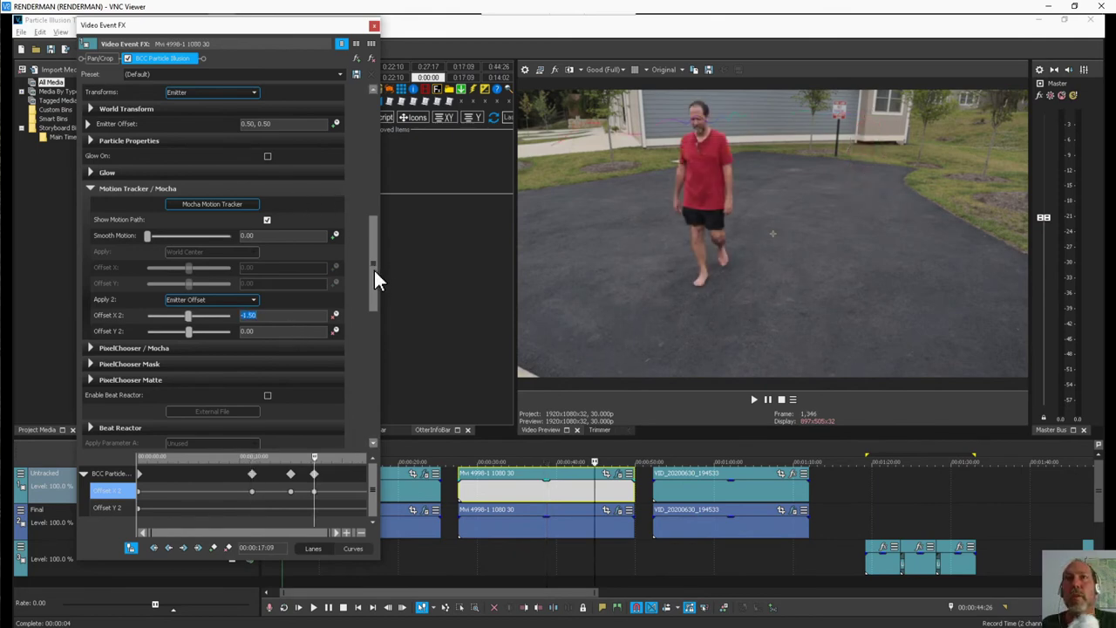
Launch Particle Illusion, add the Glitter Sparkles 08 emitter to the stage and play its preview
left_click_drag(374, 270, 373, 233)
left_click(239, 102)
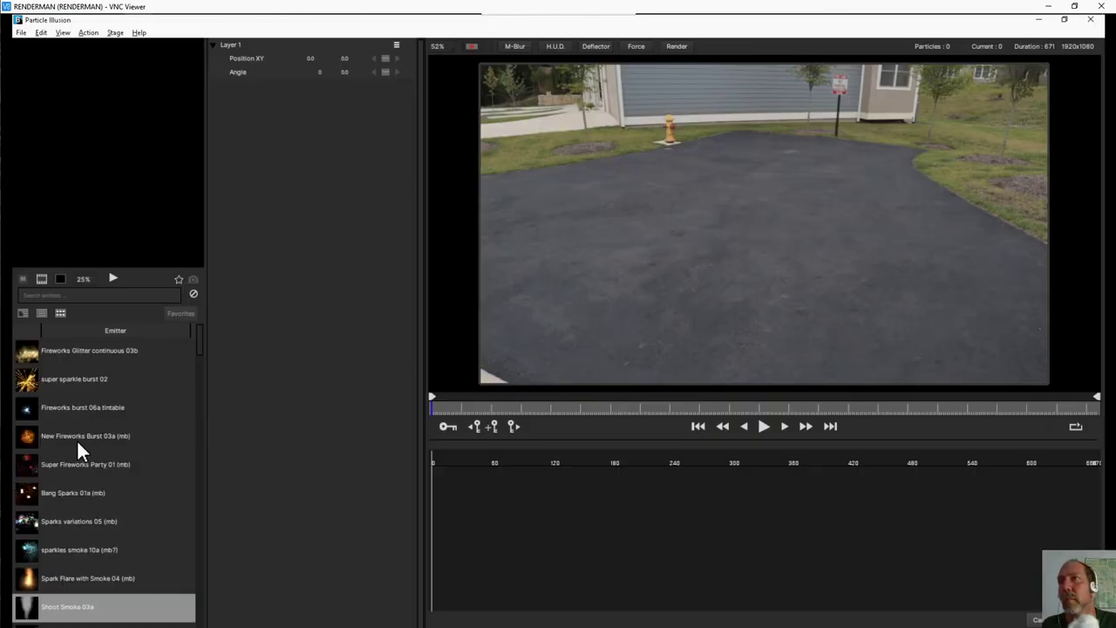
scroll(96, 402, "down", 10)
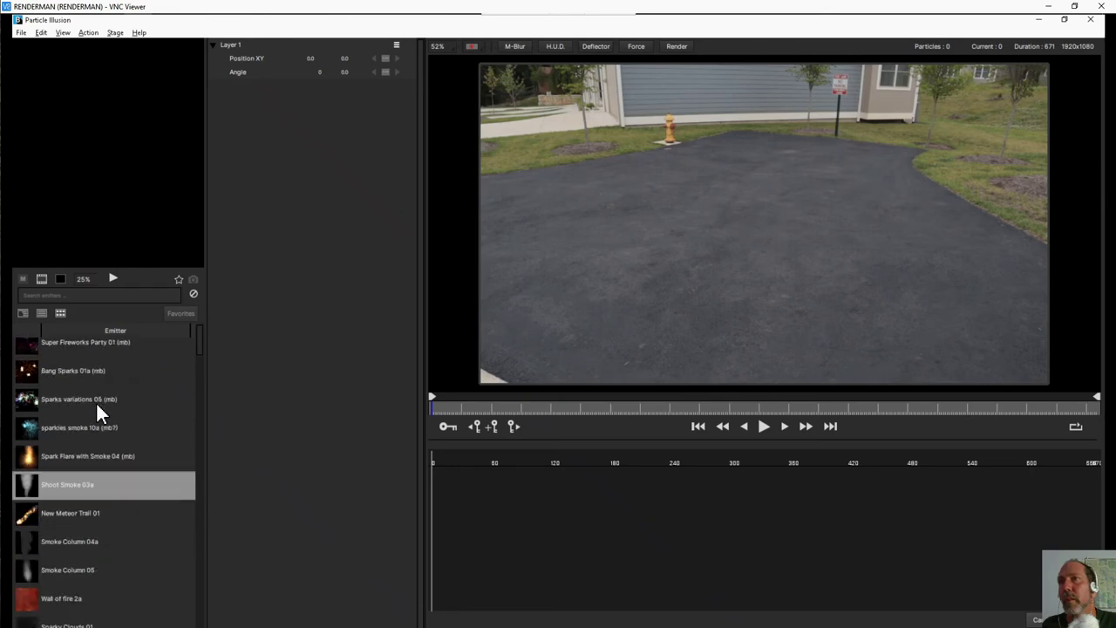
scroll(96, 413, "down", 3)
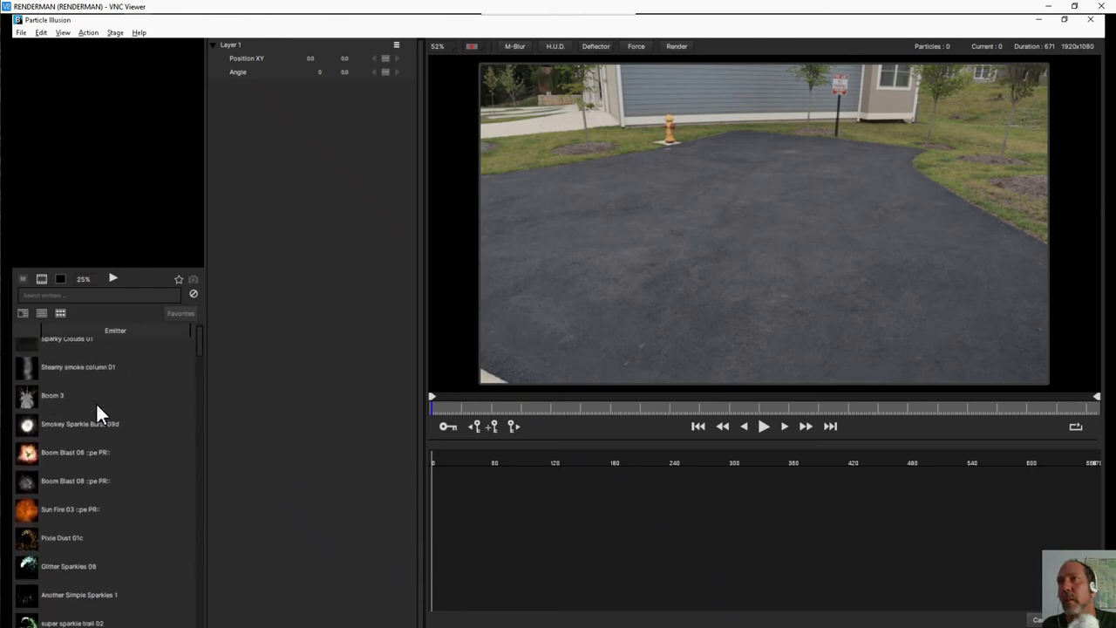
scroll(81, 451, "down", 5)
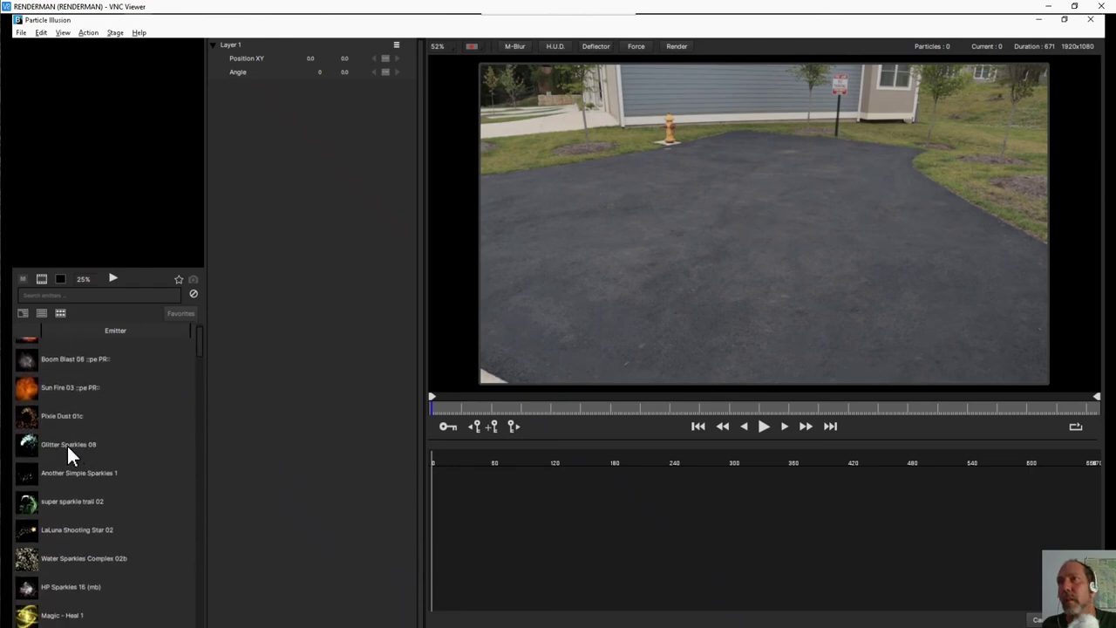
double_click(67, 445)
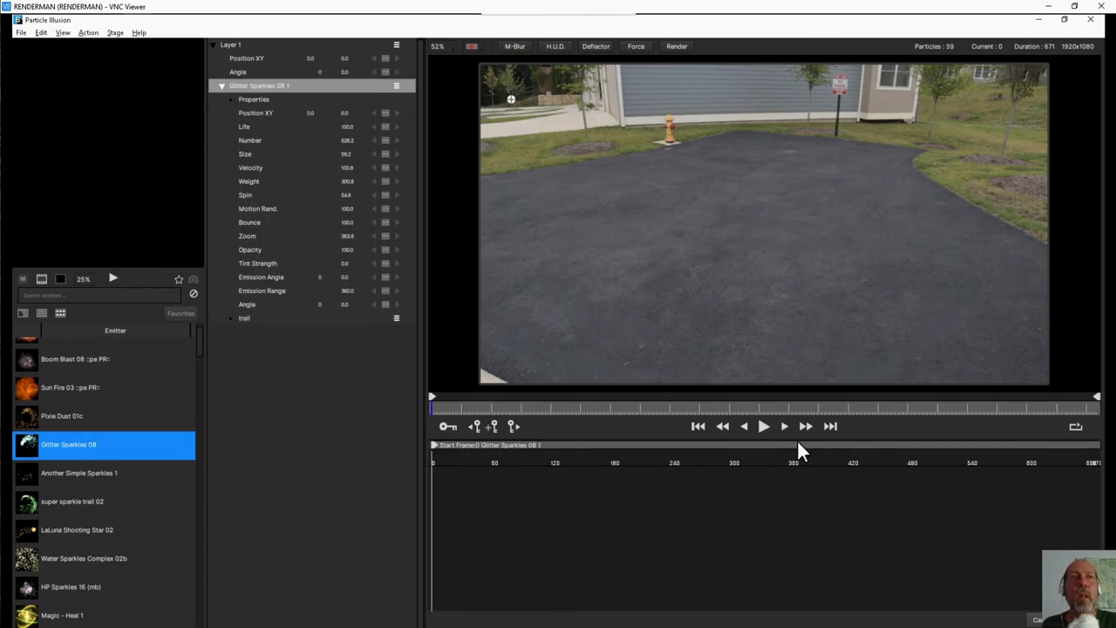
left_click(765, 427)
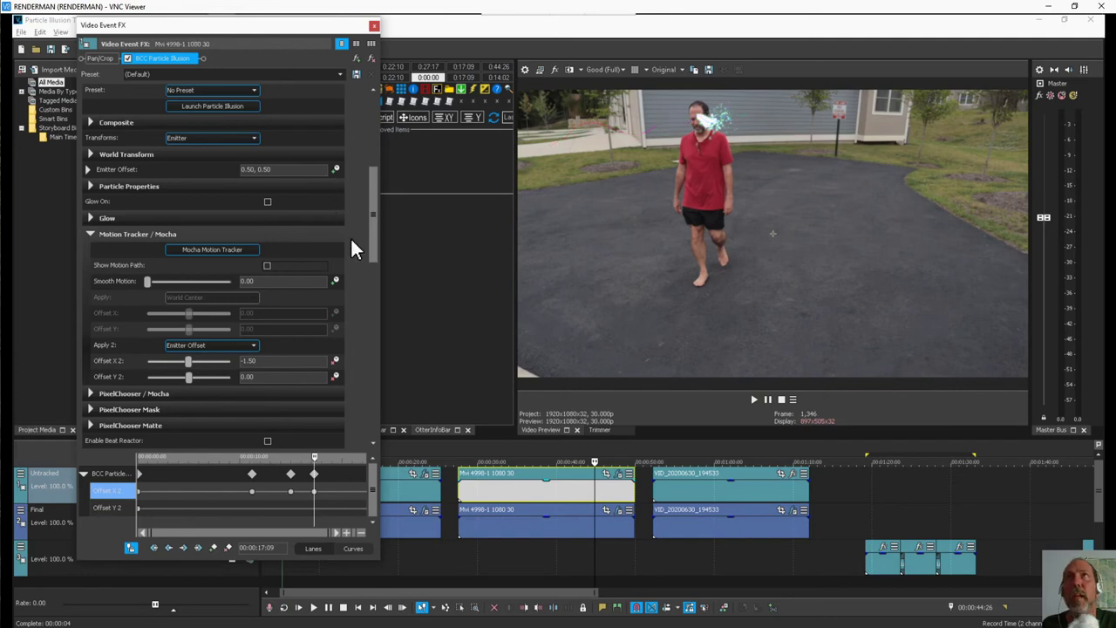
Keyframe Offset X 2 to -19.65 at 00:00:03:07 to push the sparkles out of the picture while the head is off-screen
scroll(372, 248, "down", 1)
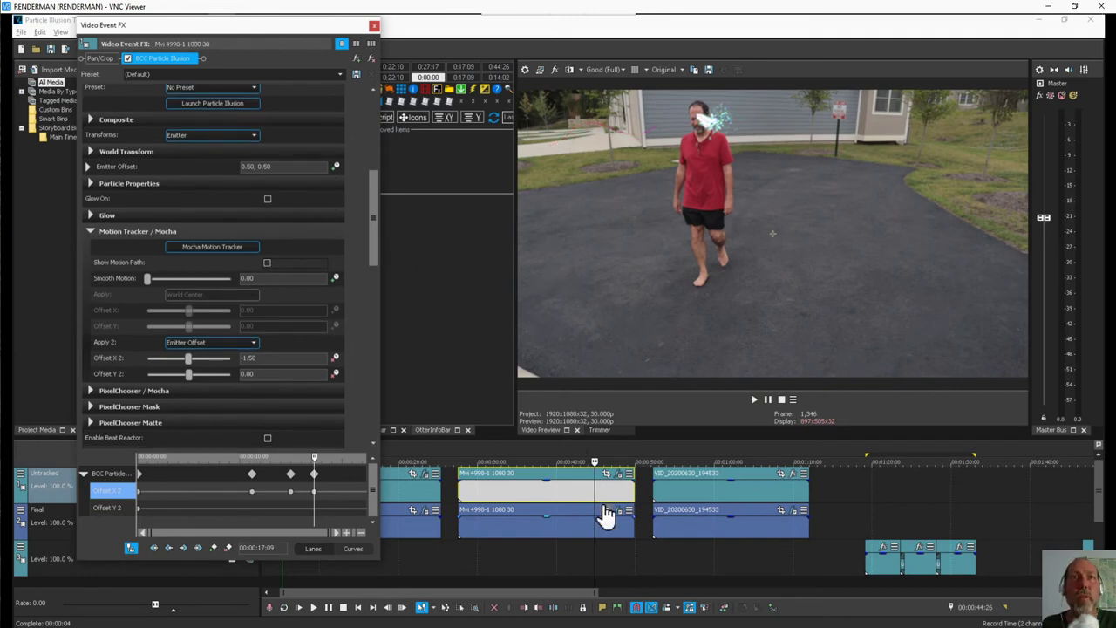
left_click_drag(598, 497, 484, 481)
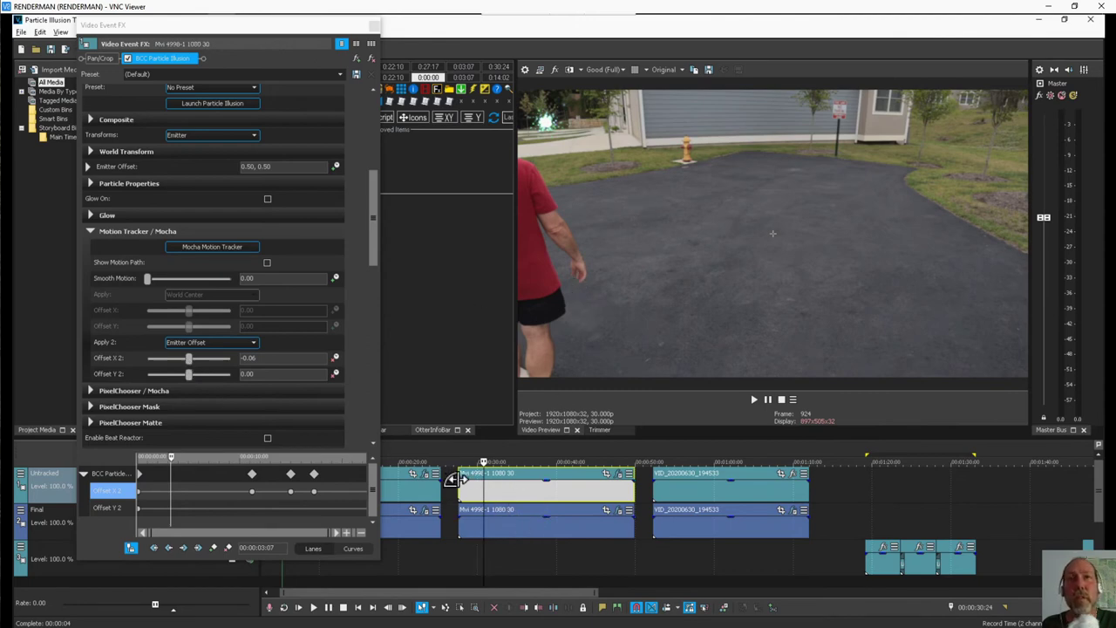
left_click(190, 358)
left_click_drag(190, 359, 177, 355)
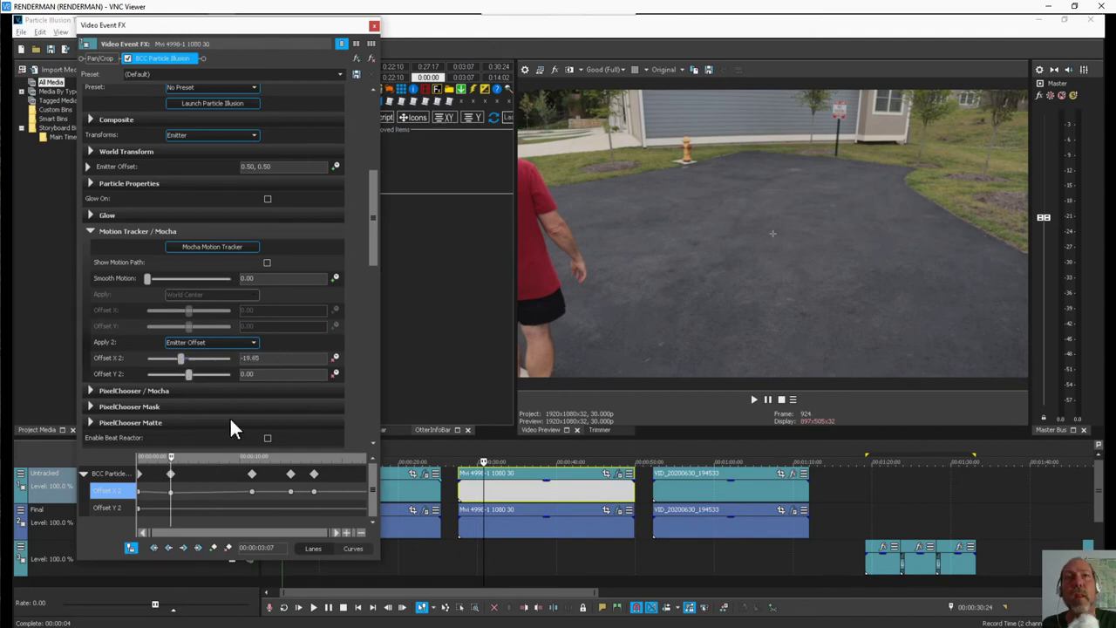
Add further Offset X 2 keyframes from 00:00:03:27 to bring the sparkles back onto the man's head, and play the clip
left_click_drag(170, 456, 177, 458)
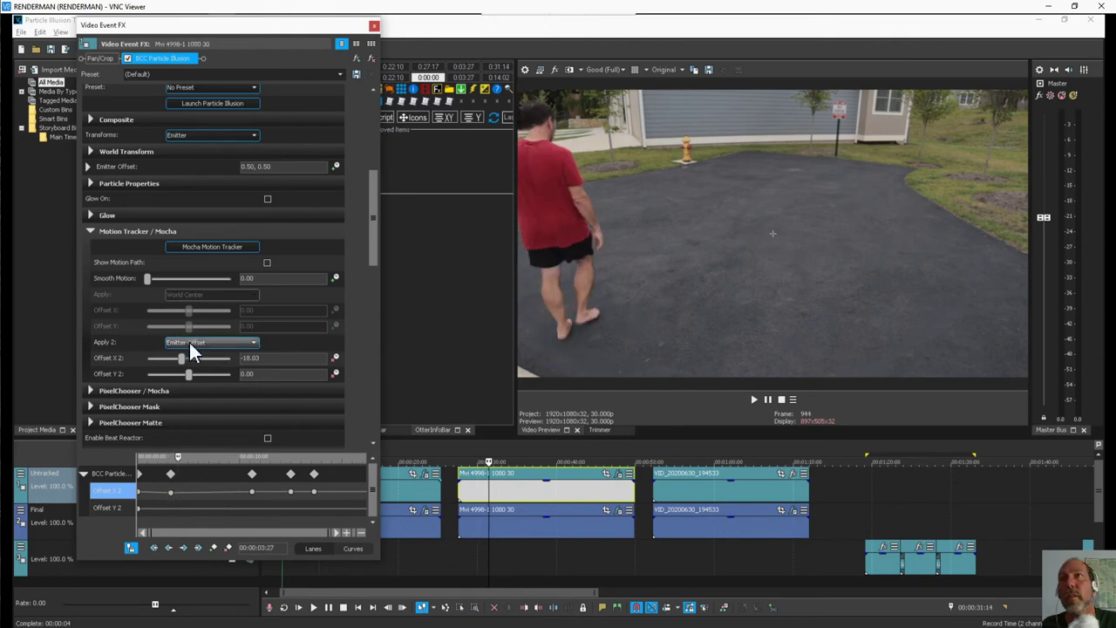
left_click_drag(180, 358, 186, 356)
left_click(485, 493)
left_click_drag(486, 494, 496, 496)
key("space")
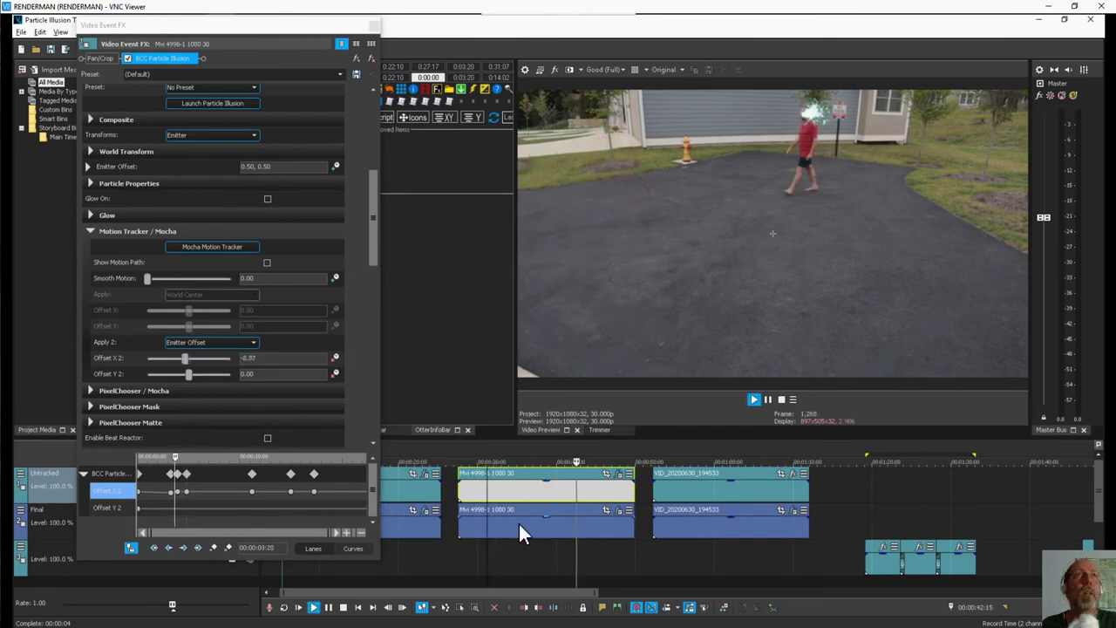
key("space")
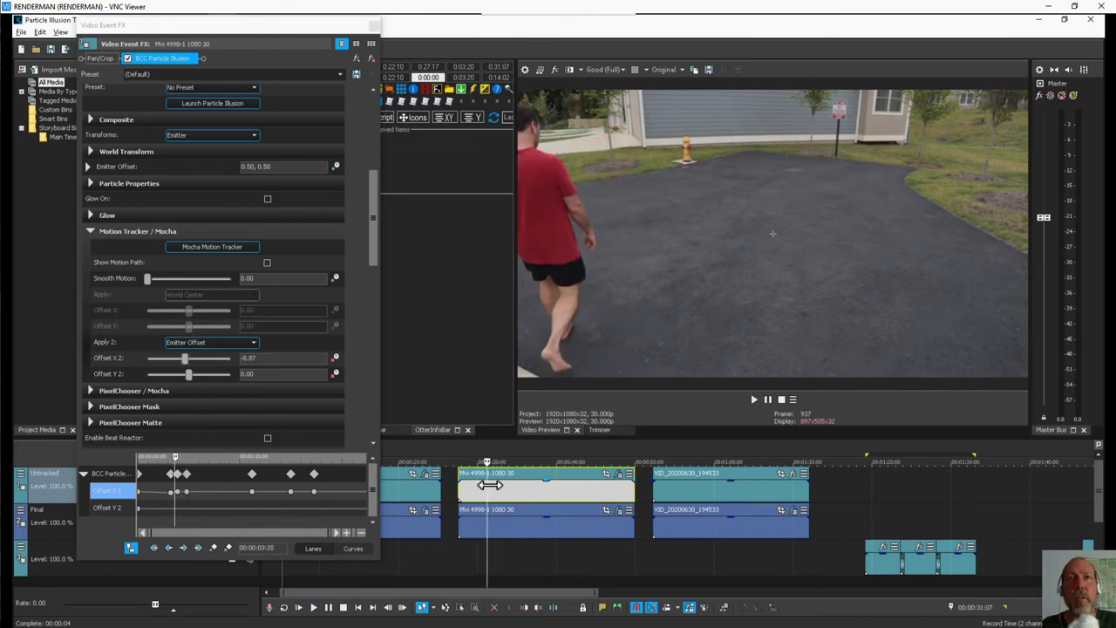
Keyframe Offset X 2 to -17.15 at 00:00:19:29, moving the sparkles out of the picture once the man has left
left_click(608, 495)
left_click(619, 498)
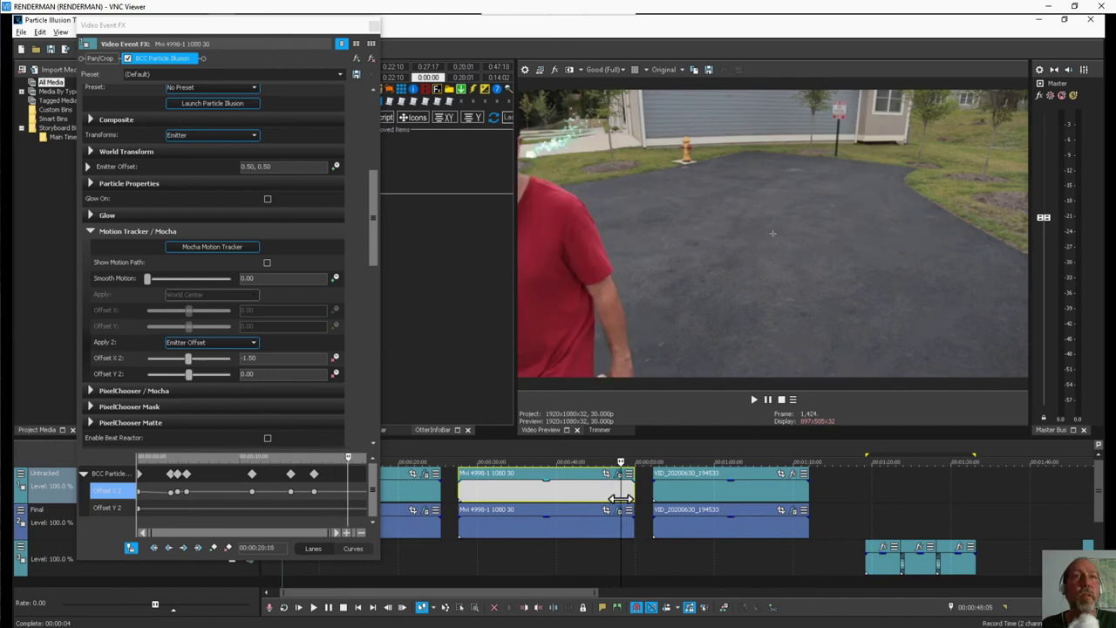
key("Right")
key("Right")
key("Right")
key("Right")
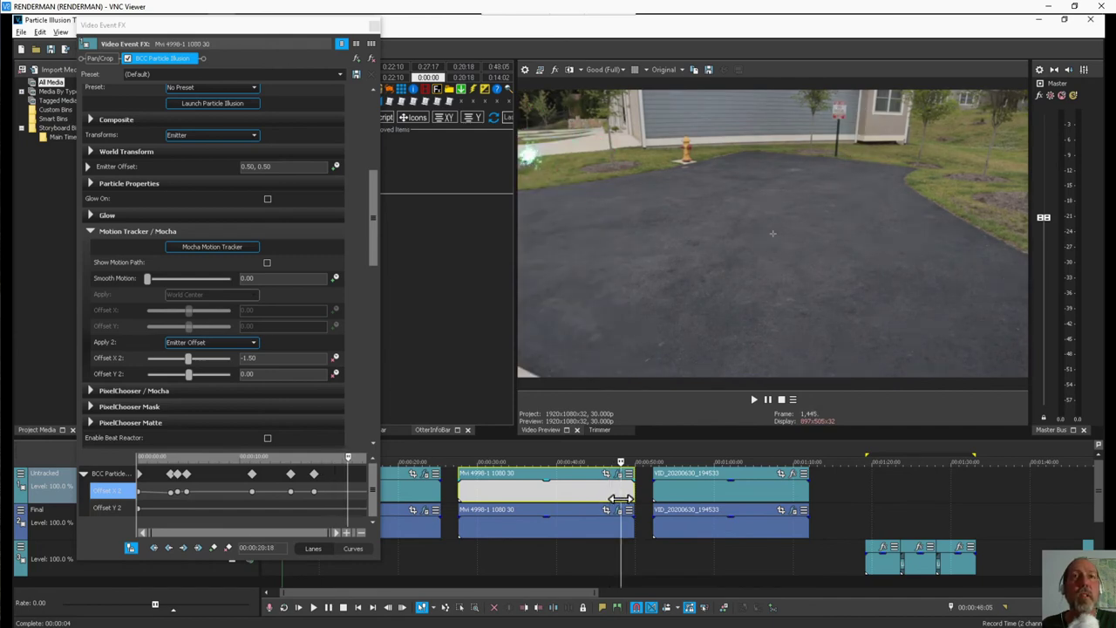
mouse_move(619, 498)
left_mouse_down()
mouse_move(595, 491)
mouse_move(616, 493)
left_mouse_up()
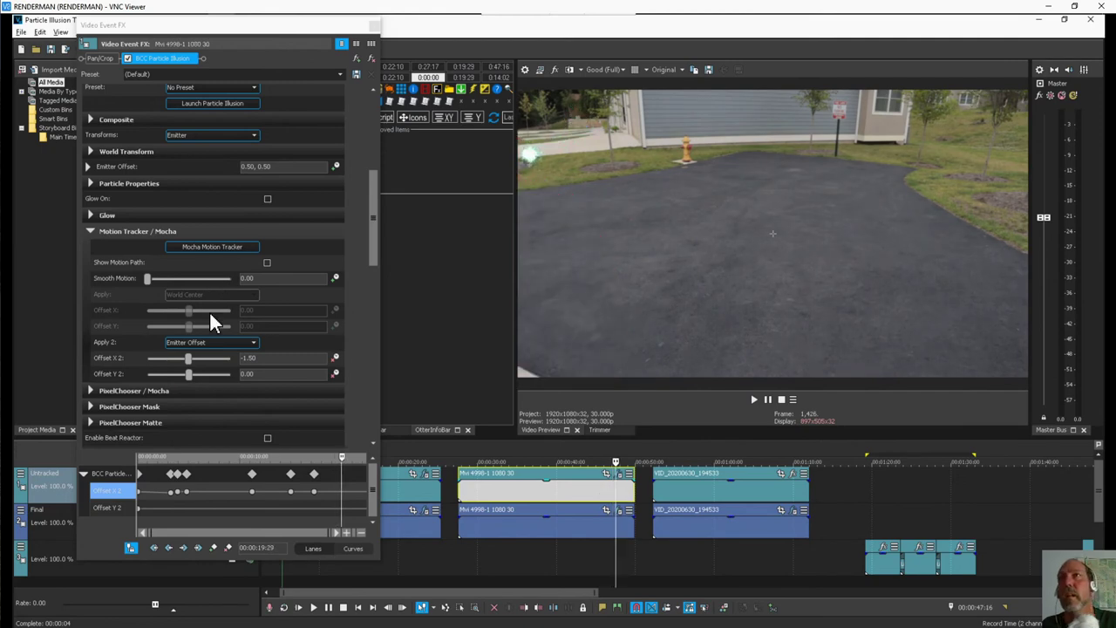
left_click_drag(190, 359, 179, 355)
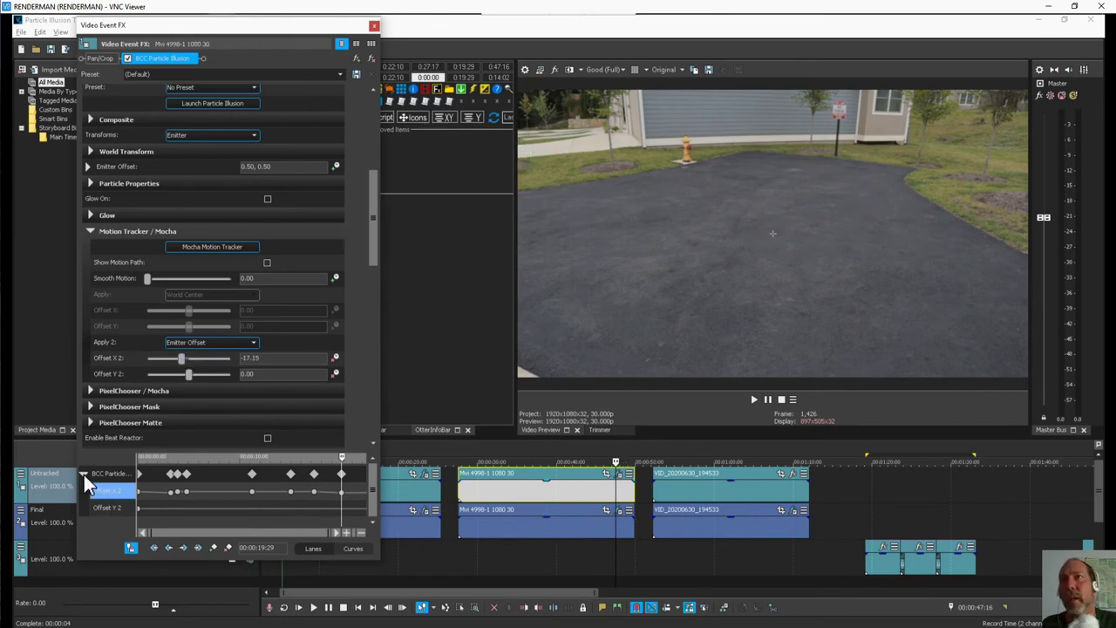
Scrub the start of the second clip to check the sparkles' position as the man's head enters around 00:00:03:26
left_click(482, 497)
left_click(487, 491)
mouse_move(488, 491)
left_mouse_down()
mouse_move(543, 496)
mouse_move(480, 489)
mouse_move(491, 490)
left_mouse_up()
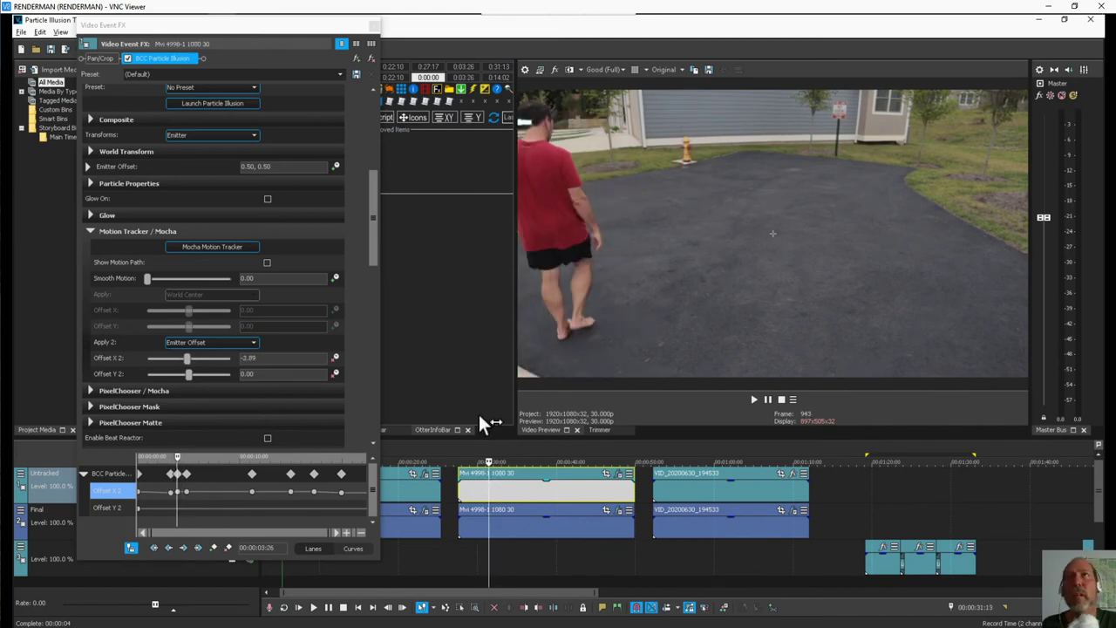
Turn on keyframing for the particle Size of the second clip's emitter and keyframe it to 353.74 at 00:00:03:27
left_click(90, 181)
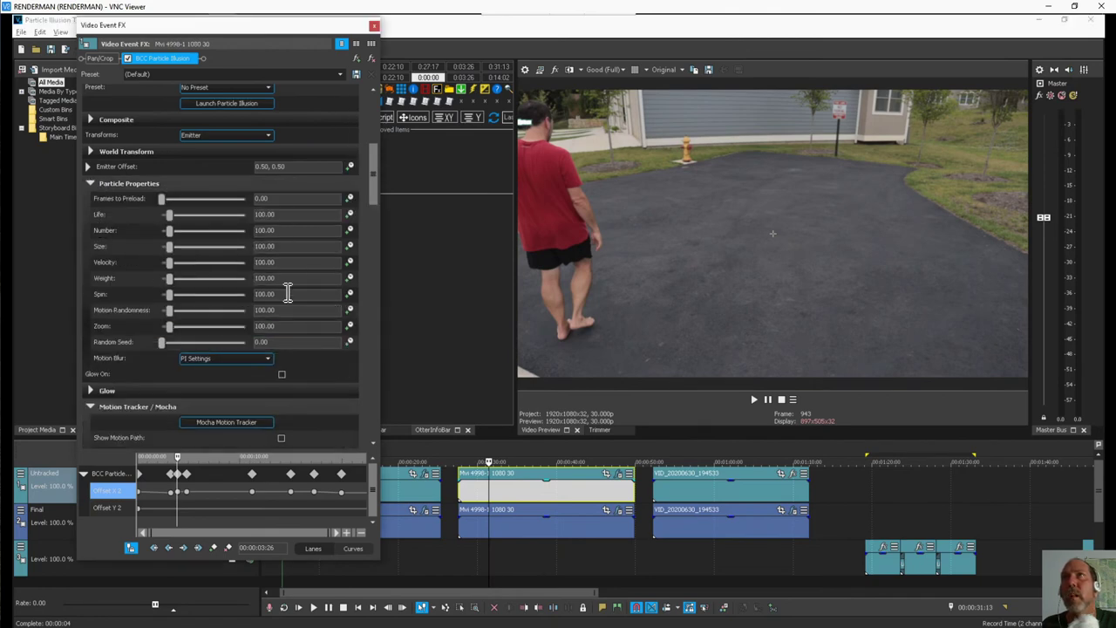
left_click(349, 248)
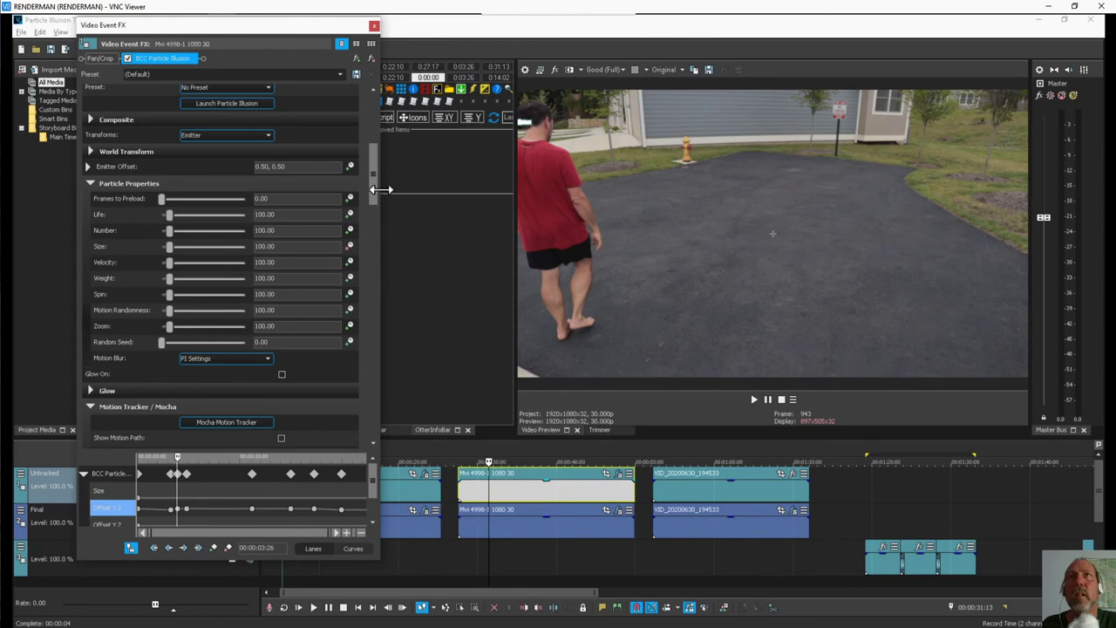
left_click_drag(373, 189, 378, 208)
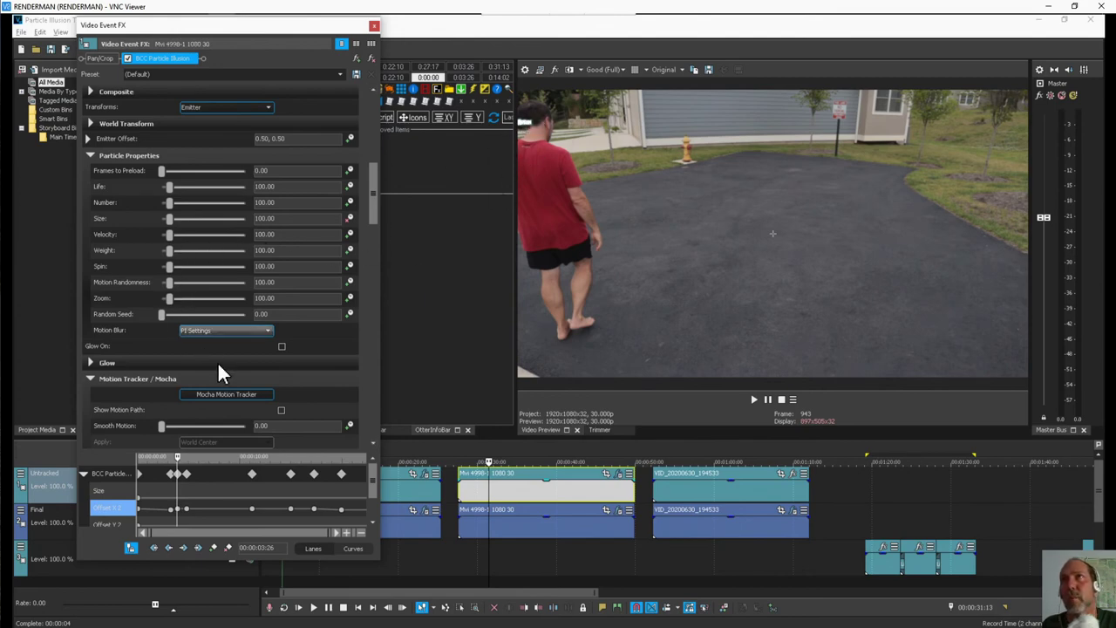
left_click(174, 481)
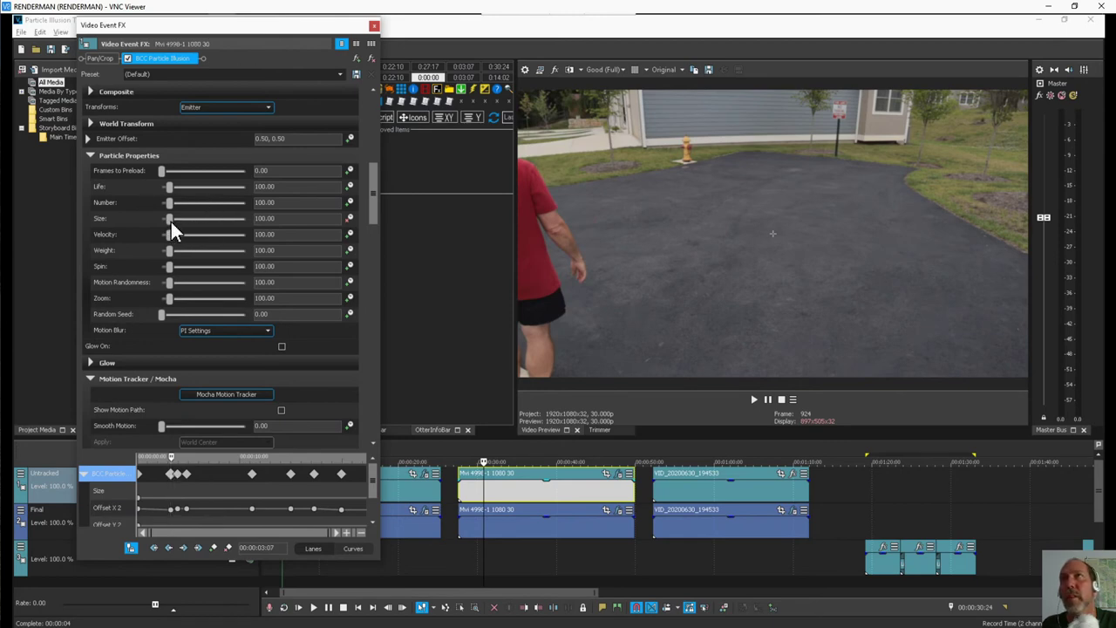
left_click(178, 474)
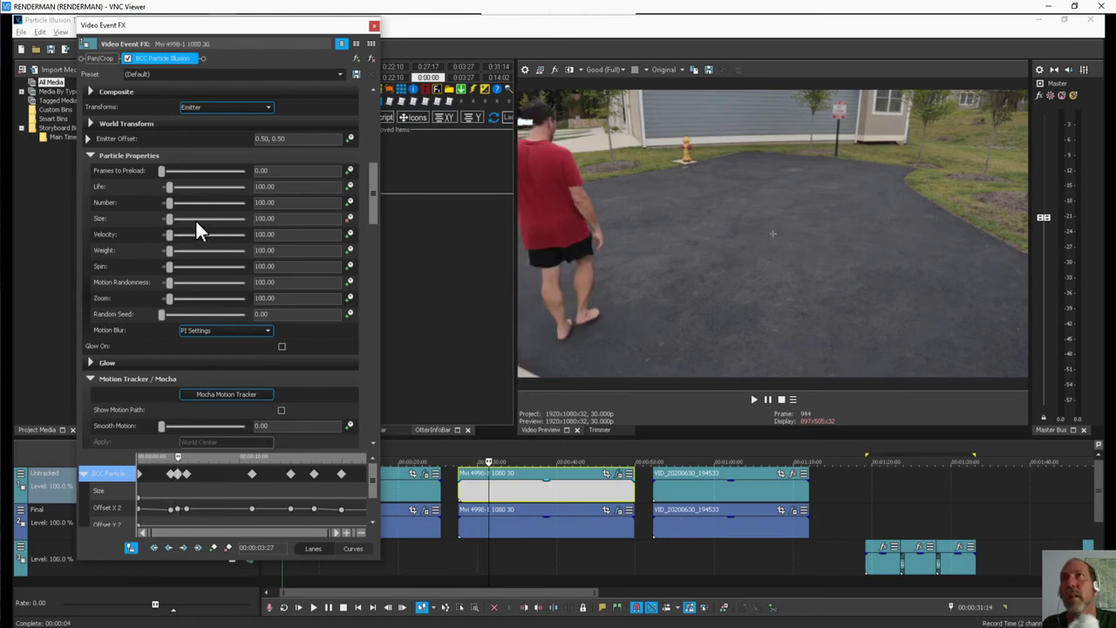
left_click_drag(168, 220, 191, 228)
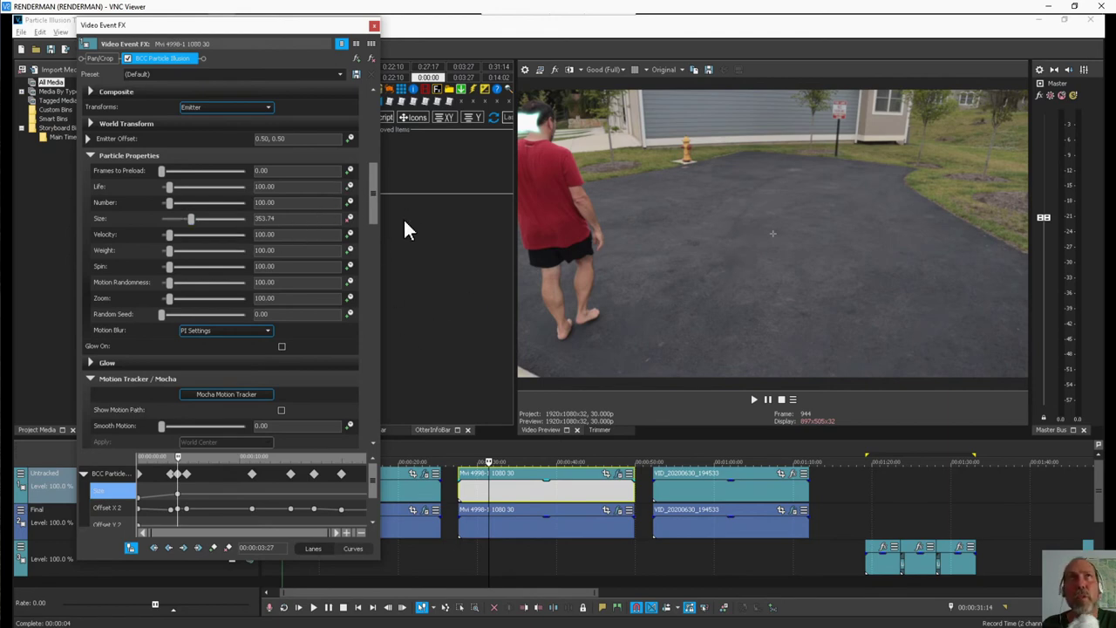
Keyframe the particle Size down to 258.50 at 00:00:05:16 and 163.27 at 00:00:07:10 as the man walks away
left_click(491, 496)
key("space")
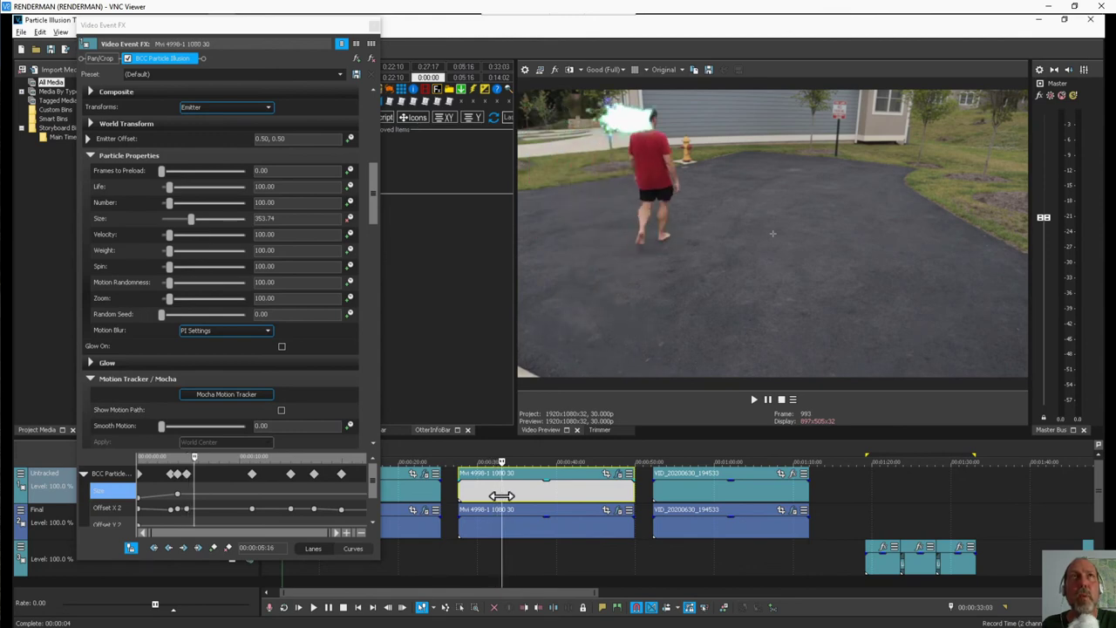
left_click_drag(192, 220, 184, 217)
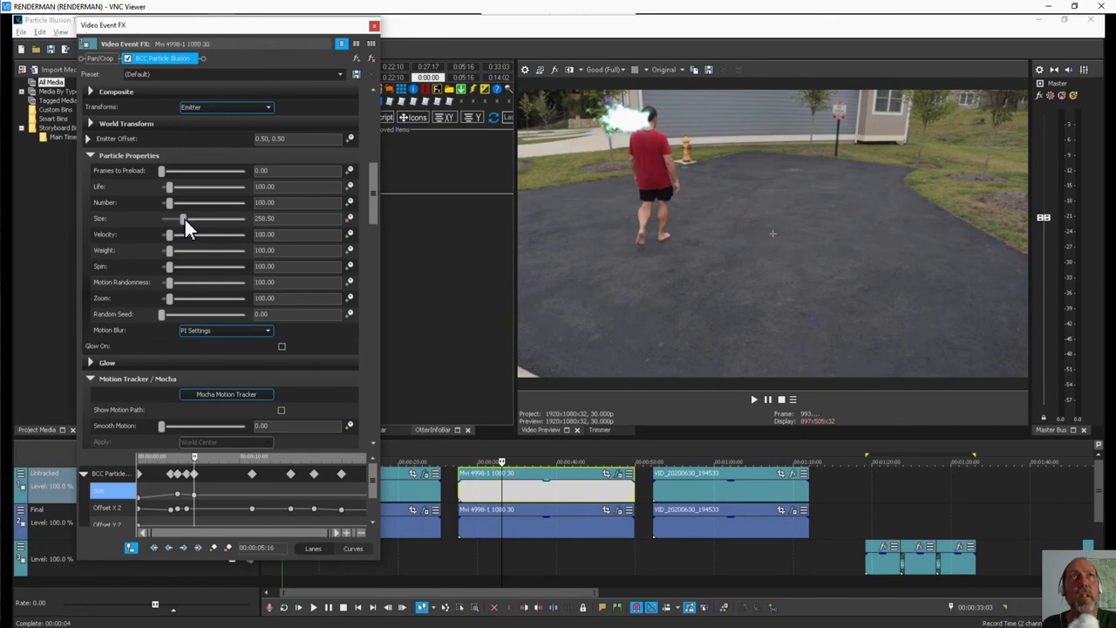
left_click(501, 486)
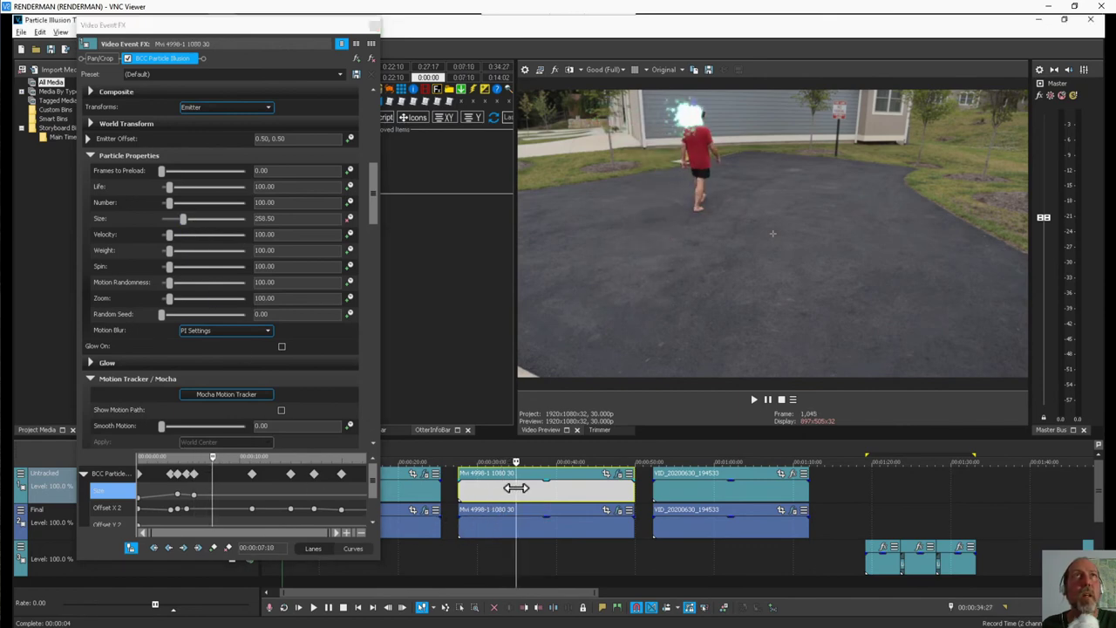
left_click_drag(182, 220, 172, 219)
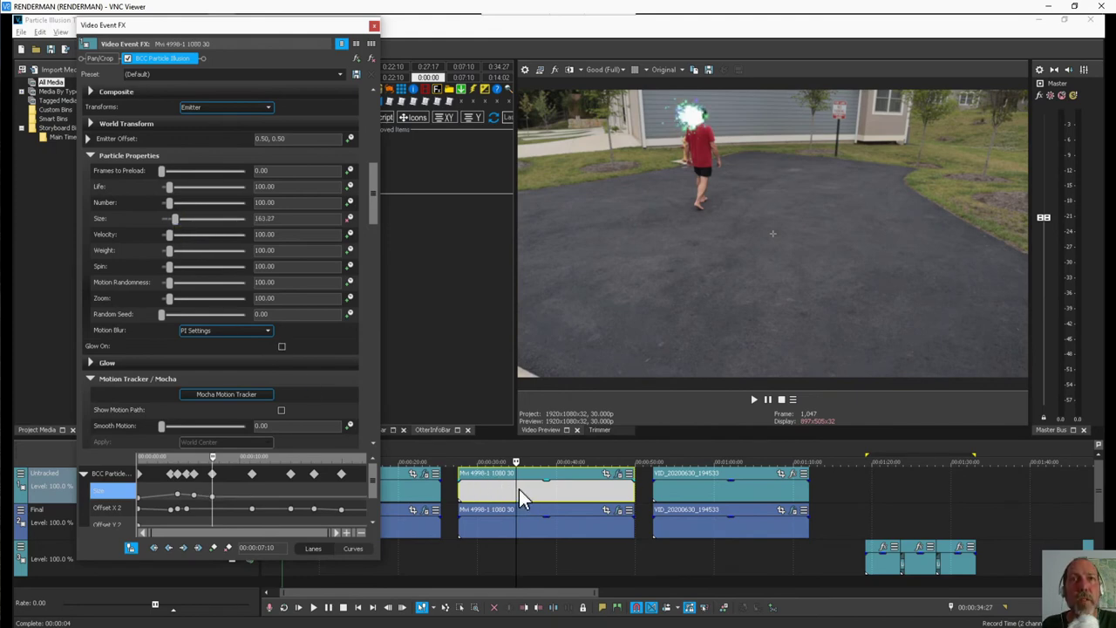
left_click_drag(518, 490, 532, 489)
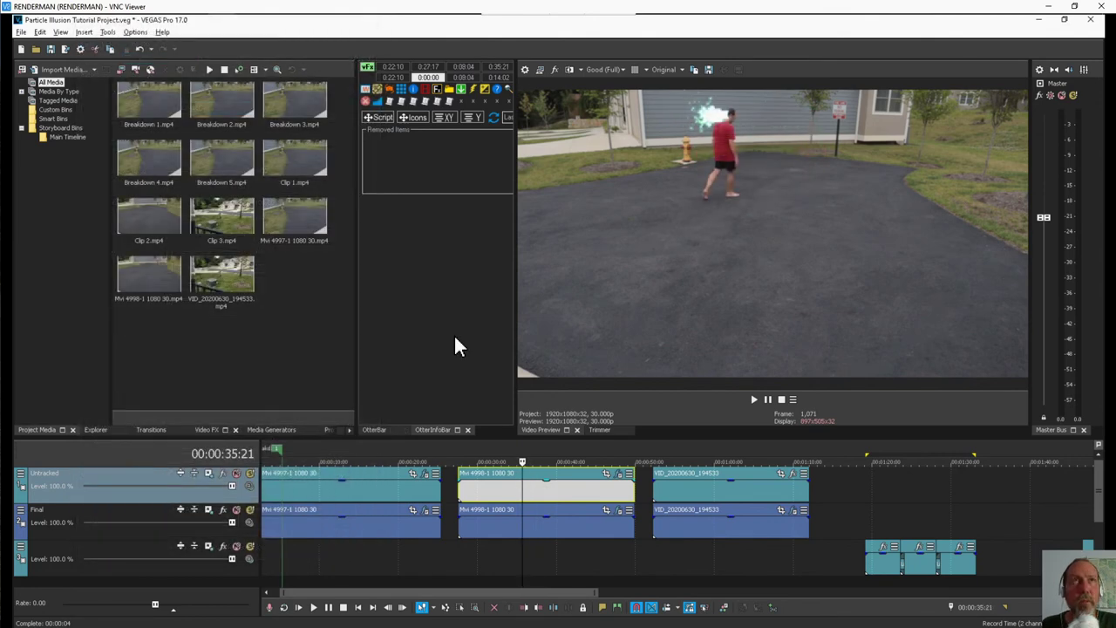
left_click(625, 491)
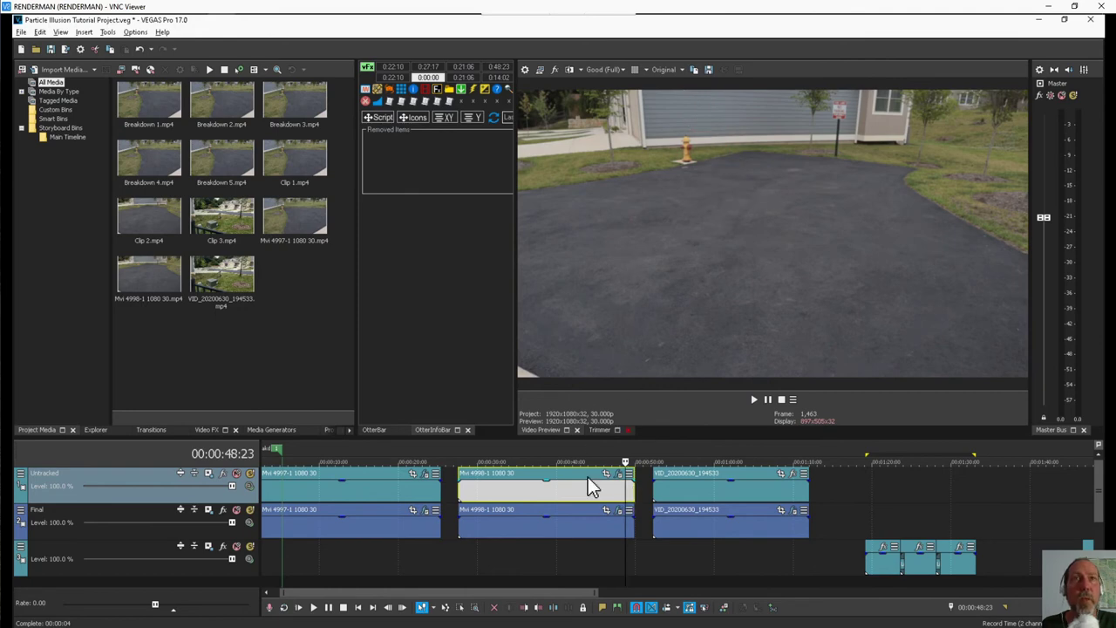
left_click(618, 474)
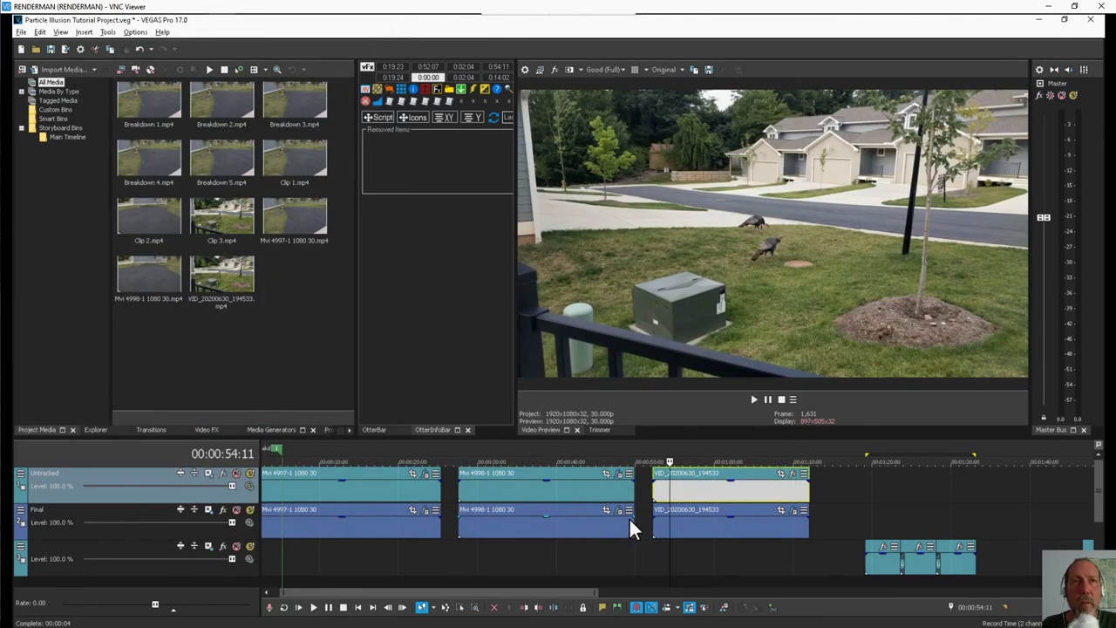
Move the Final track above the Untracked track and play the finished sparkle effect on the turkey in the third clip
left_click_drag(136, 516, 135, 468)
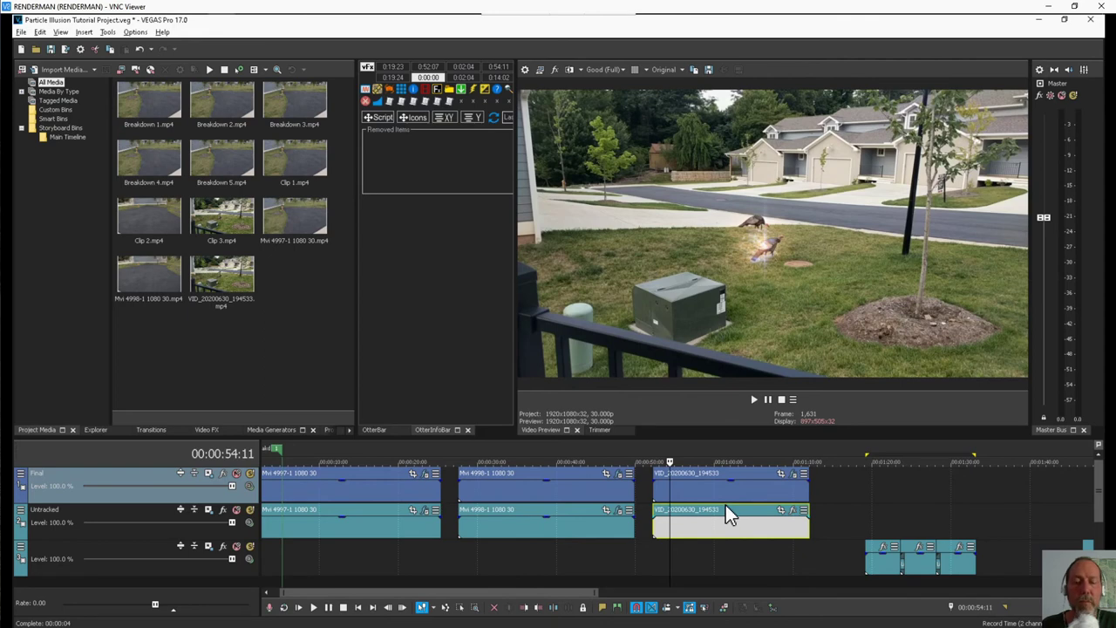
key("space")
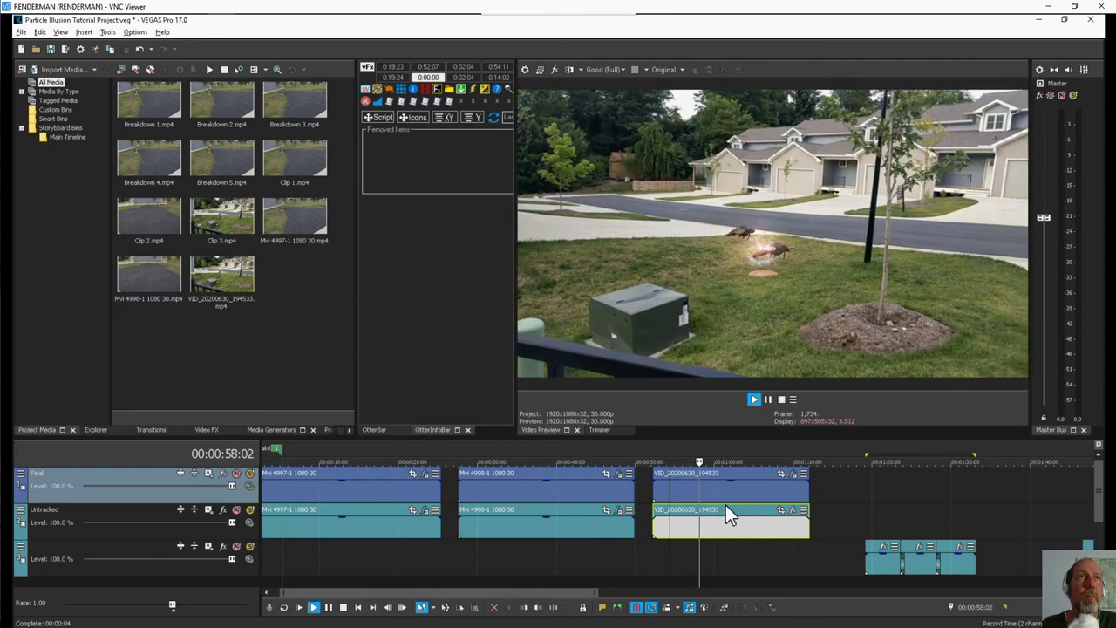
key("space")
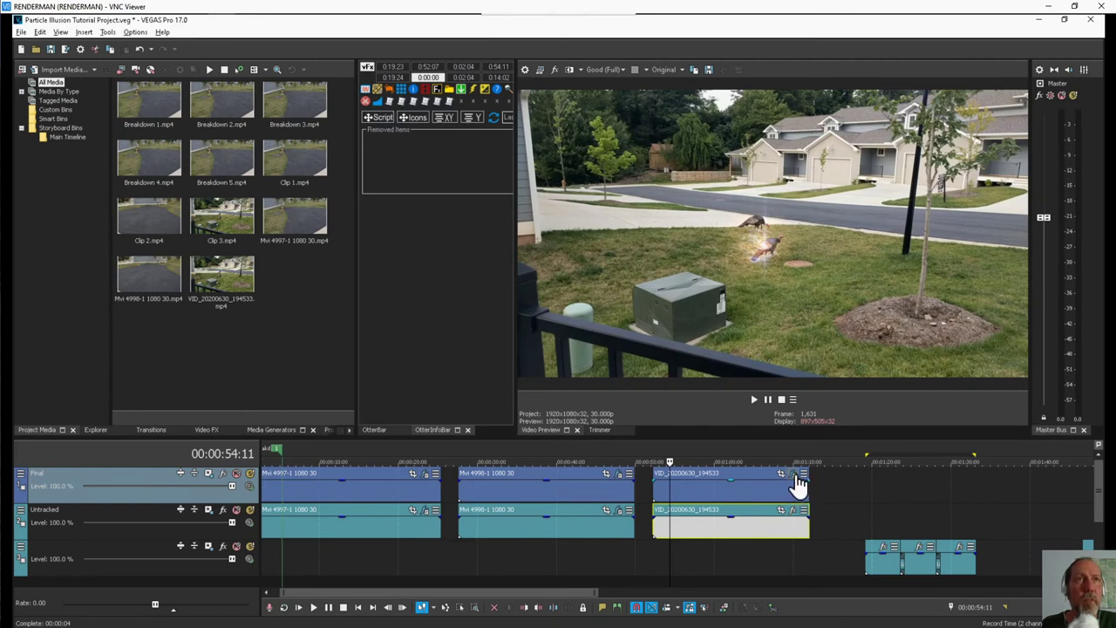
Open the finished turkey clip's BCC Particle Illusion settings and examine its World Center and Emitter Offset layers in Mocha
left_click(795, 479)
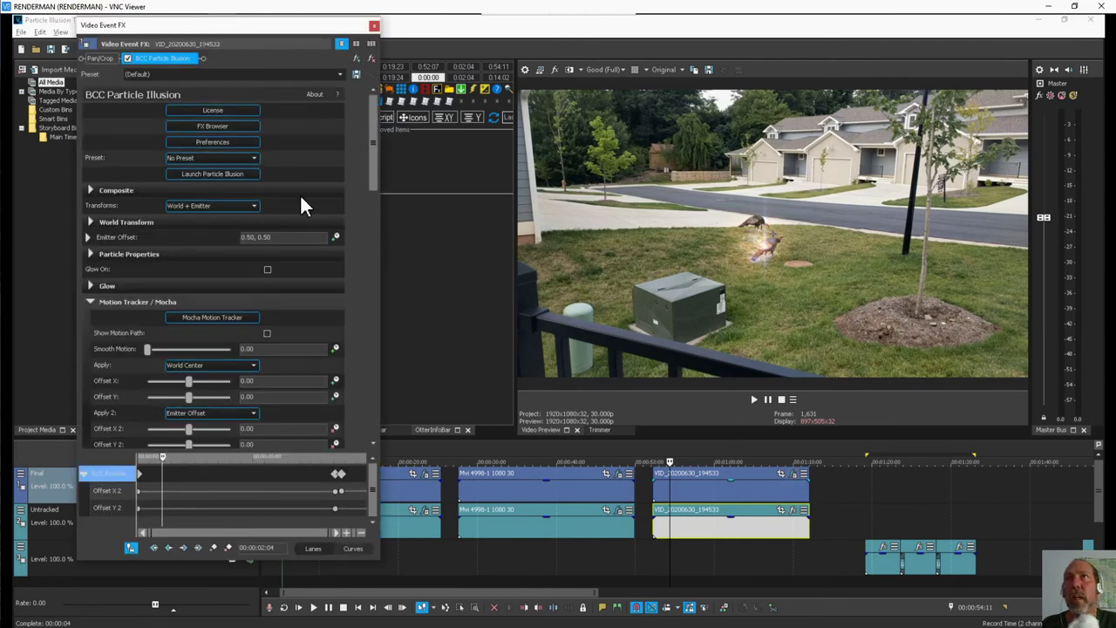
scroll(372, 188, "down", 1)
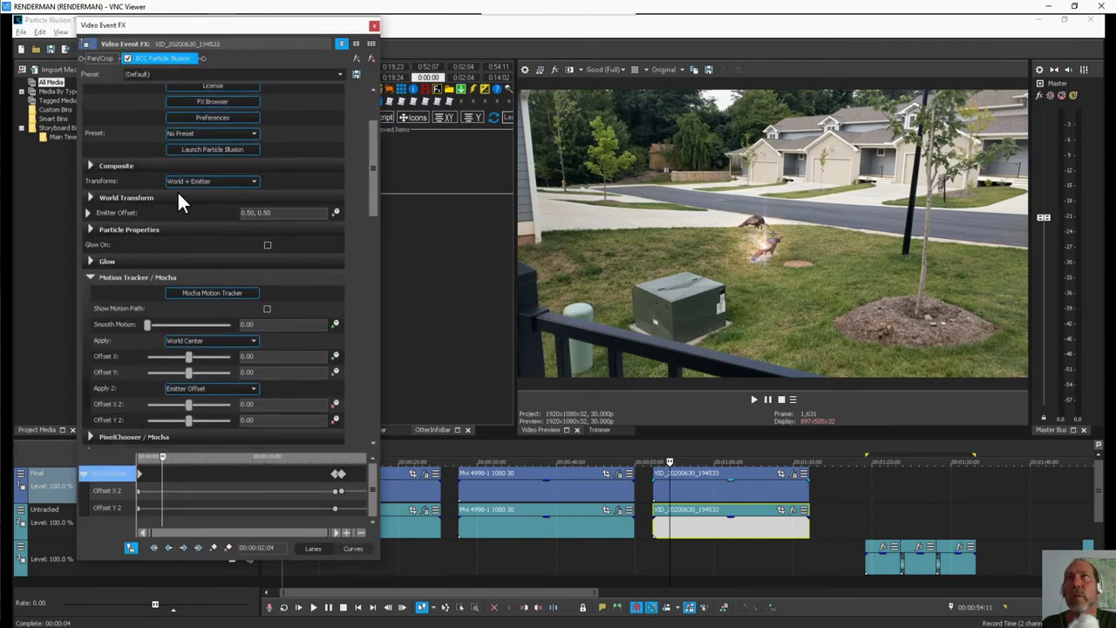
left_click(223, 293)
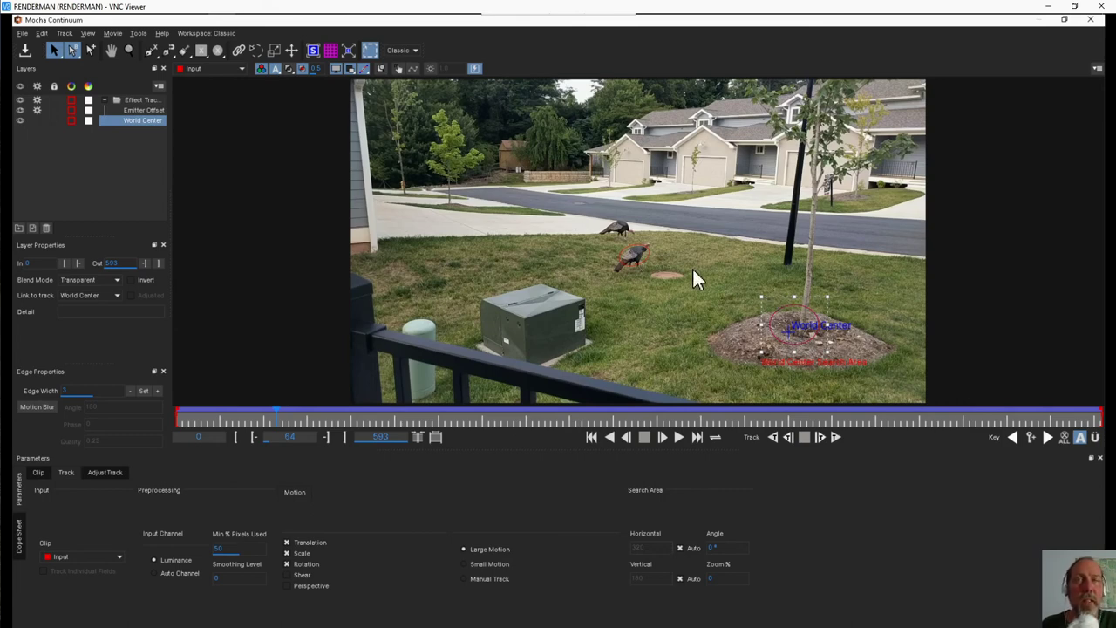
left_click(136, 110)
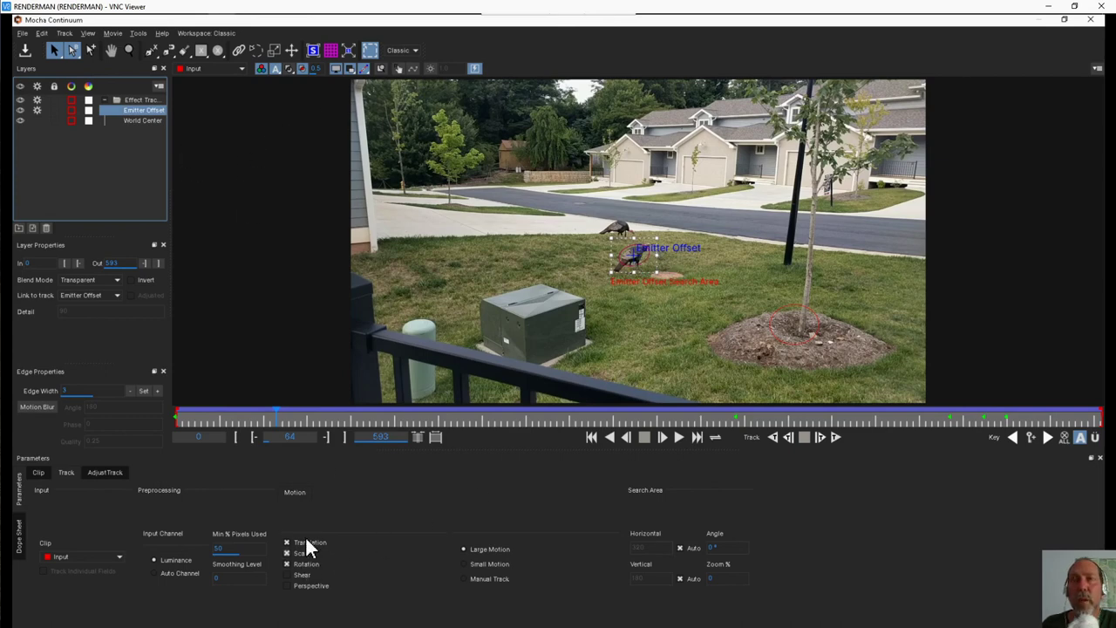
left_click(148, 122)
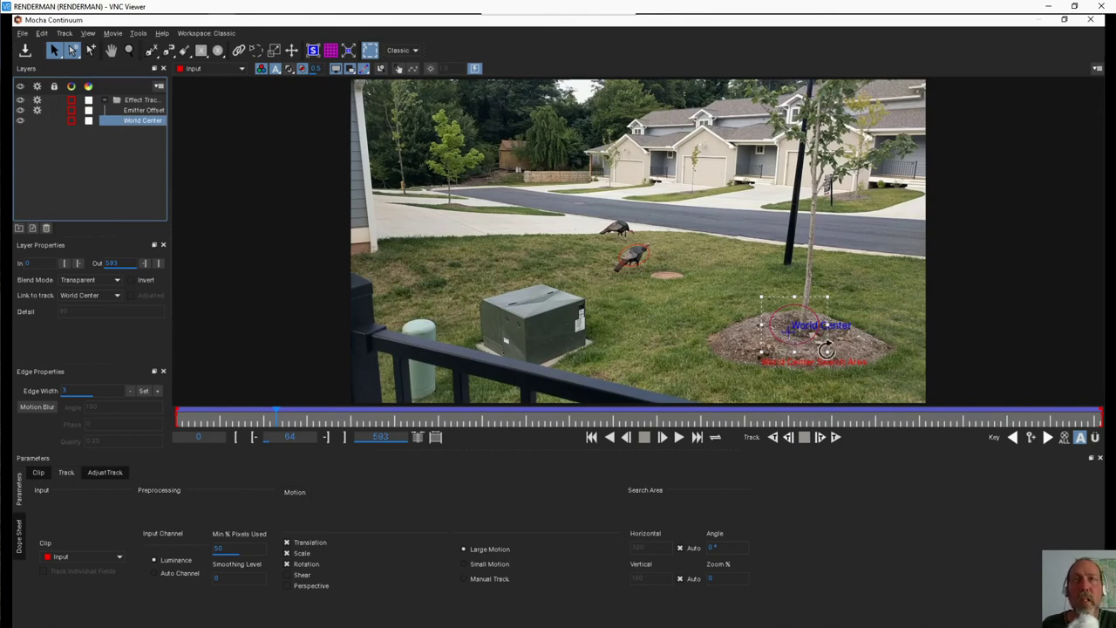
key("alt+F4")
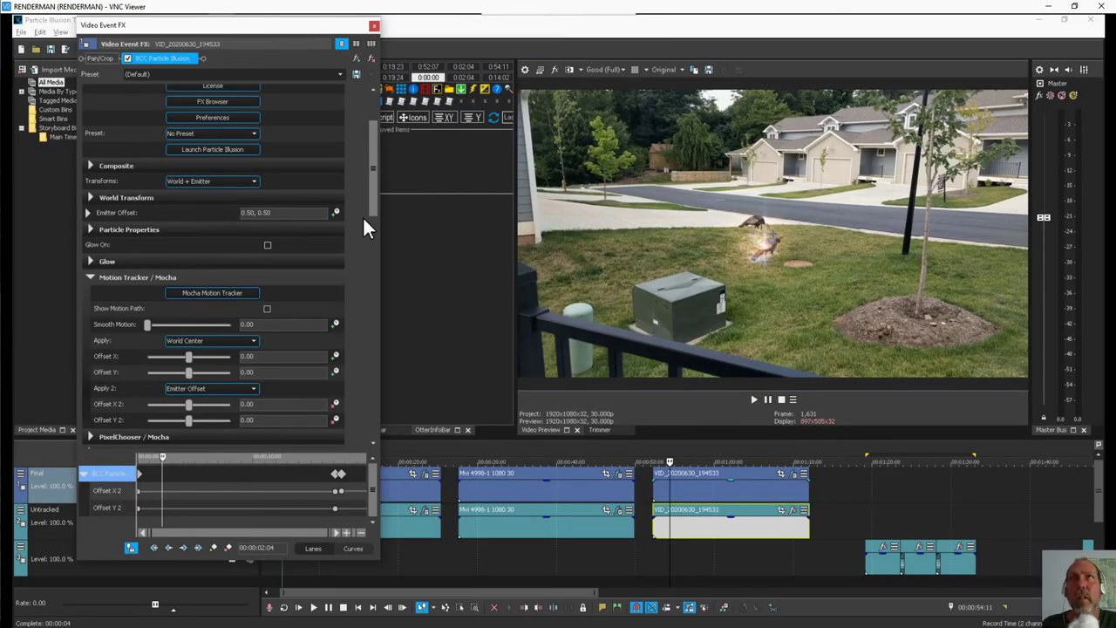
Examine the turkey clip's Apply and Apply 2 tracking assignments and the Offset X 2 and Offset Y 2 keyframes near its end
left_click_drag(376, 203, 381, 309)
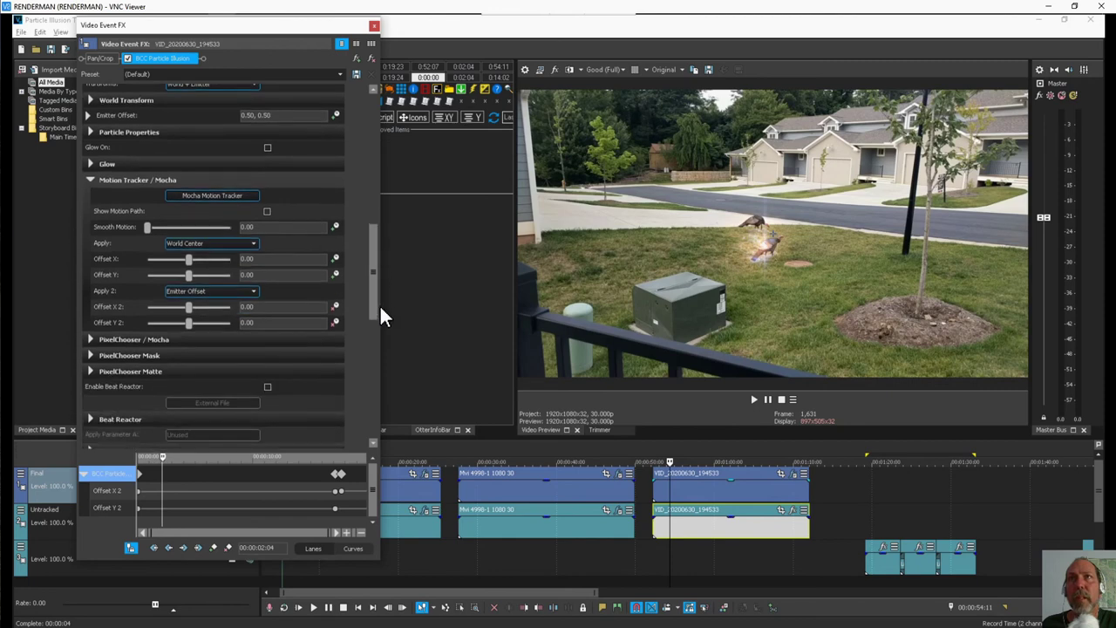
left_click(771, 493)
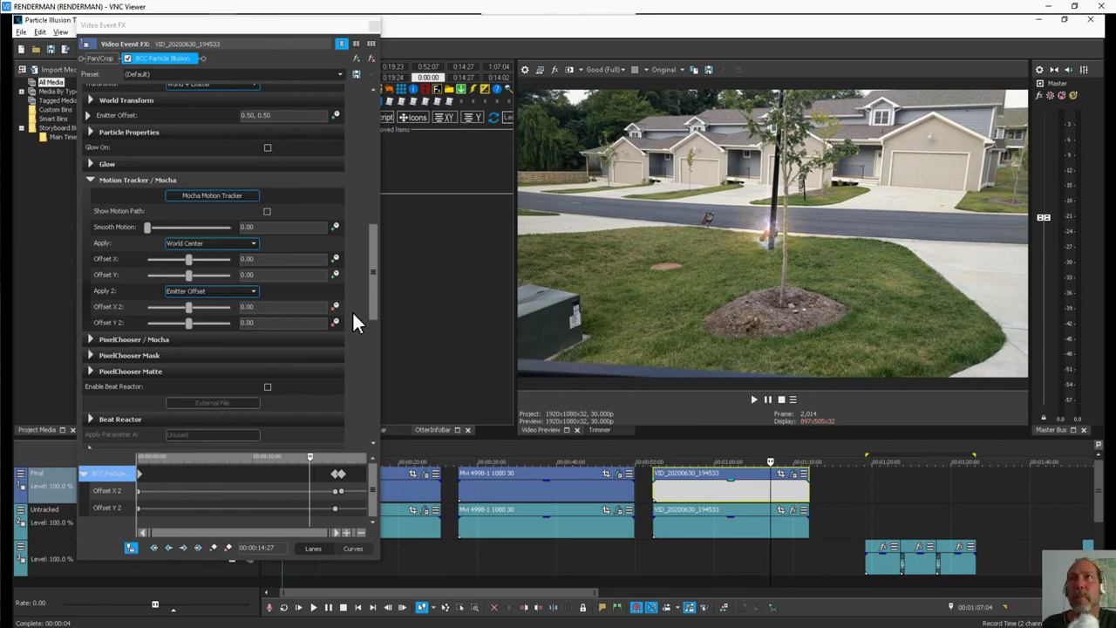
left_click_drag(373, 288, 376, 343)
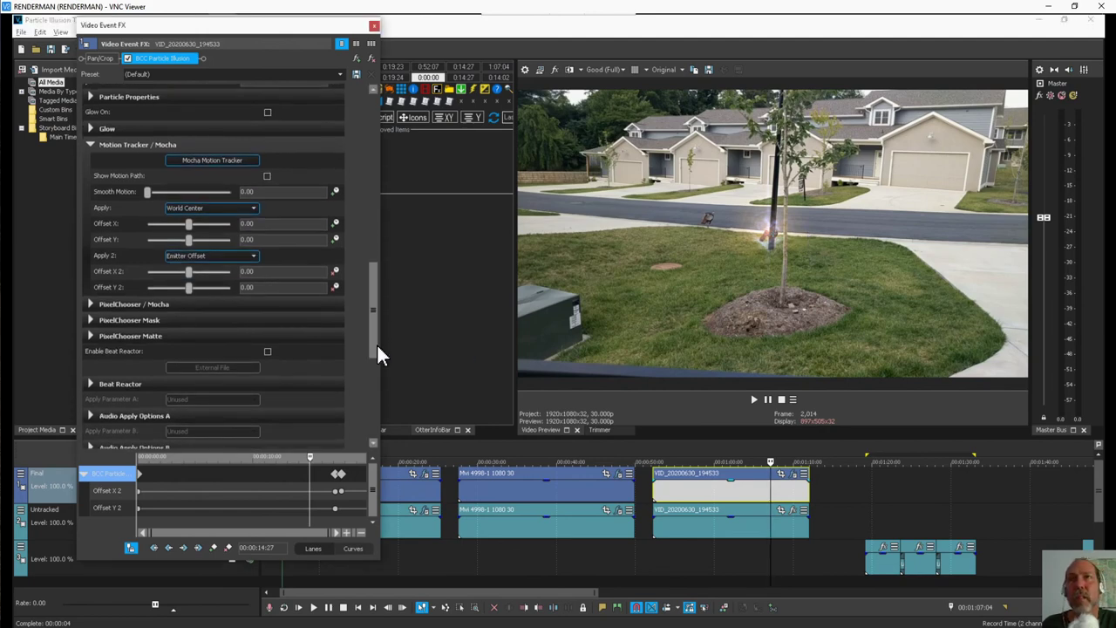
left_click(335, 476)
left_click(341, 476)
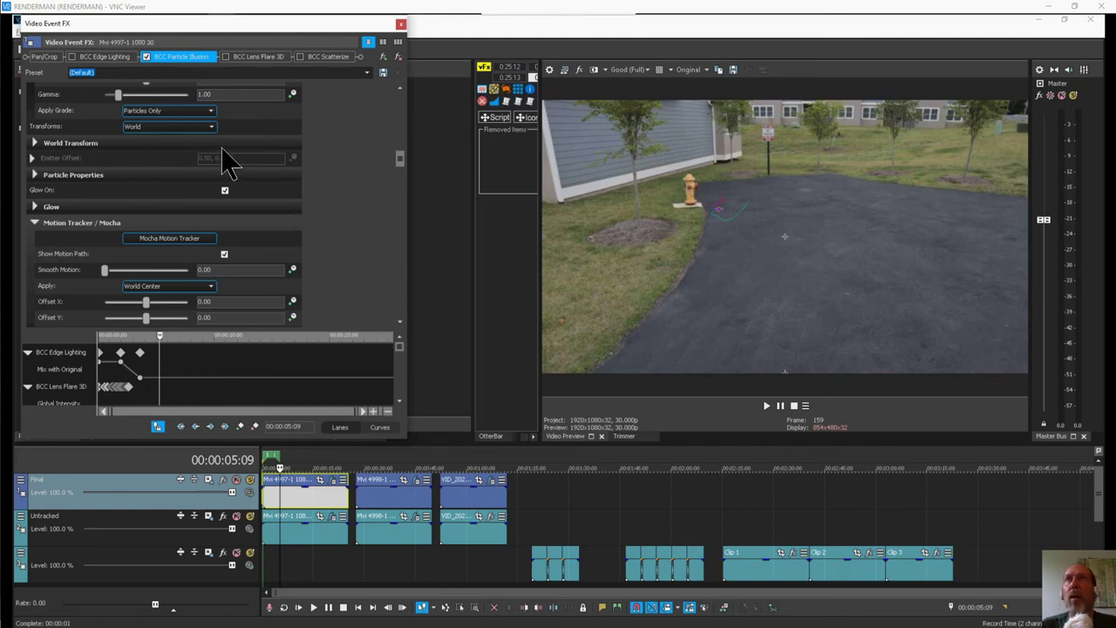
Launch Particle Illusion for the finished first clip, enable the super bubbles 04 1 emitter and disable it again
left_click_drag(398, 165, 381, 93)
left_click(179, 171)
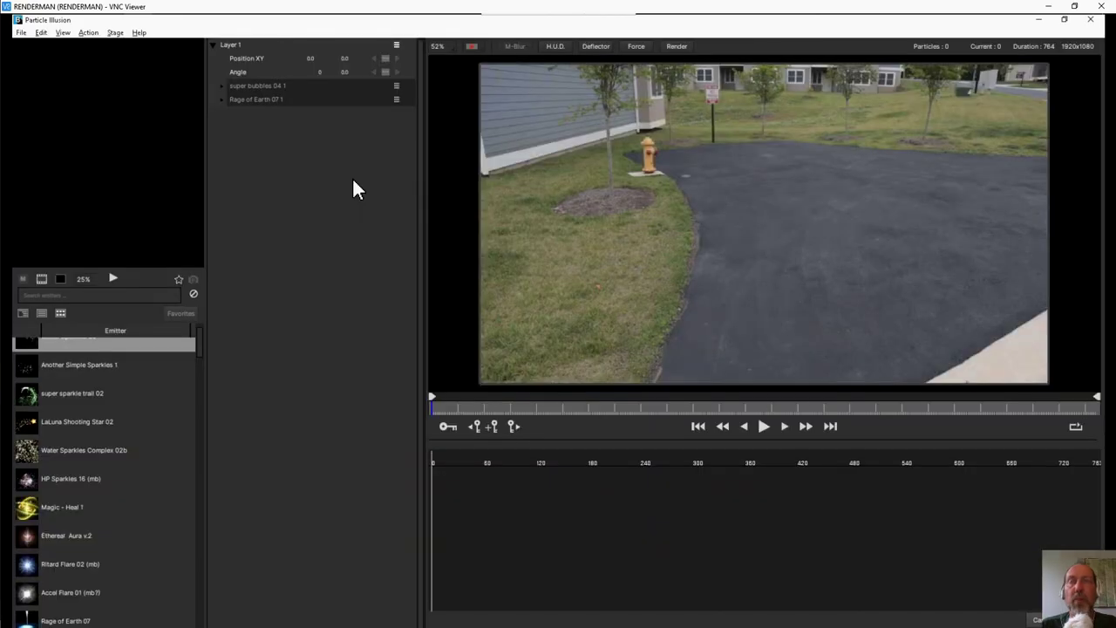
left_click(395, 85)
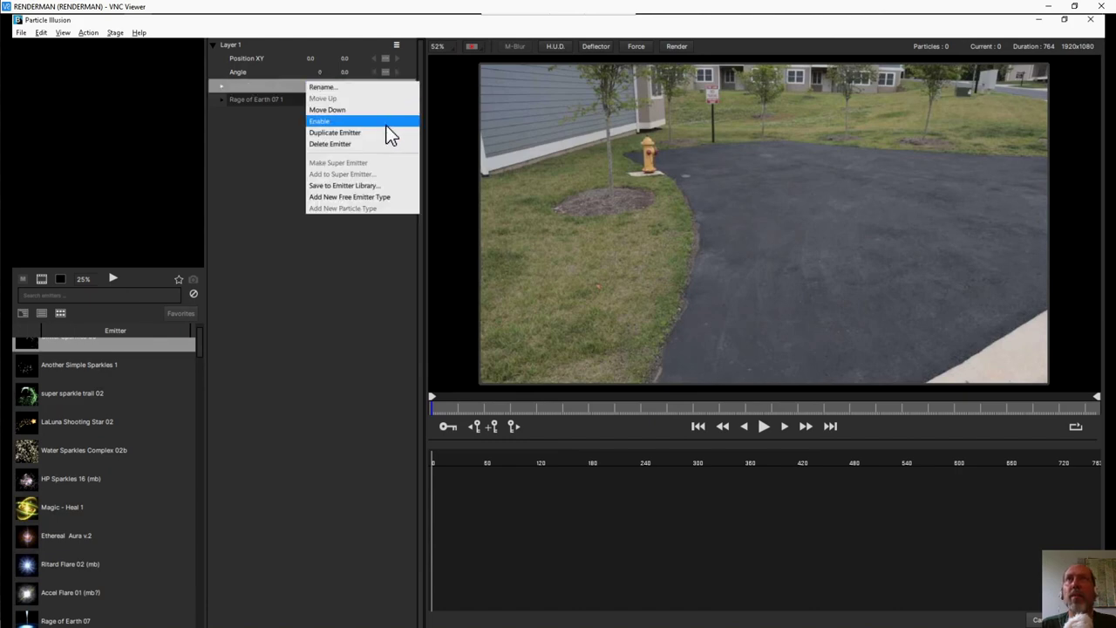
left_click(383, 121)
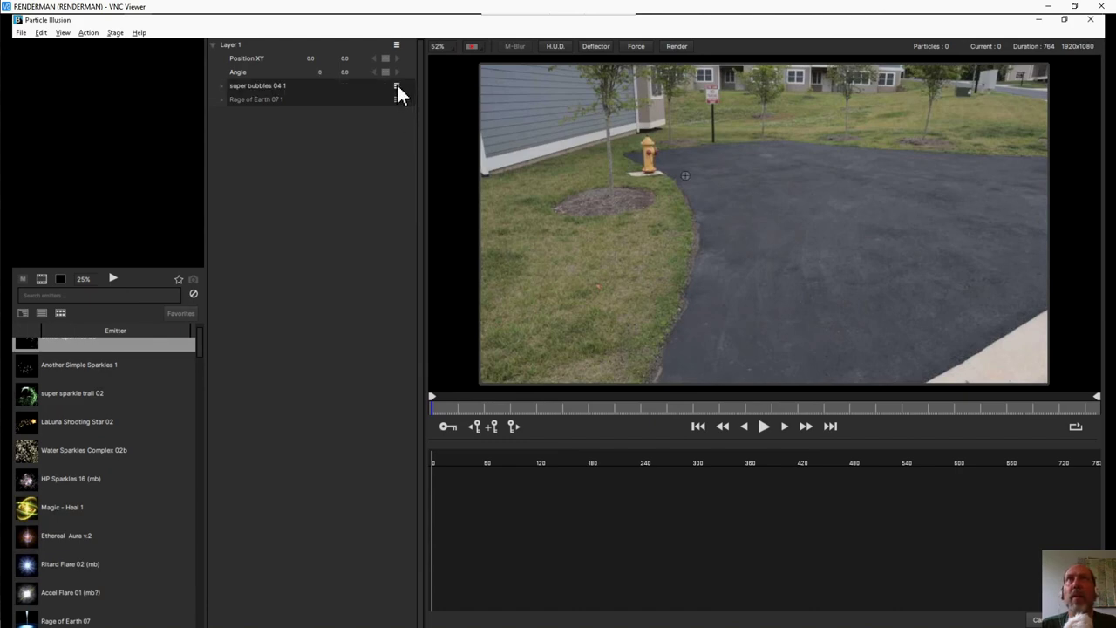
left_click(397, 85)
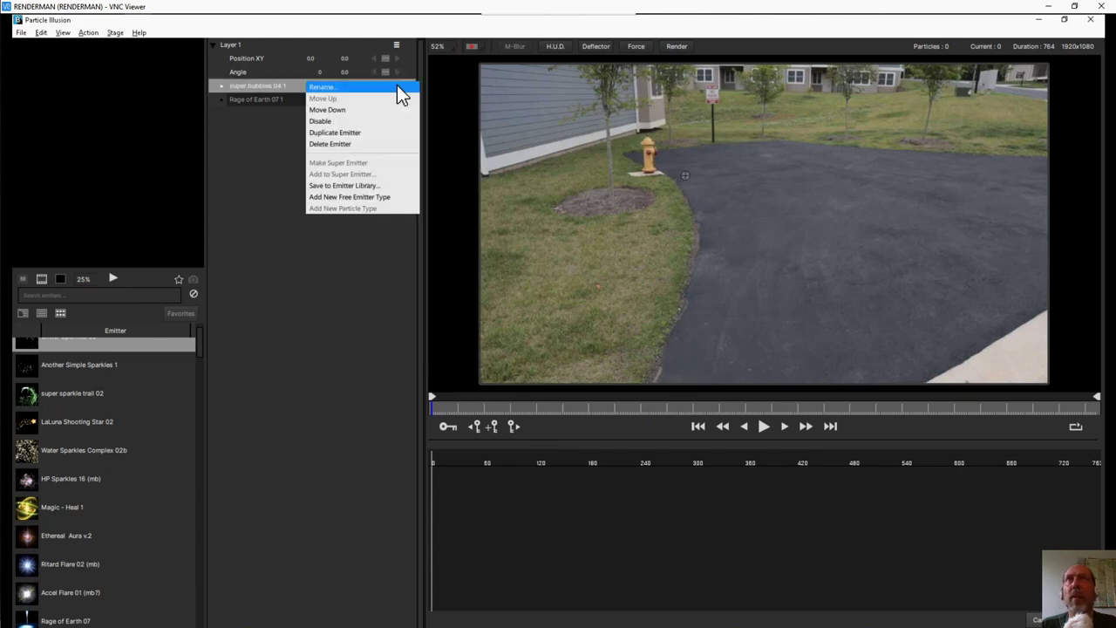
left_click(340, 122)
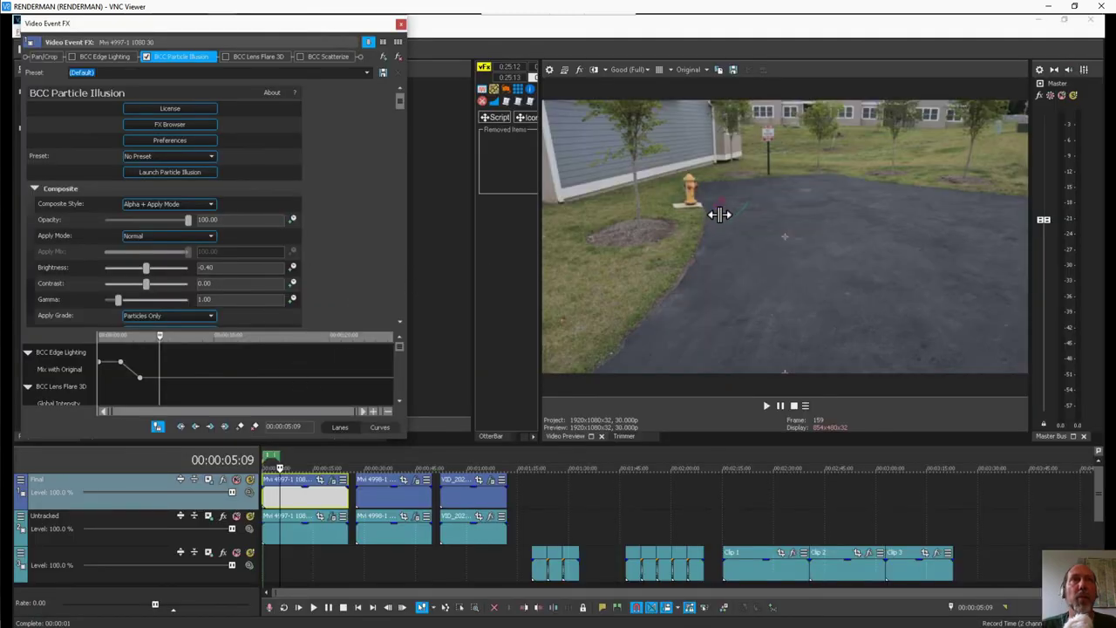
Scrub the finished first clip to 00:00:12:06 and launch Particle Illusion again to check which frame it shows
left_click(291, 490)
left_click(301, 496)
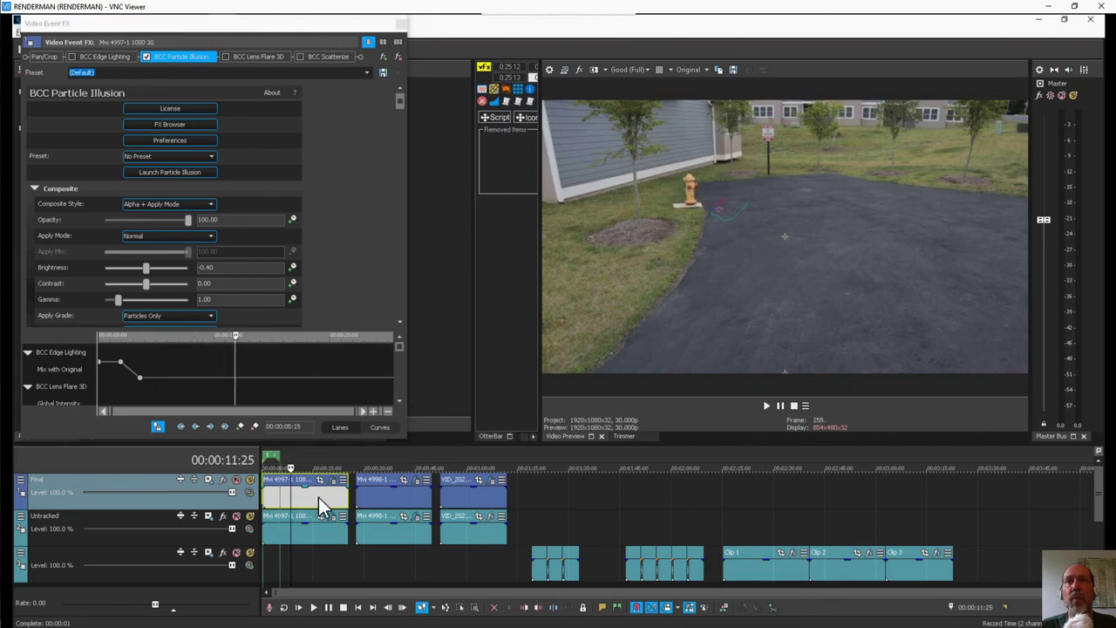
left_click(319, 497)
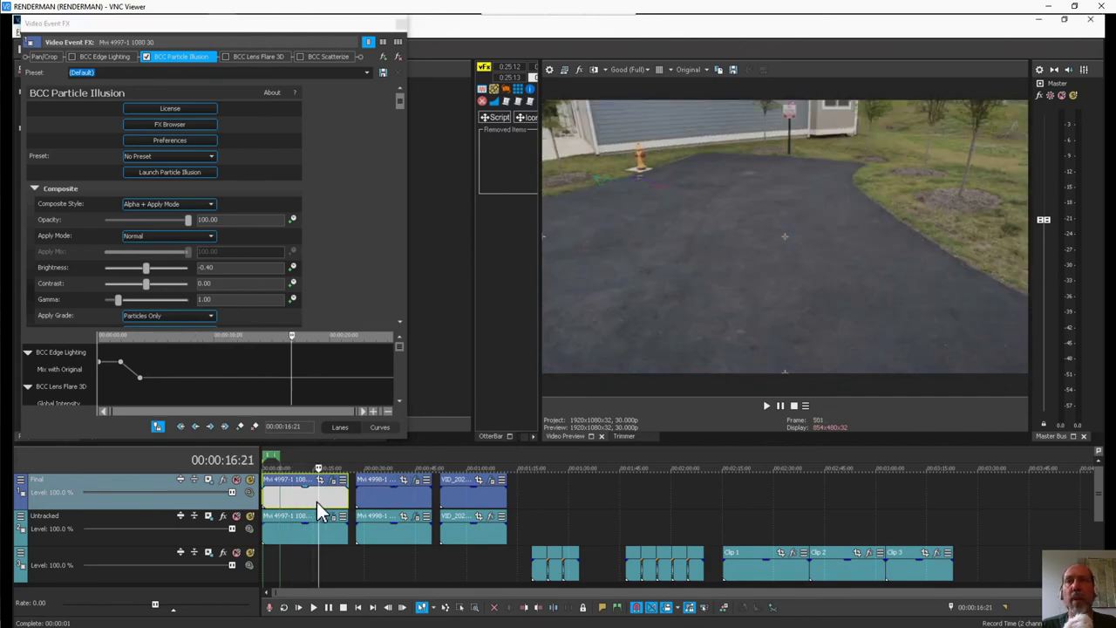
mouse_move(318, 497)
left_mouse_down()
mouse_move(292, 498)
mouse_move(299, 494)
left_mouse_up()
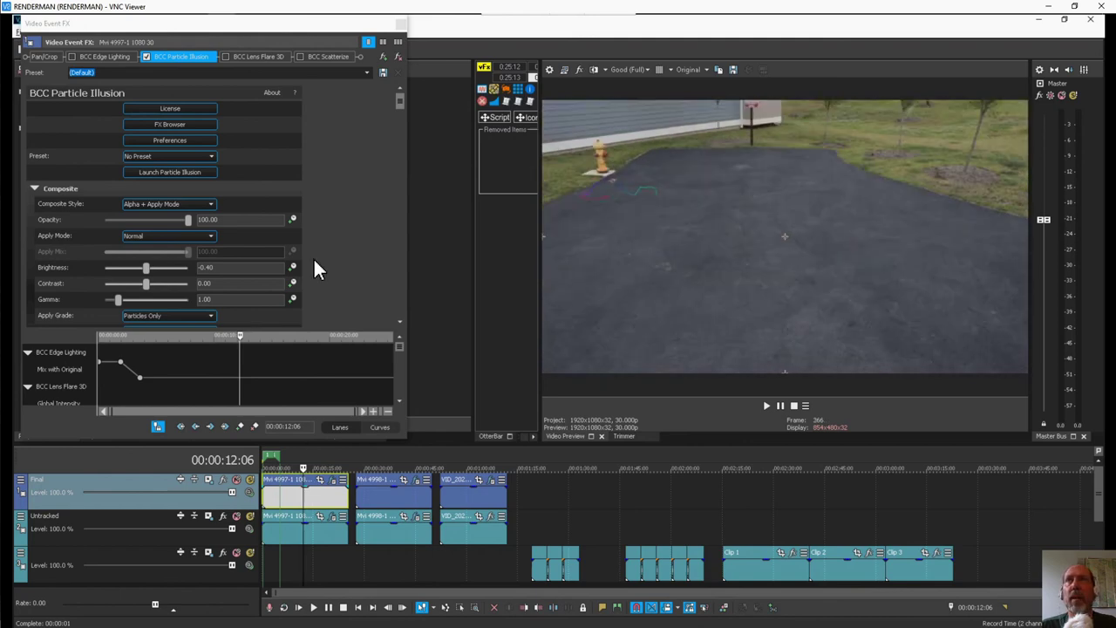
left_click(197, 173)
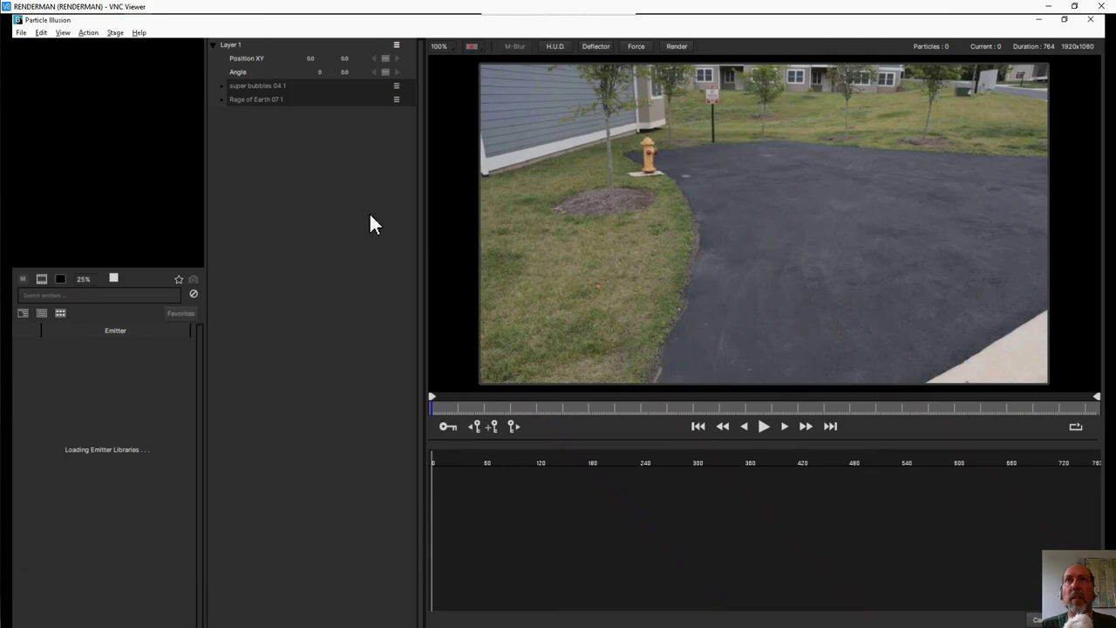
Enable the super bubbles 04 1 and Rage of Earth 07 1 emitters on Layer 1
left_click(396, 86)
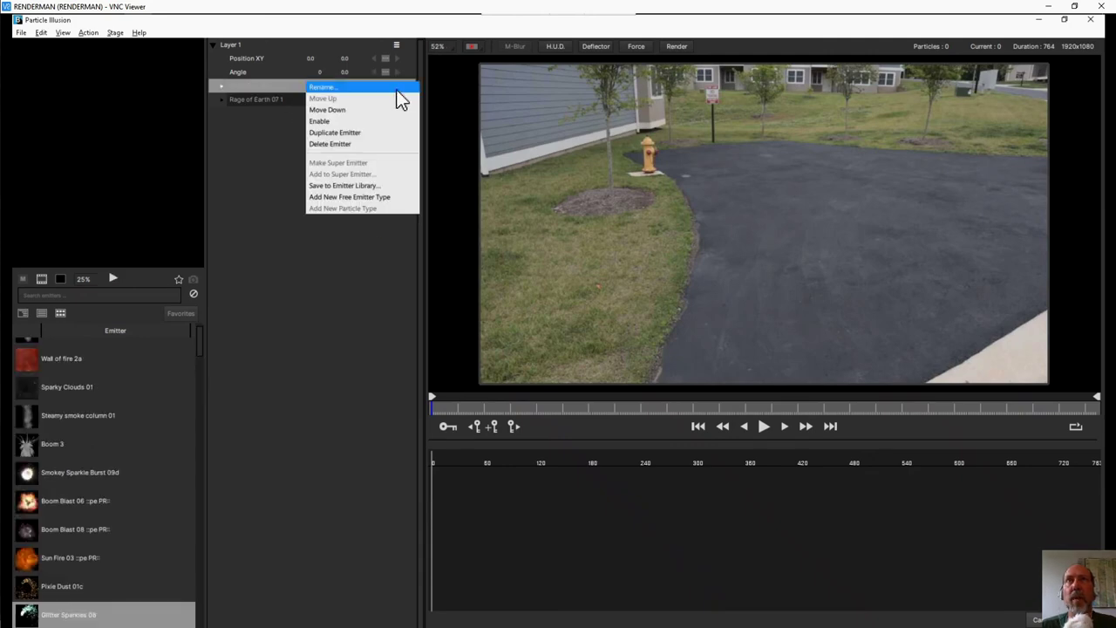
left_click(393, 110)
left_click(397, 100)
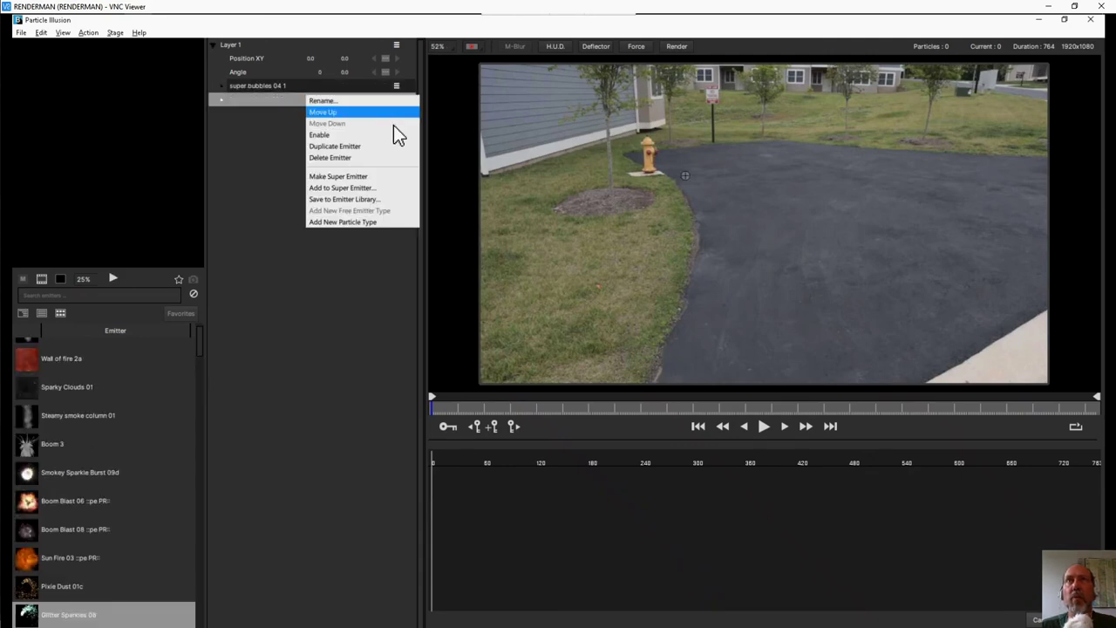
left_click(389, 133)
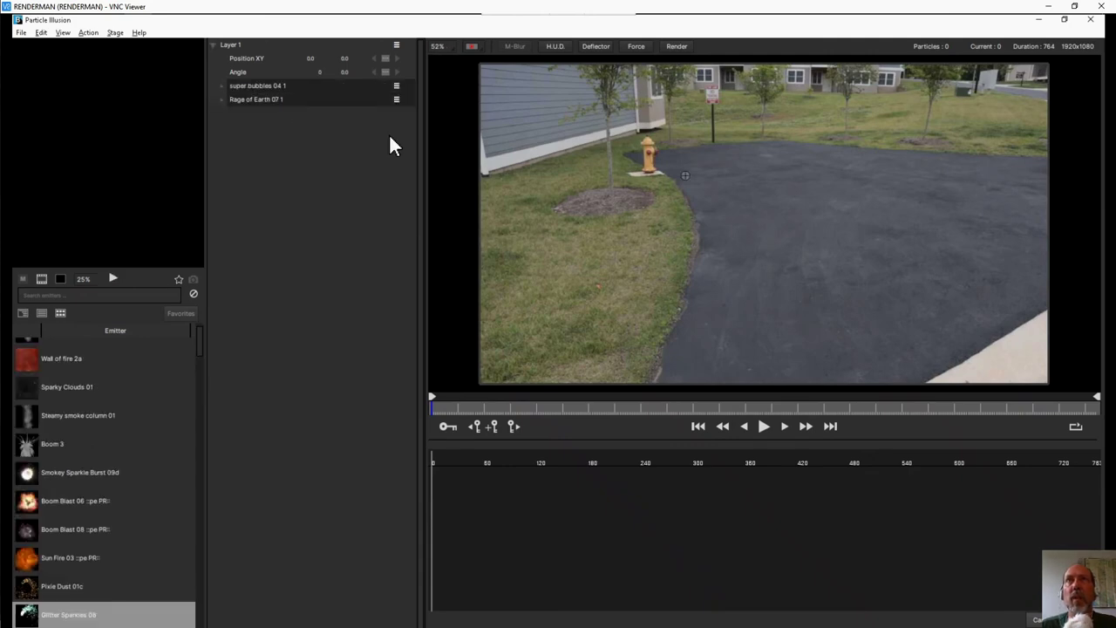
Preview both emitters by scrubbing and playing the driveway clip from the first frame, and close Particle Illusion
left_click(584, 407)
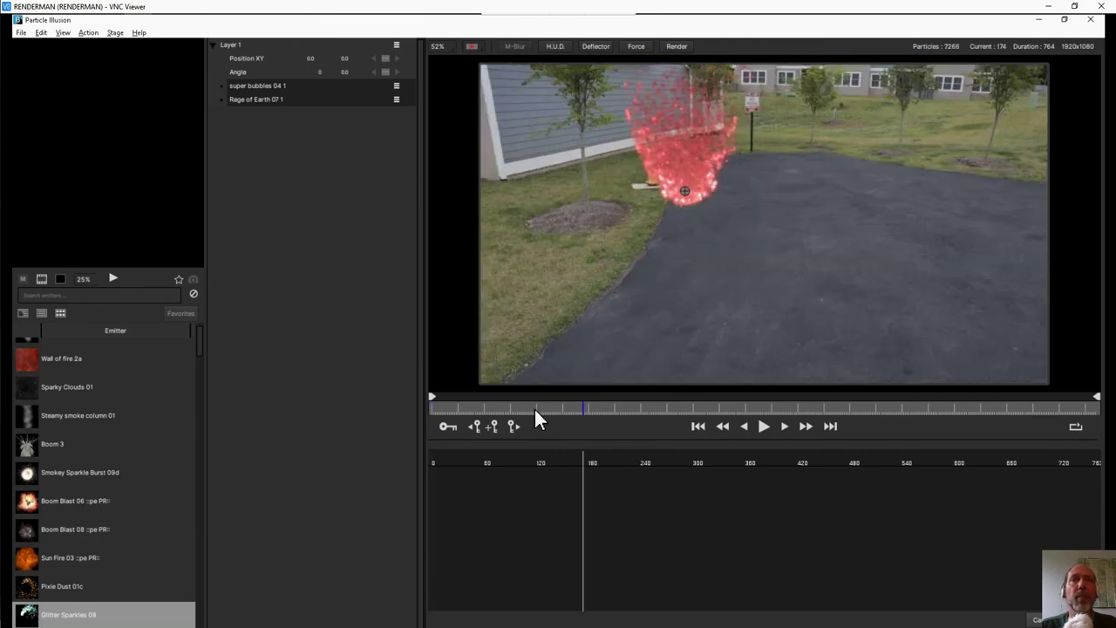
left_click(465, 408)
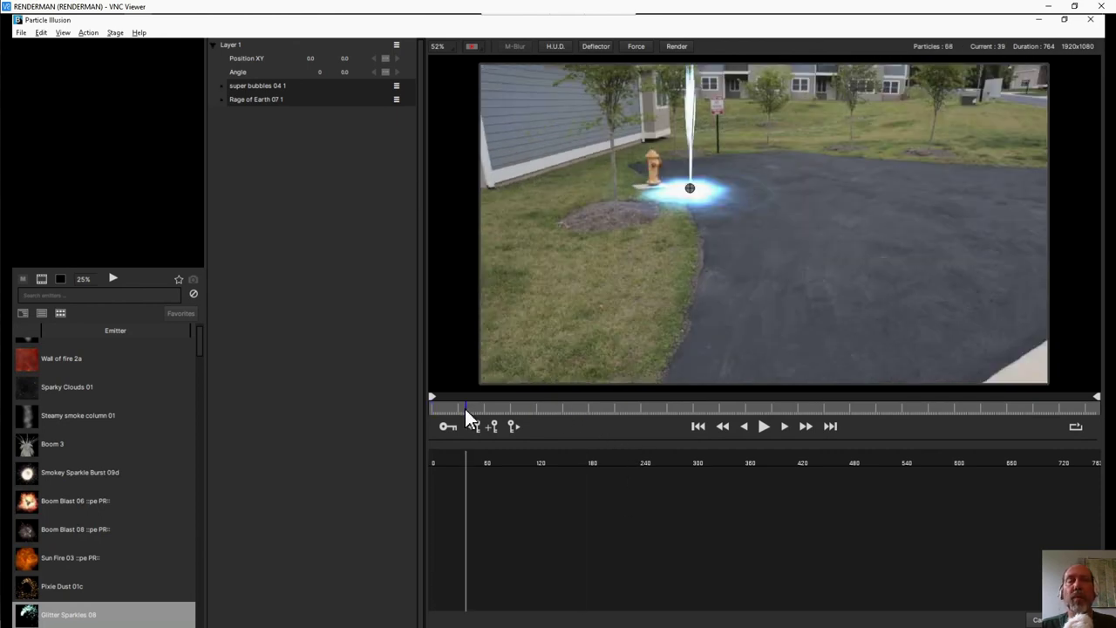
left_click(432, 408)
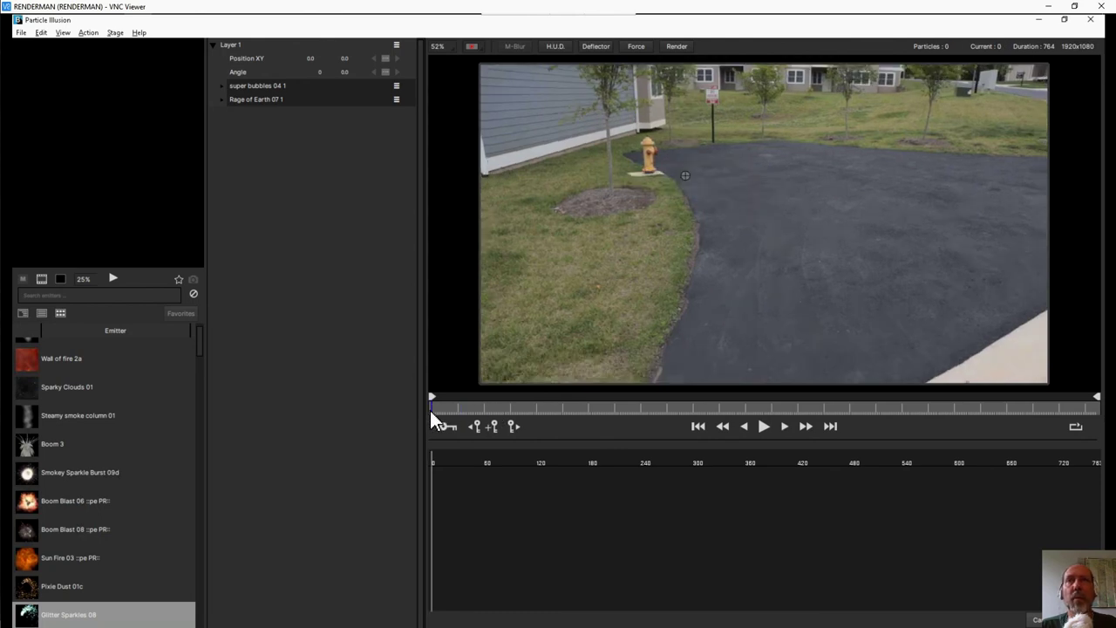
left_click(762, 427)
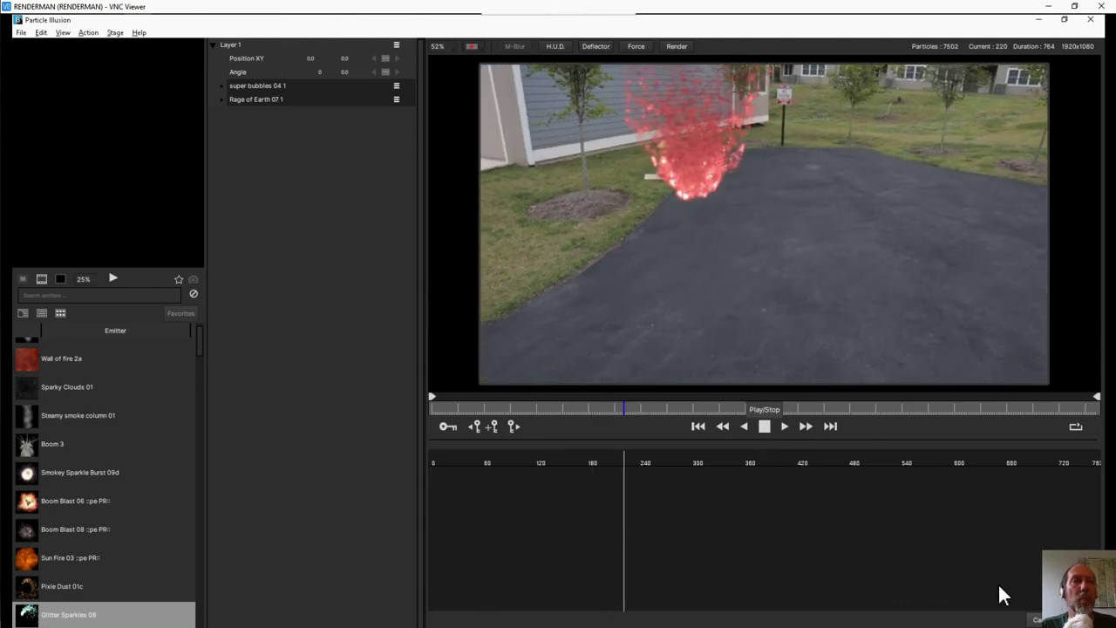
key("space")
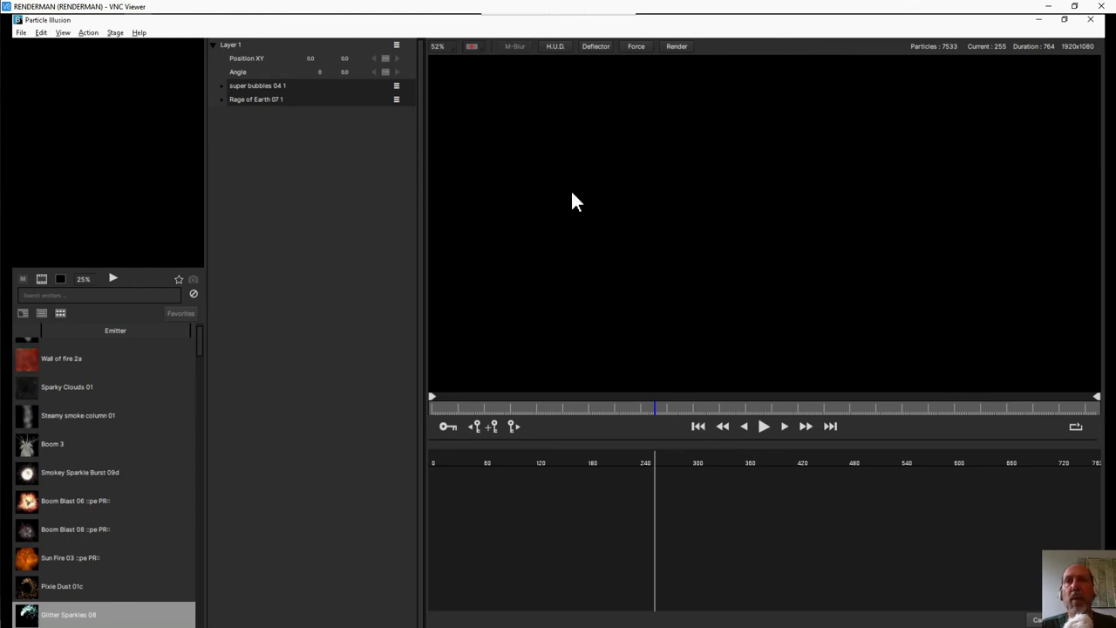
key("alt+F4")
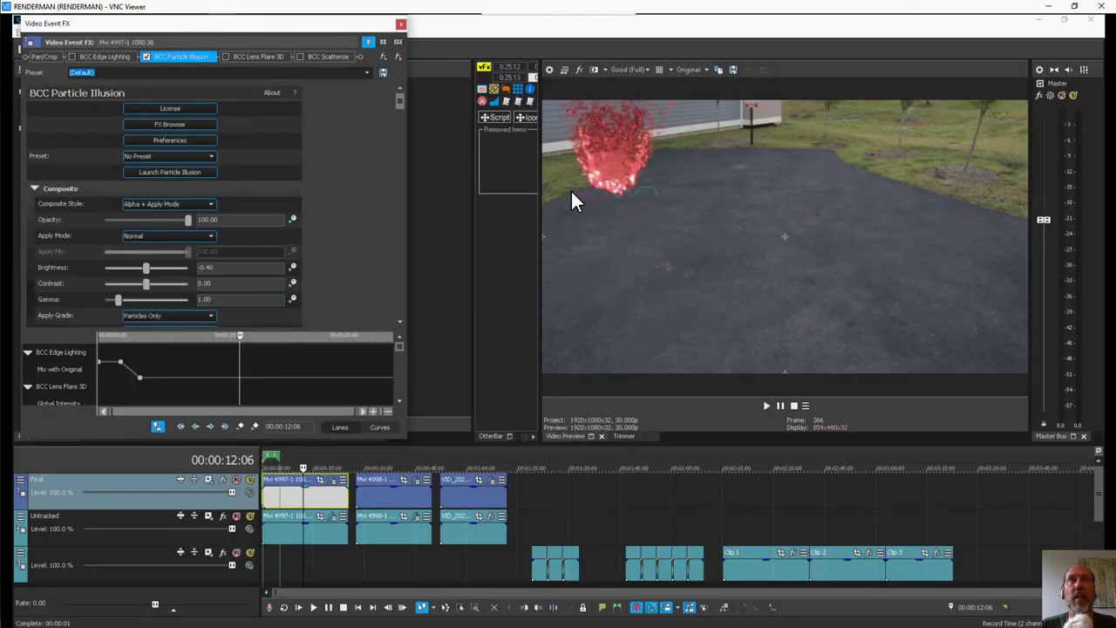
Turn off Show Motion Path for BCC Particle Illusion and enable the BCC Lens Flare 3D effect
scroll(371, 212, "down", 3)
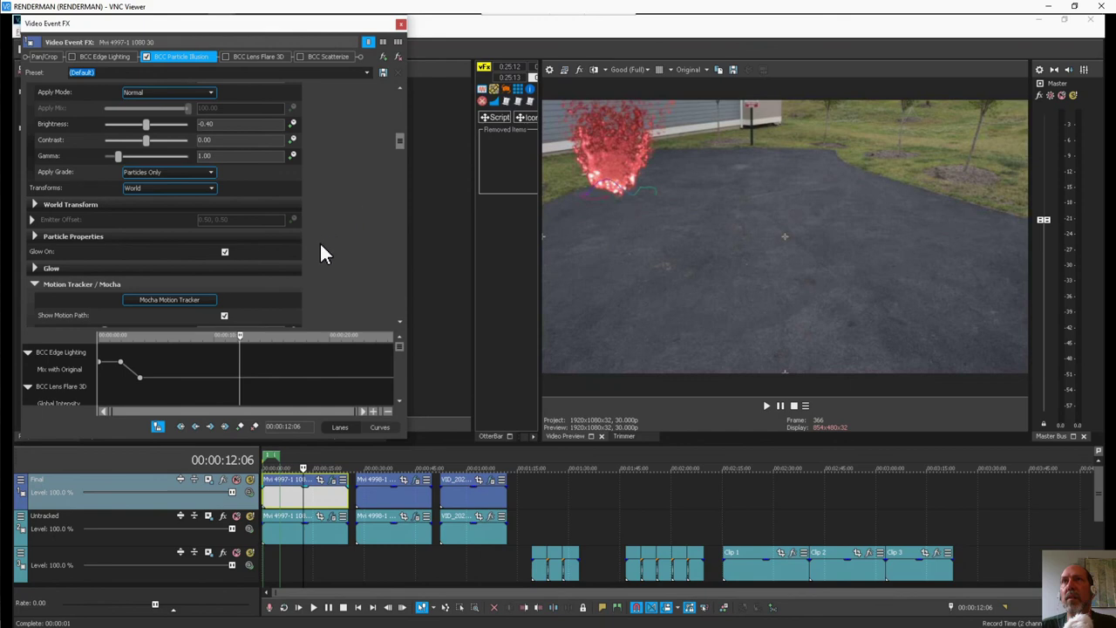
scroll(376, 242, "down", 3)
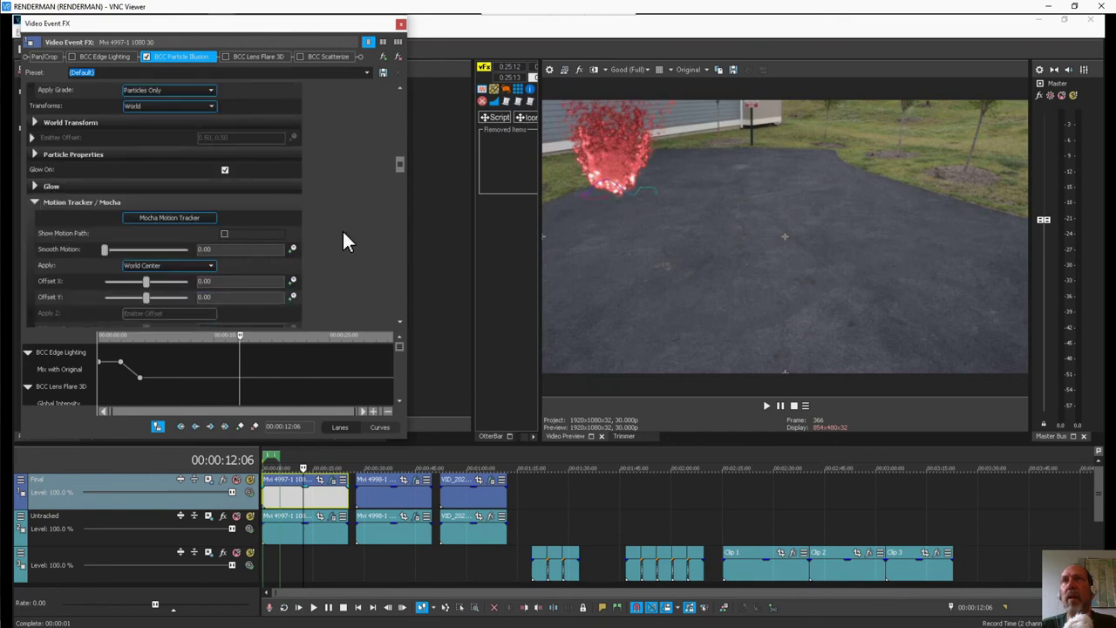
left_click_drag(403, 161, 403, 94)
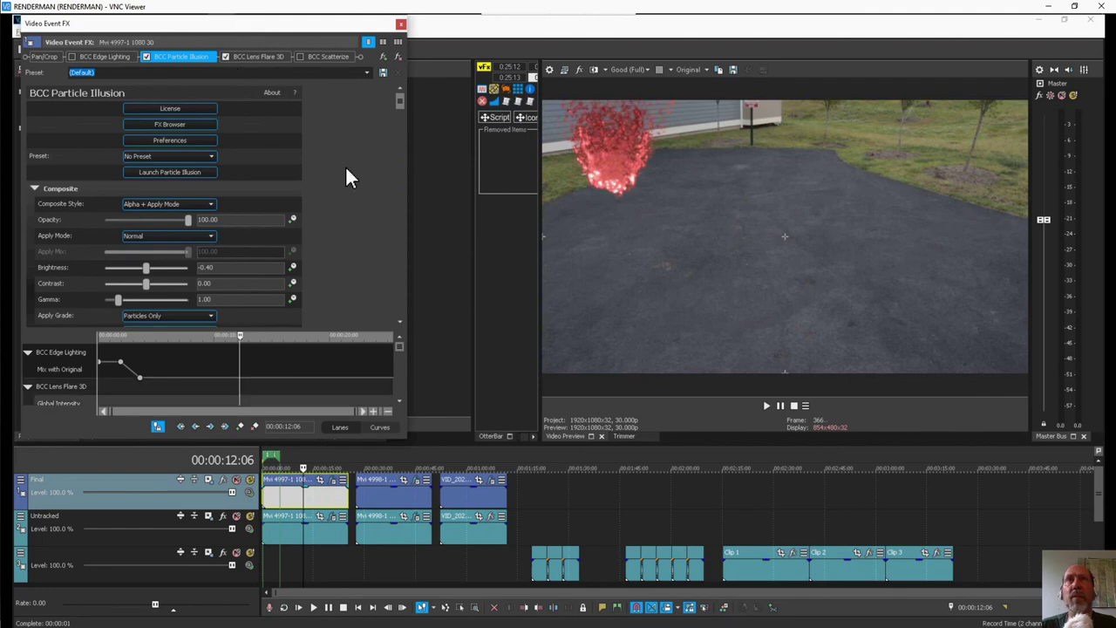
Preview the finished first clip at 00:00:01:15, enable BCC Scatterize and widen the effects window
left_click(279, 499)
left_click(270, 501)
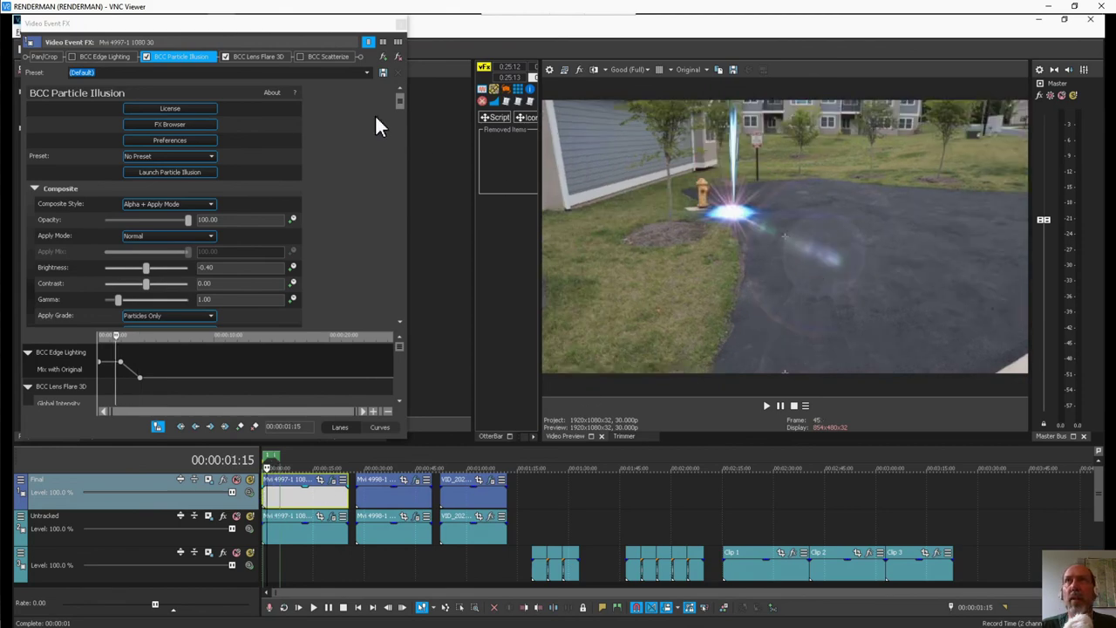
left_click(298, 55)
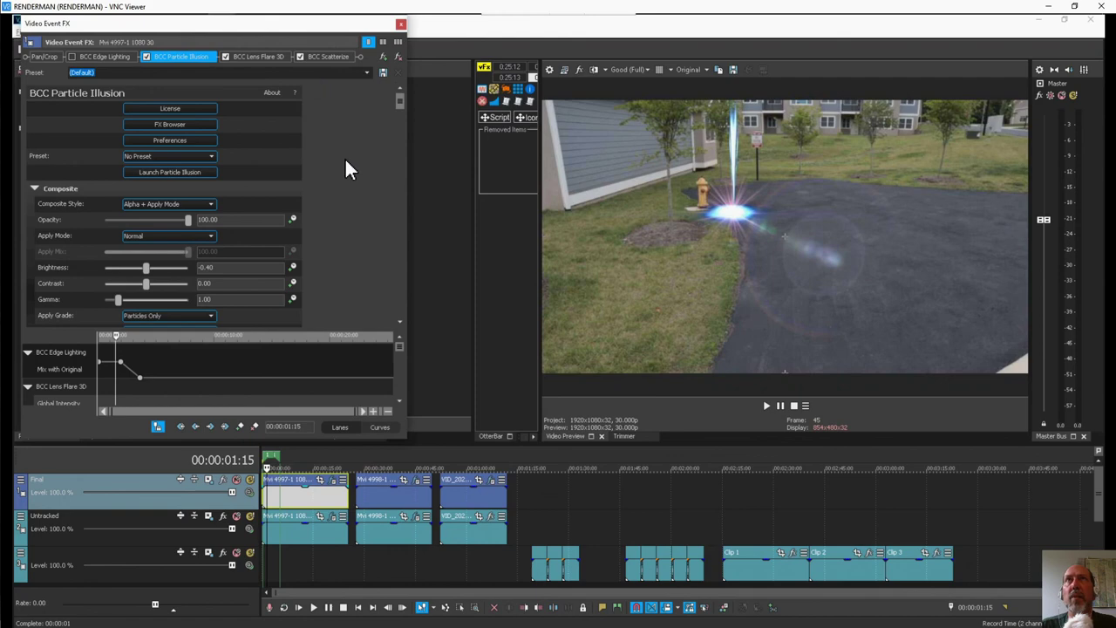
left_click_drag(405, 171, 438, 181)
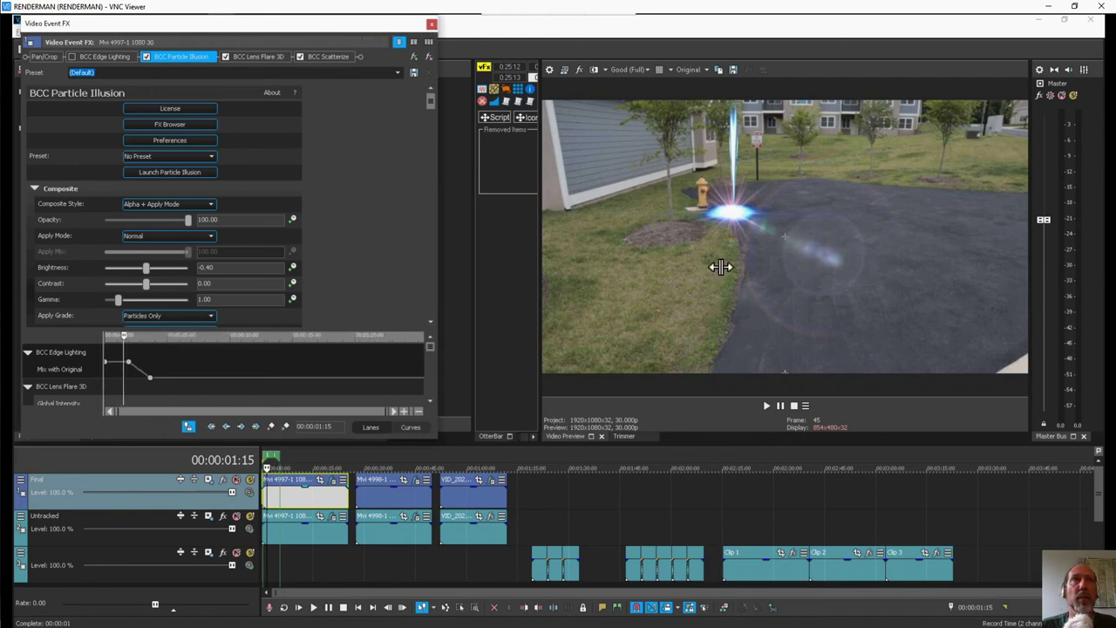
Preview the first clip at 00:00:06:15 and enable the BCC Edge Lighting effect on it
left_click(284, 498)
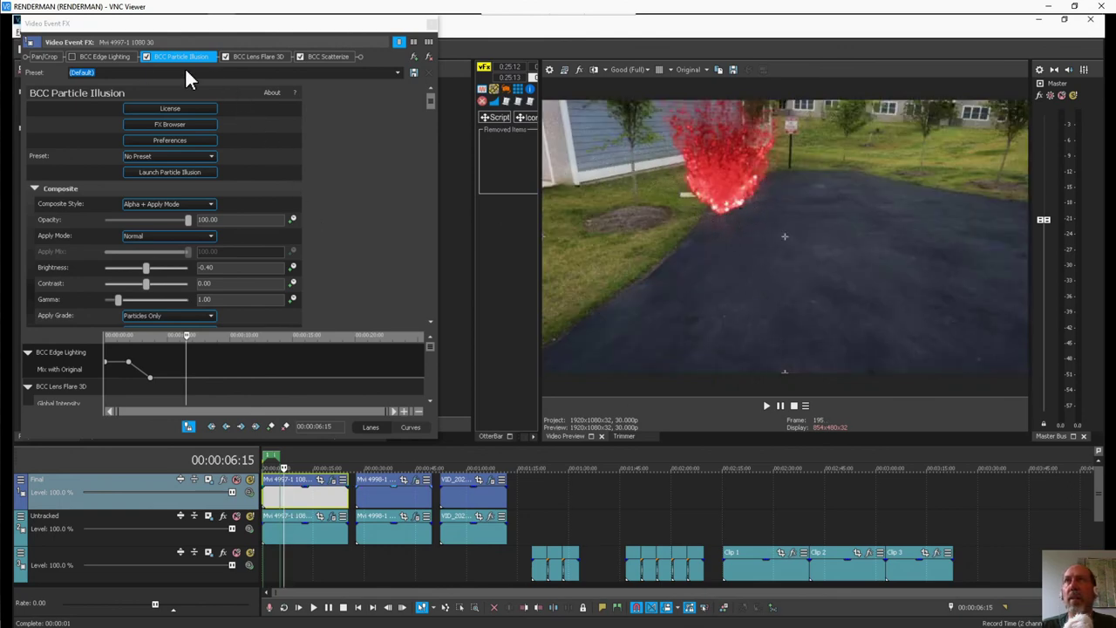
left_click(74, 57)
left_click(73, 57)
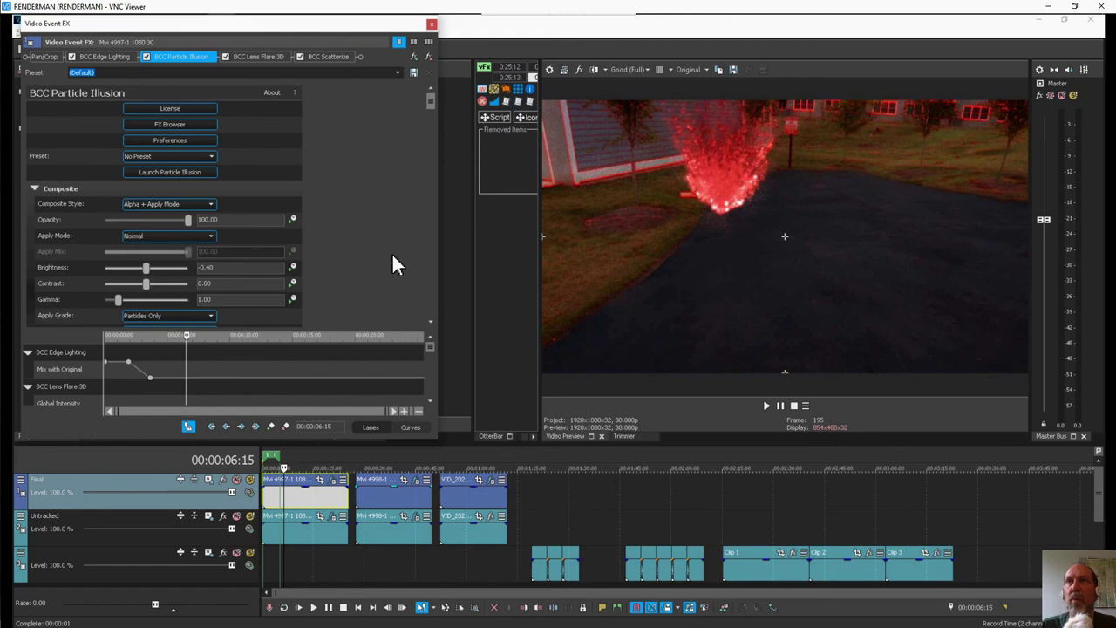
Play the group of short clips starting at 00:01:46:19 and stop the playback
scroll(385, 224, "down", 2)
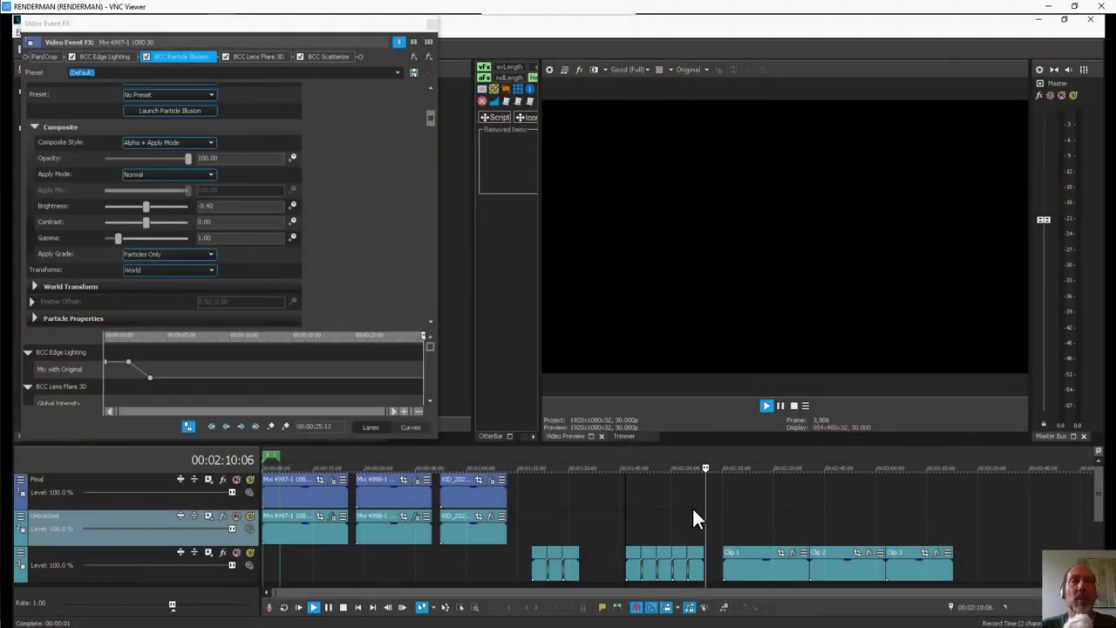
key("space")
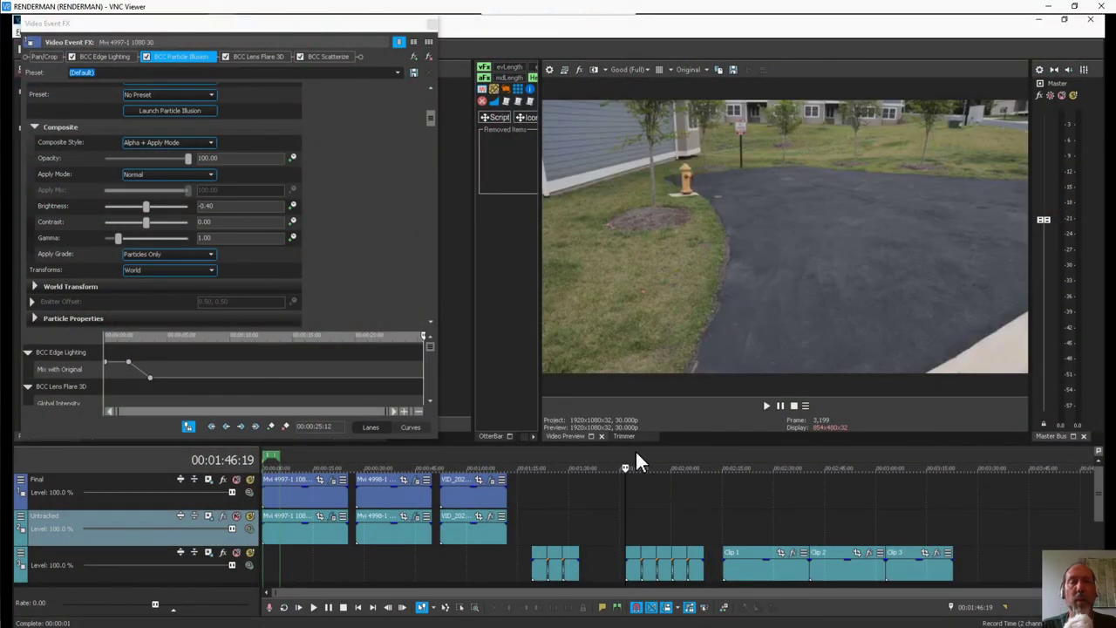